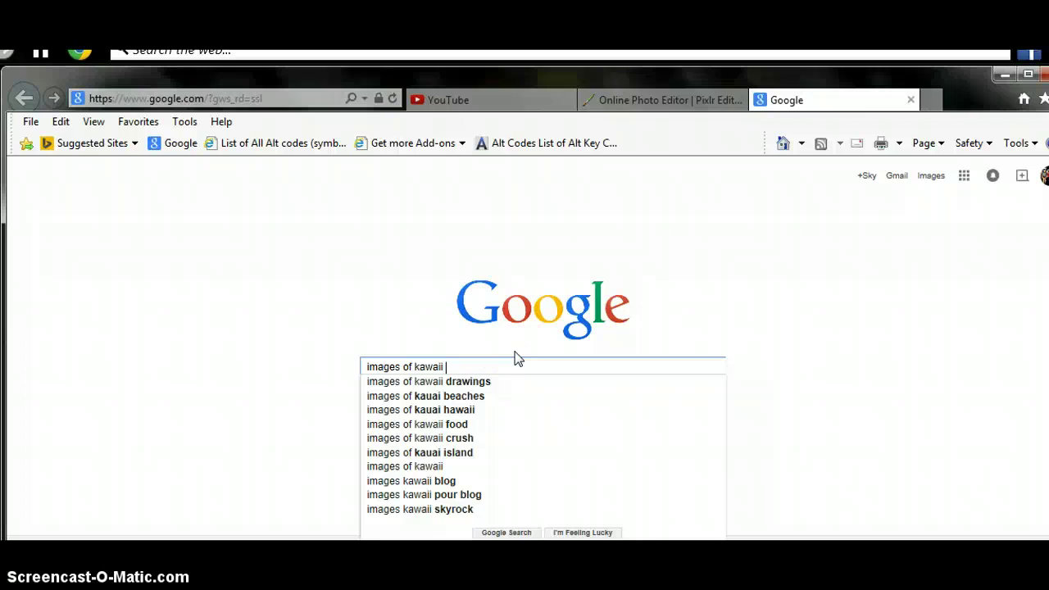
# Step: Search Google for images of kawaii Burrito and open the burrito picture with the "I'm ready" speech bubble
pyautogui.write('Burrito')
pyautogui.press('Return')
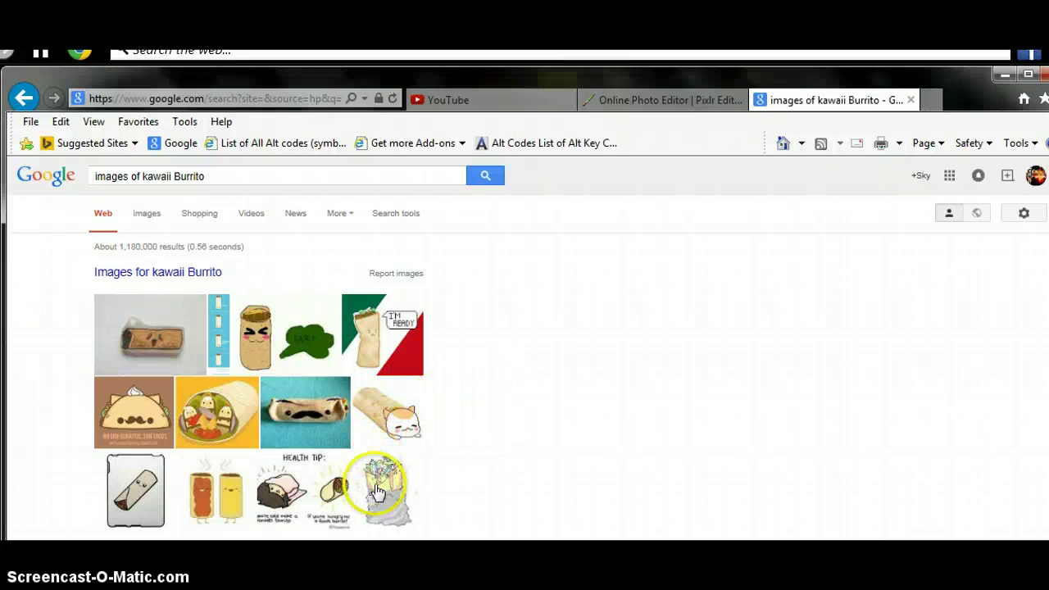
pyautogui.click(382, 343)
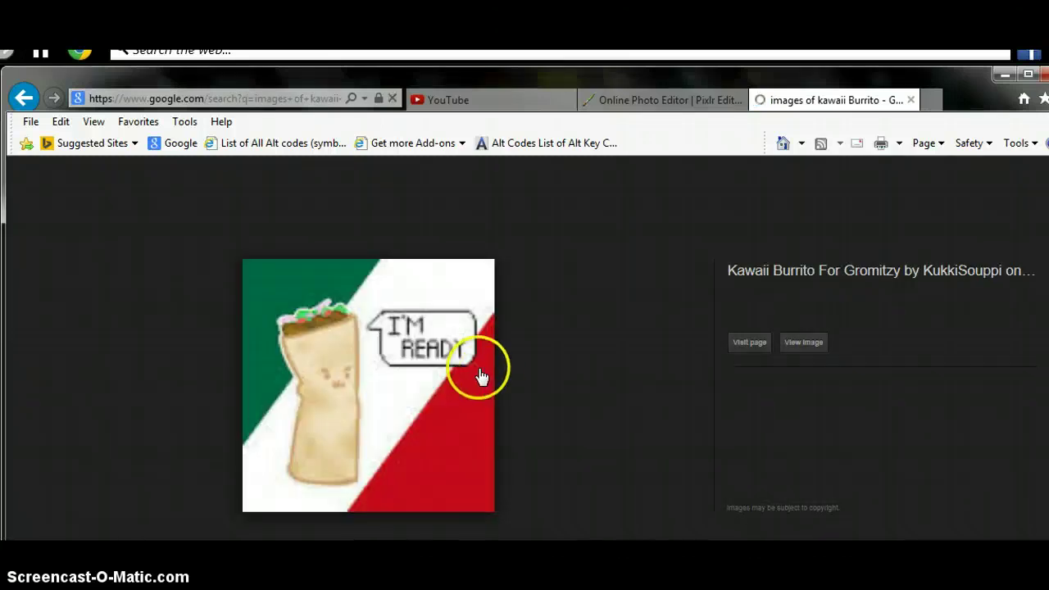
# Step: Save the burrito picture as a JPEG named imagesyt in the Editing Photos library
pyautogui.rightClick(400, 327)
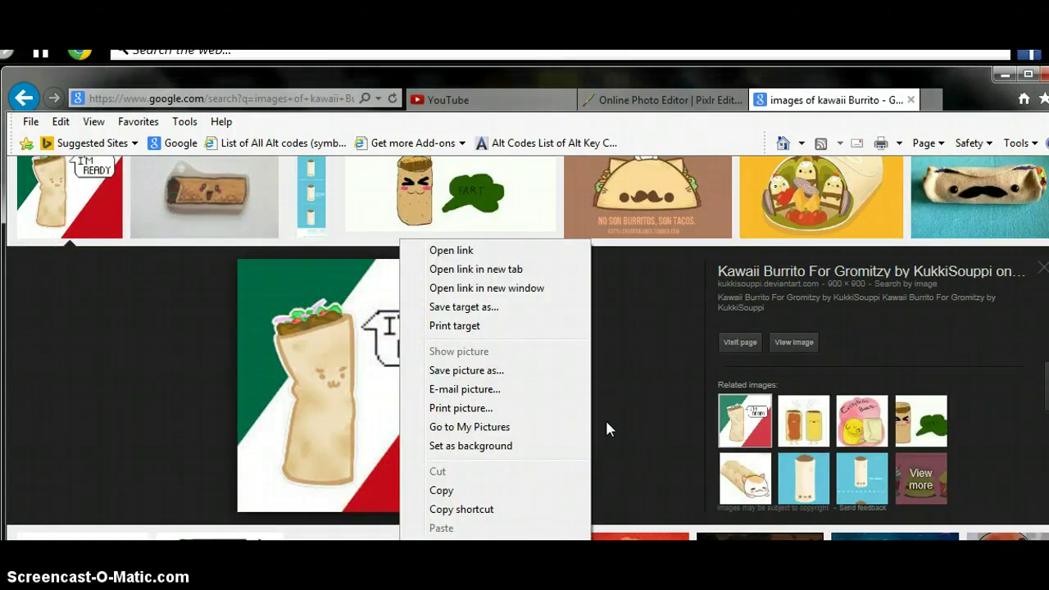
pyautogui.click(491, 370)
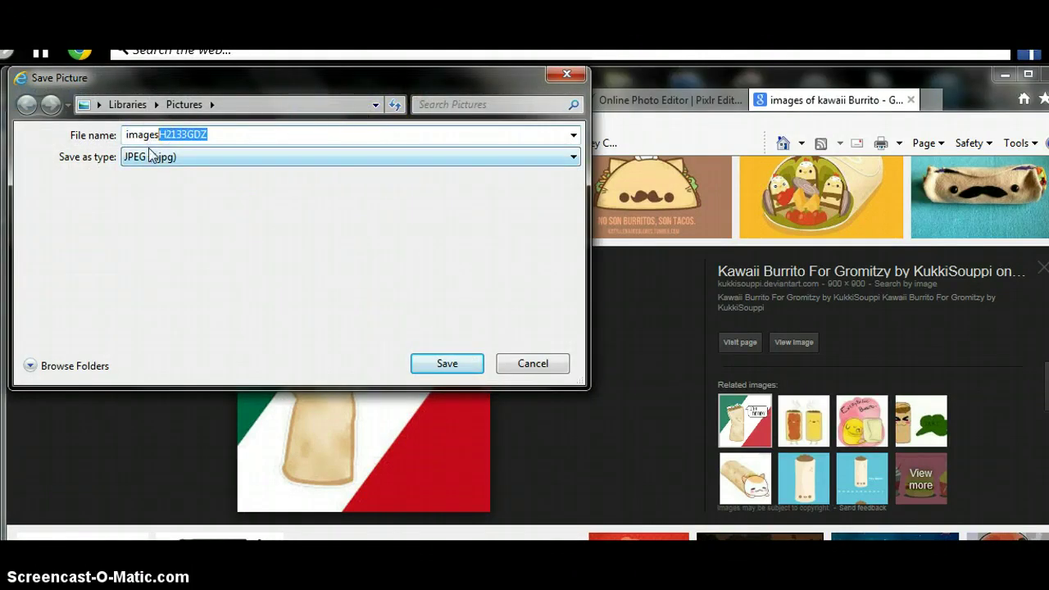
pyautogui.press('BackSpace')
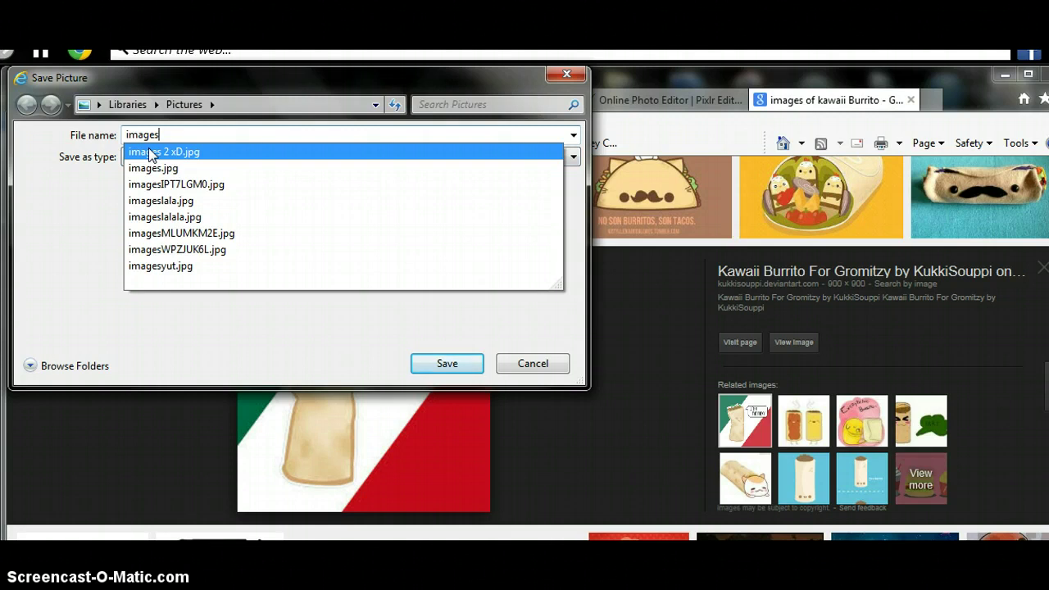
pyautogui.write('yt')
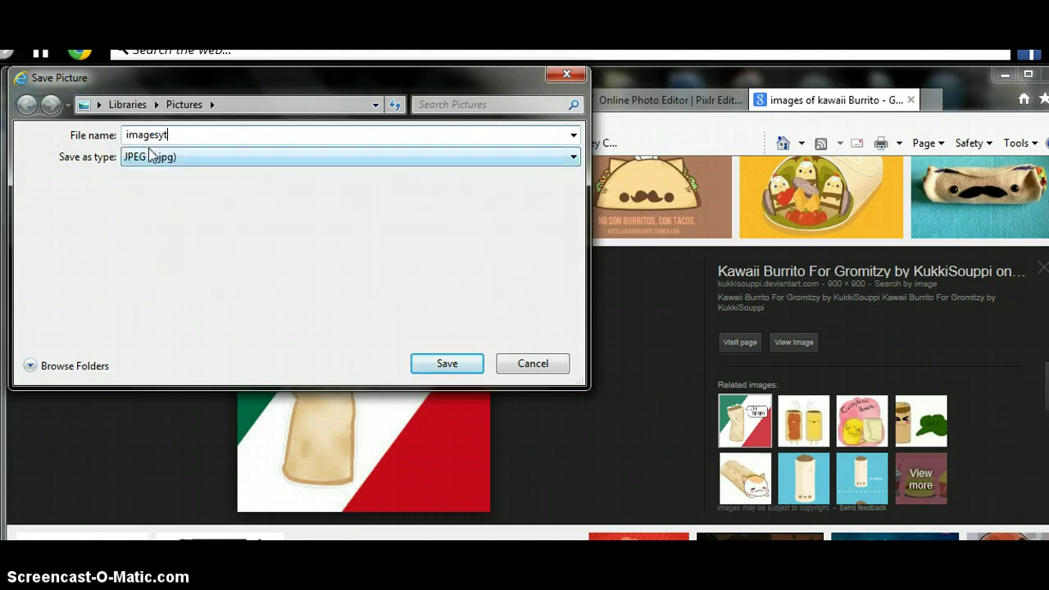
pyautogui.click(212, 105)
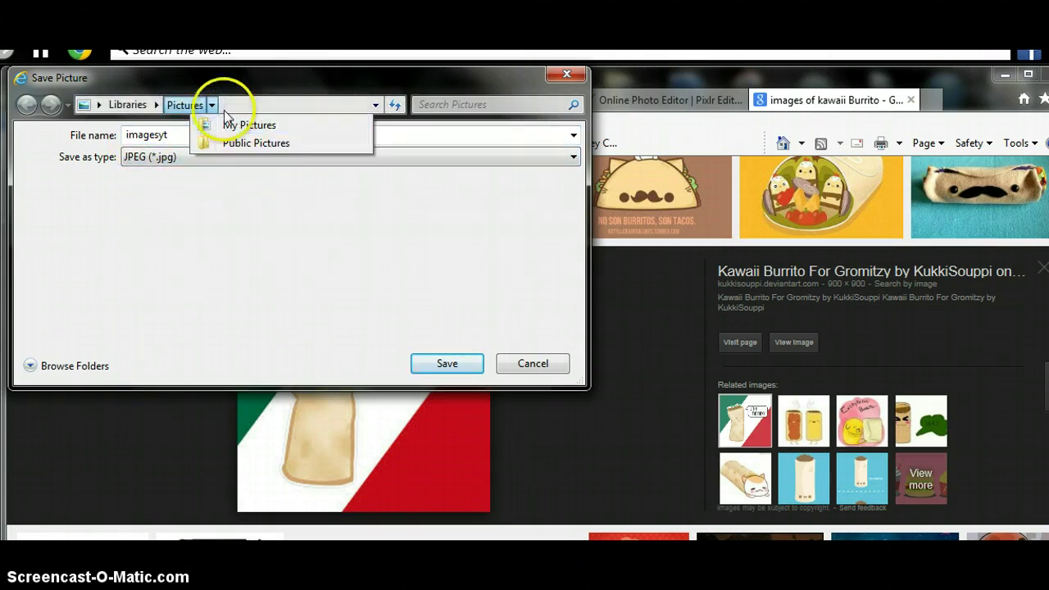
pyautogui.click(156, 105)
pyautogui.click(156, 105)
pyautogui.click(156, 105)
pyautogui.click(192, 143)
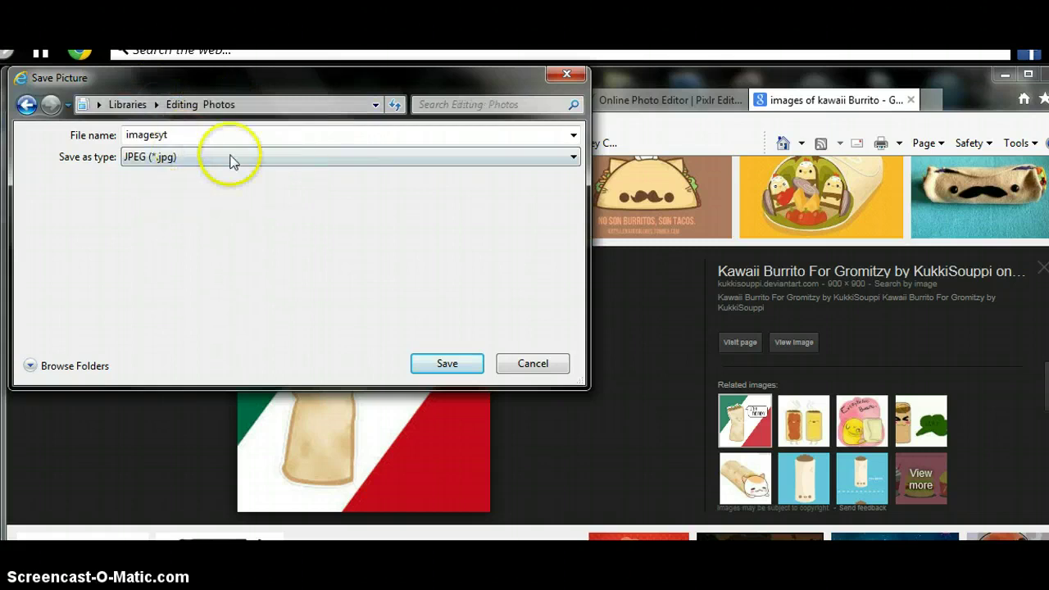
pyautogui.click(442, 361)
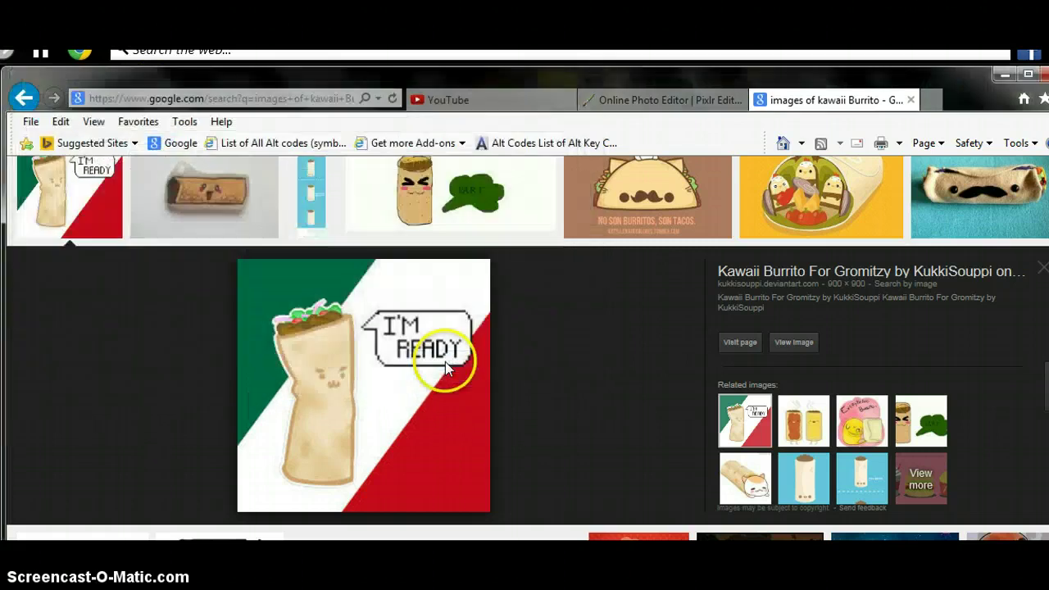
# Step: Switch to the Pixlr editor and add YT BANNER.JPEG from the Editing Photos library as a new layer
pyautogui.click(629, 103)
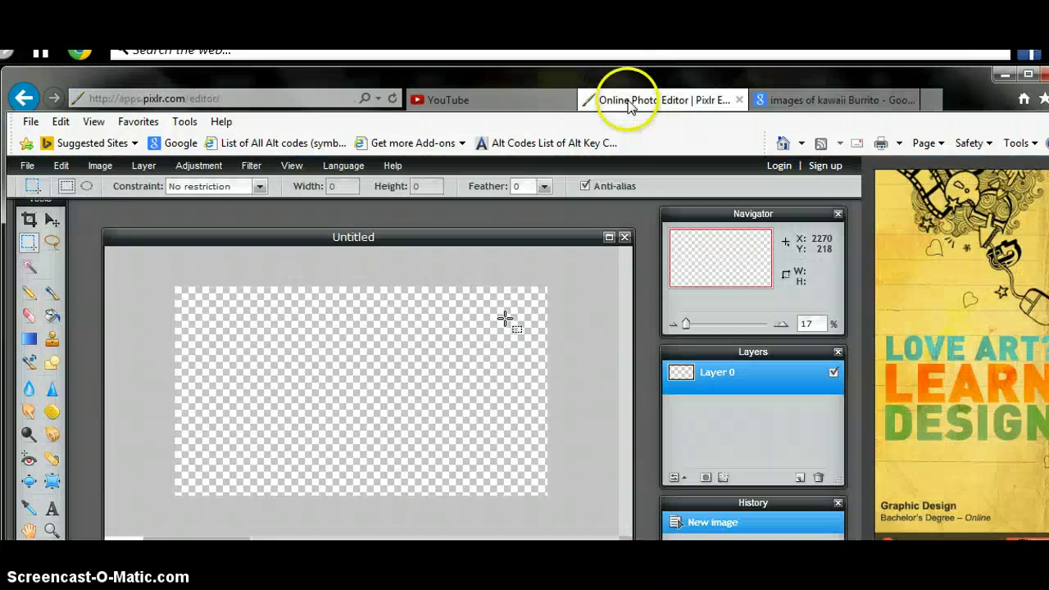
pyautogui.click(144, 166)
pyautogui.click(209, 239)
pyautogui.click(74, 240)
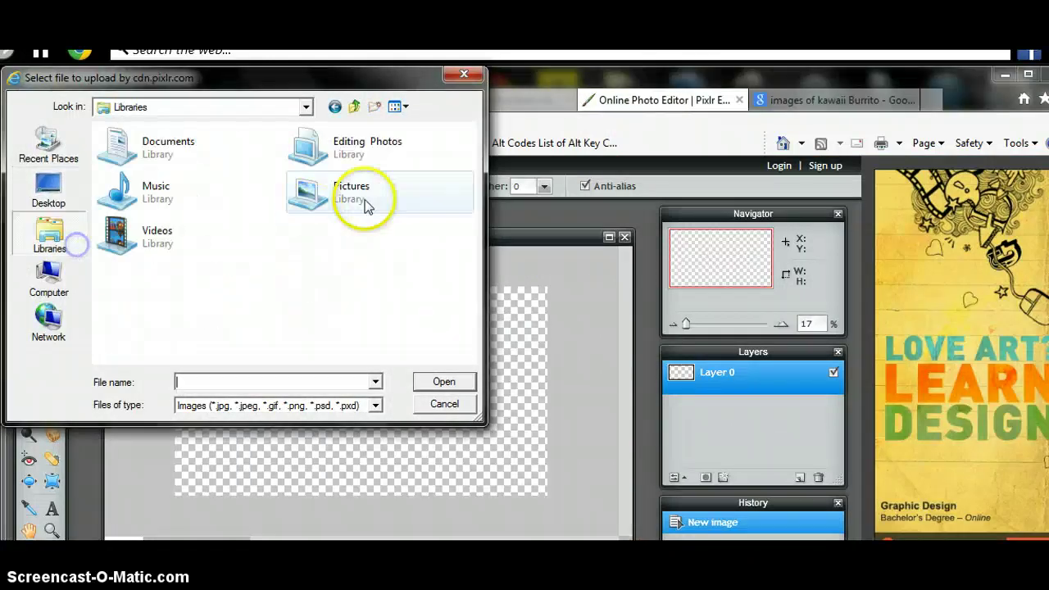
pyautogui.click(377, 148)
pyautogui.click(444, 383)
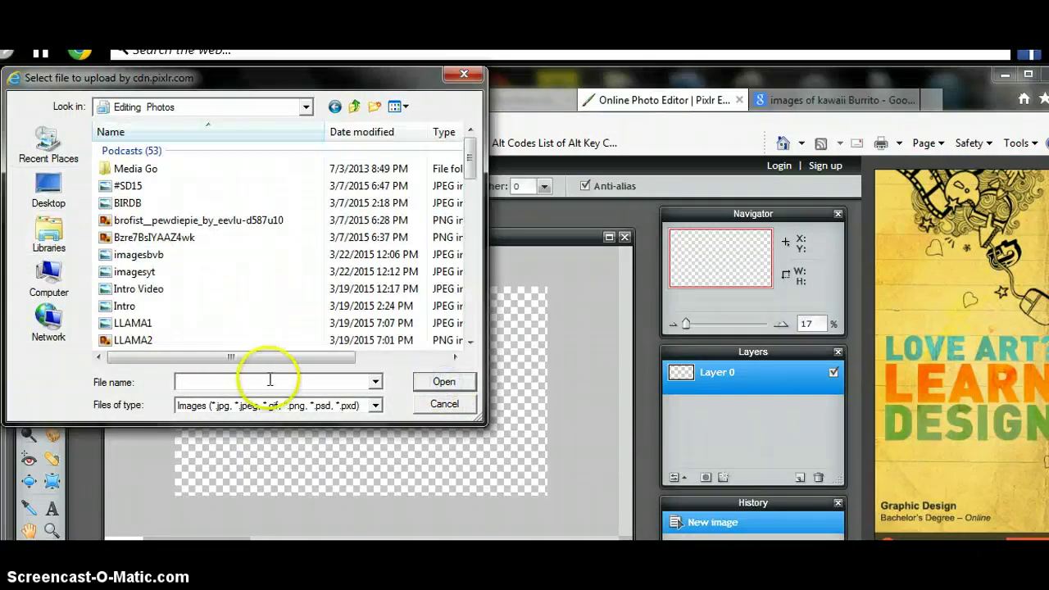
pyautogui.write('yt')
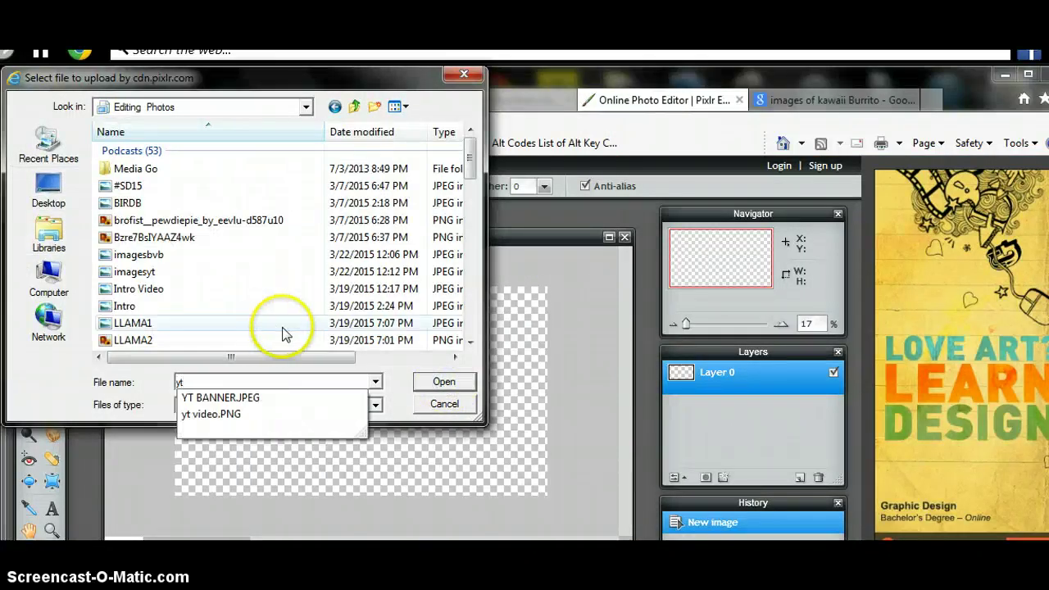
pyautogui.click(289, 399)
pyautogui.click(456, 383)
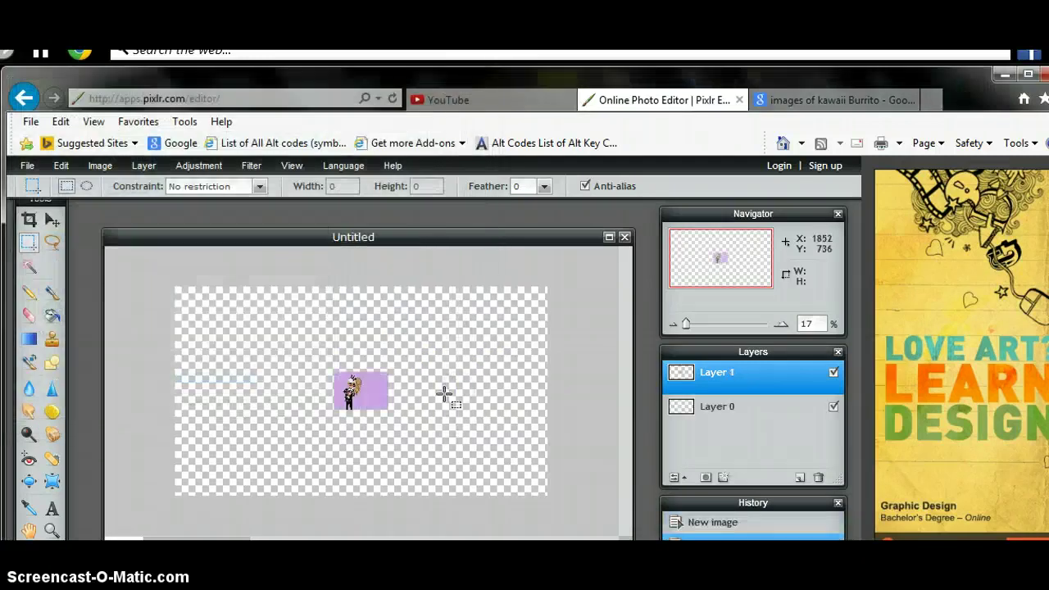
# Step: Enlarge the character picture with Free transform until it spans the canvas height, and apply the transformation
pyautogui.click(33, 269)
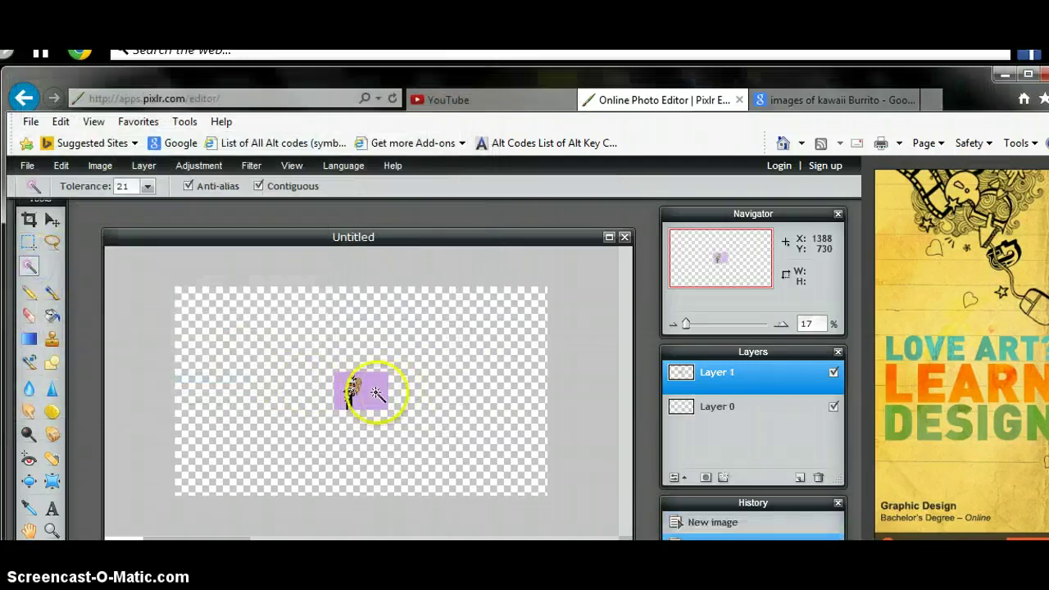
pyautogui.rightClick(375, 394)
pyautogui.click(440, 487)
pyautogui.moveTo(390, 410); pyautogui.dragTo(527, 503)
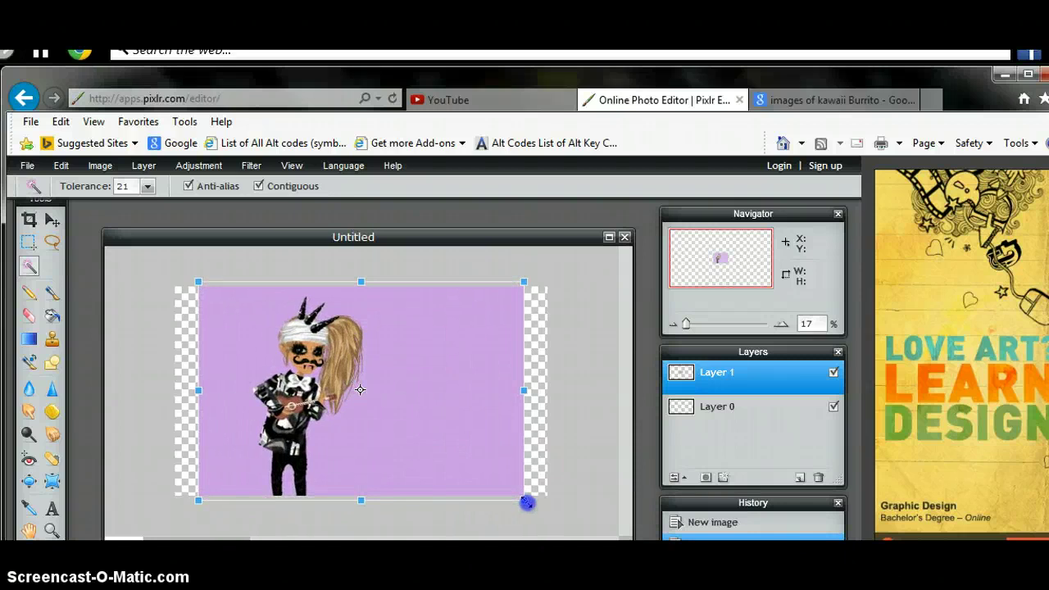
pyautogui.moveTo(347, 405); pyautogui.dragTo(362, 432)
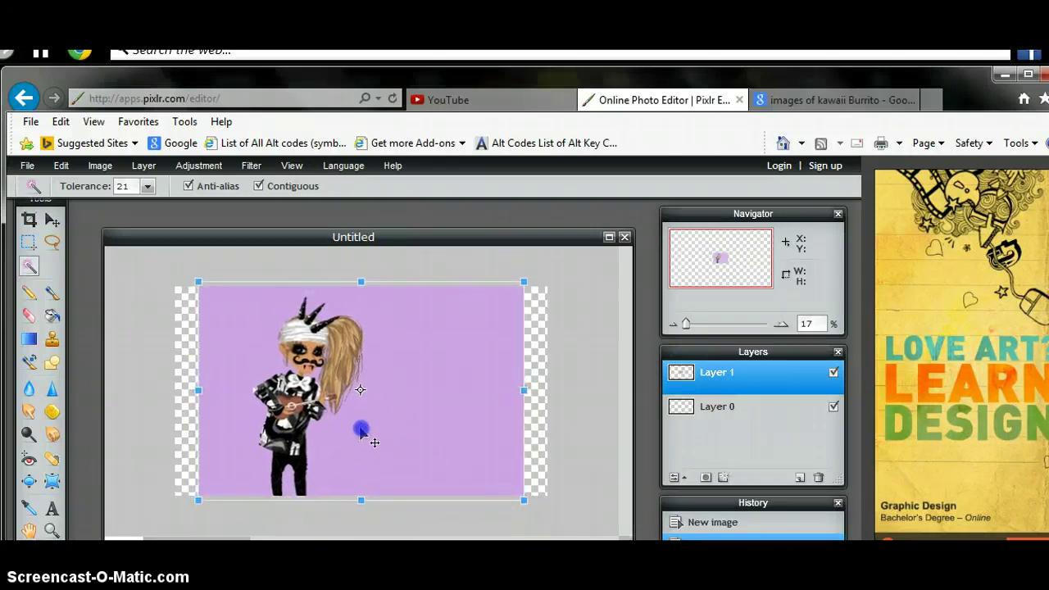
pyautogui.click(571, 455)
pyautogui.click(377, 394)
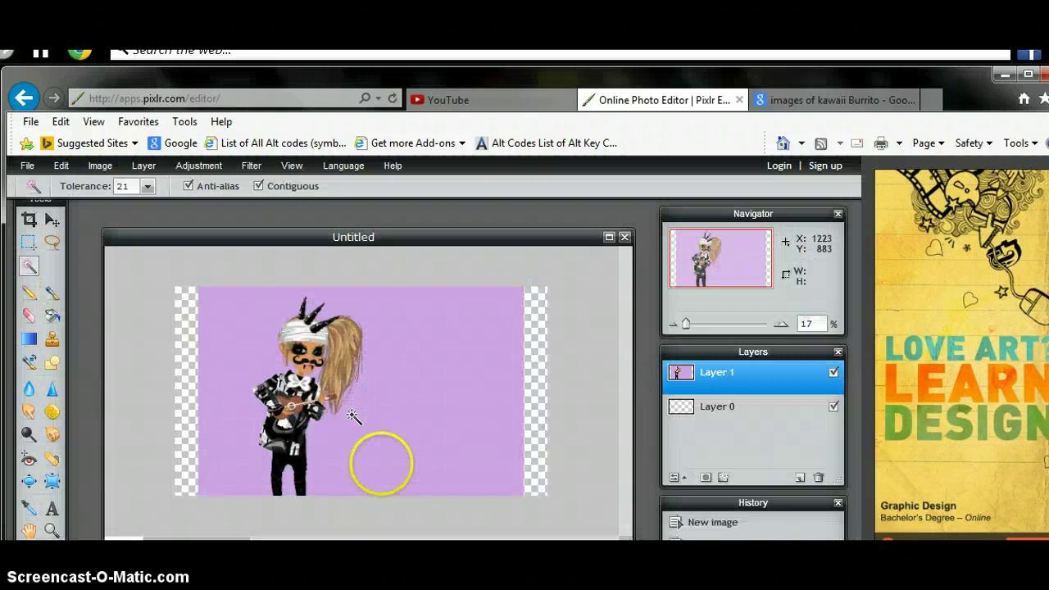
# Step: Clear the purple background and the leftover purple areas around the character's hair using the Wand tool, and deselect
pyautogui.click(433, 468)
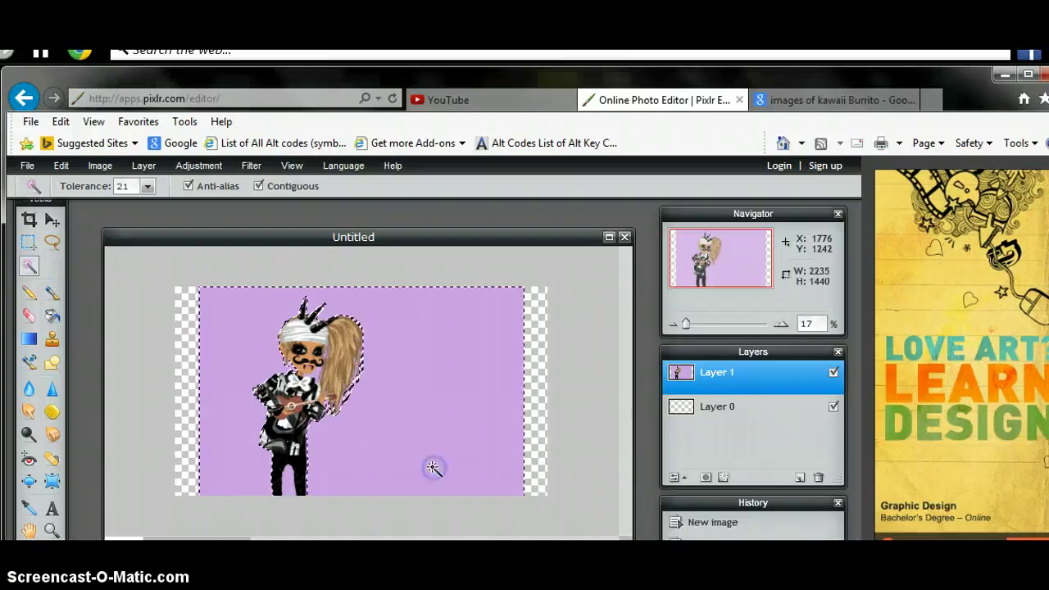
pyautogui.press('Delete')
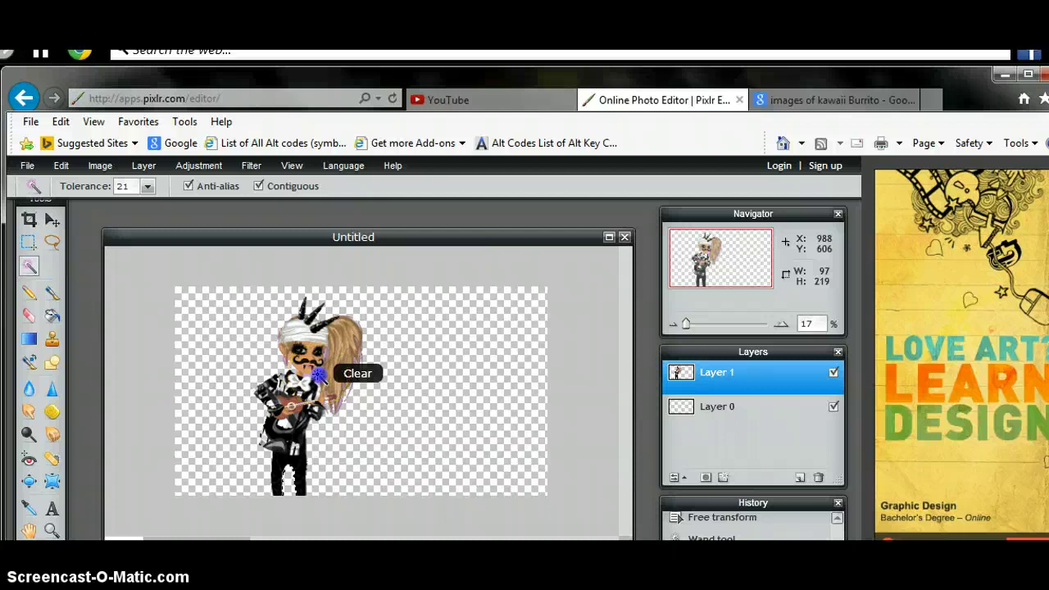
pyautogui.scroll(4, 496, 410)
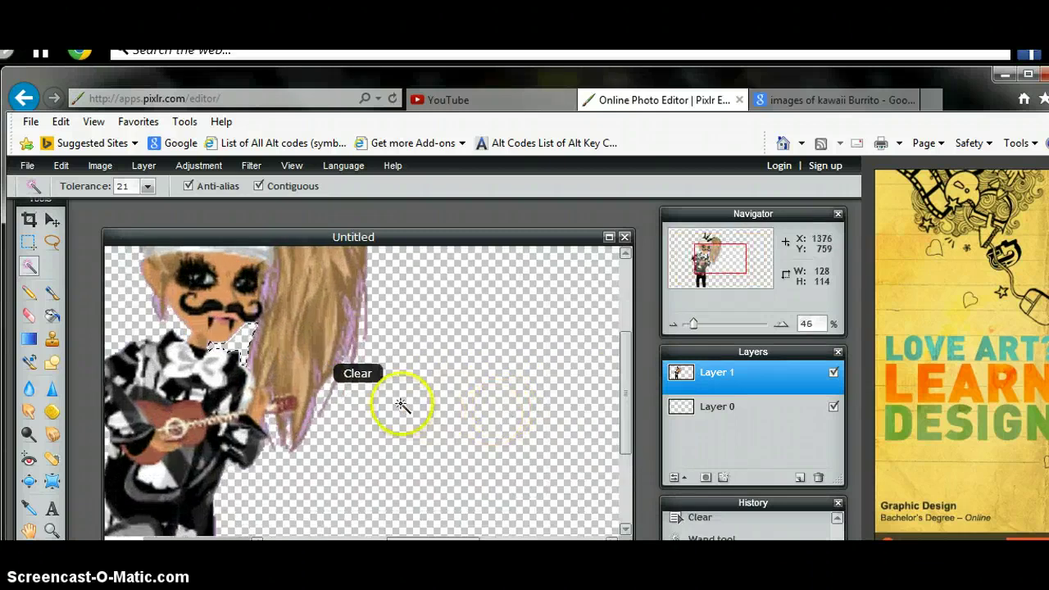
pyautogui.click(283, 442)
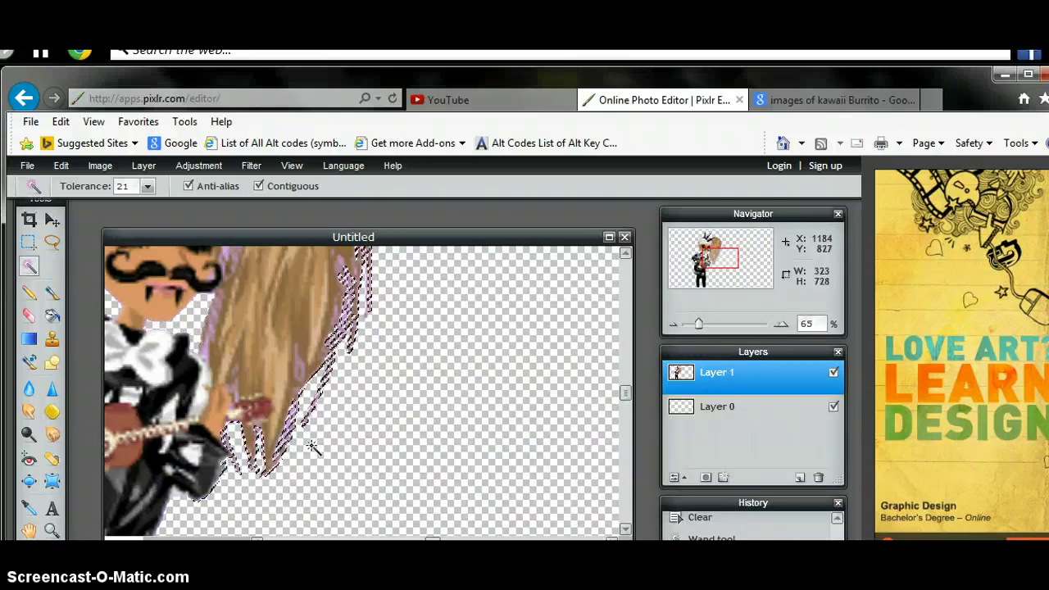
pyautogui.press('Delete')
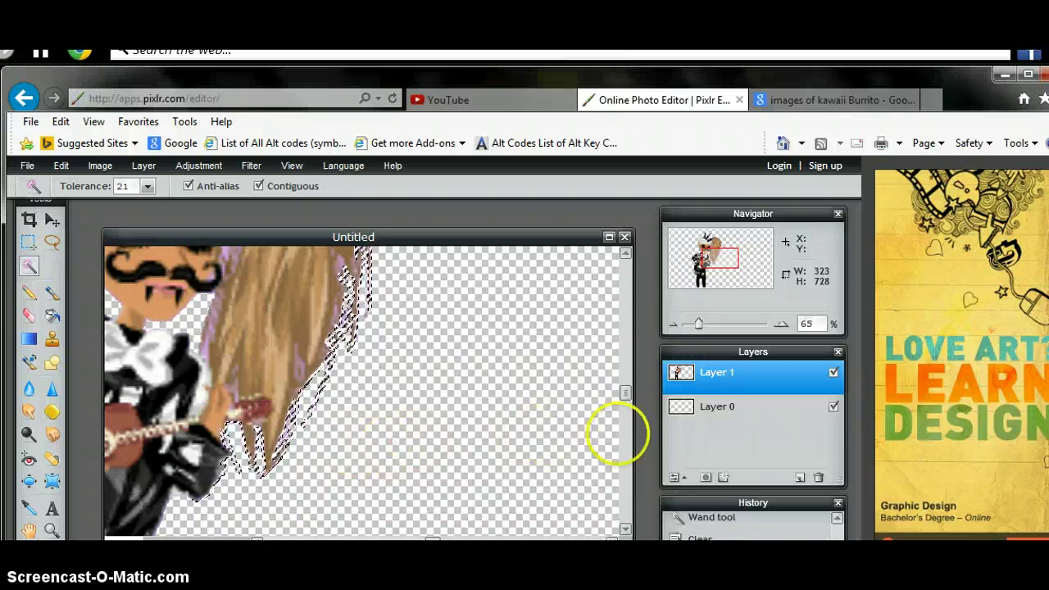
pyautogui.click(625, 430)
pyautogui.scroll(-5, 467, 418)
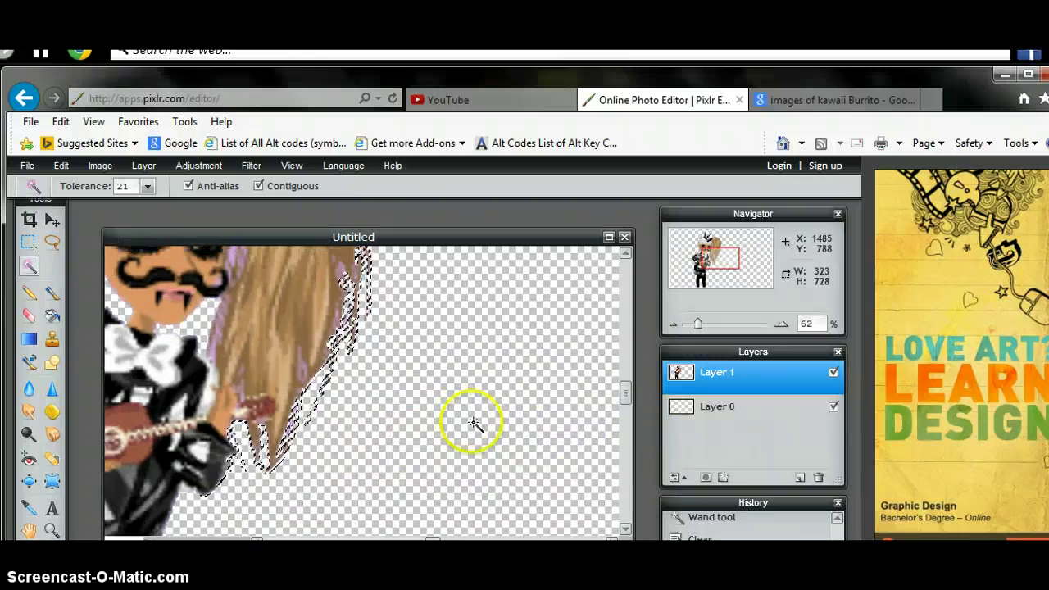
pyautogui.scroll(1, 478, 428)
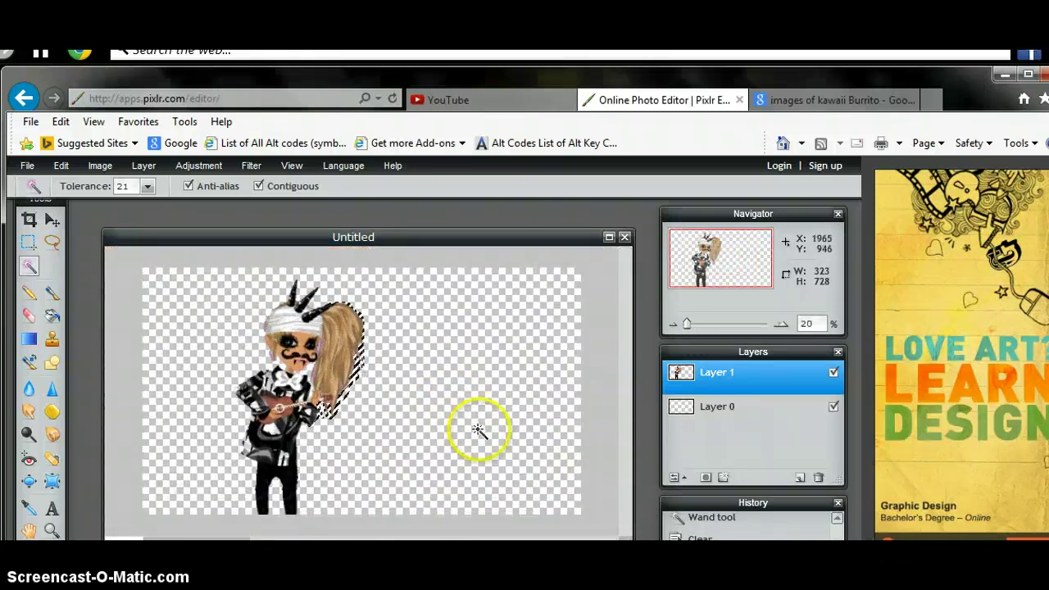
pyautogui.click(601, 442)
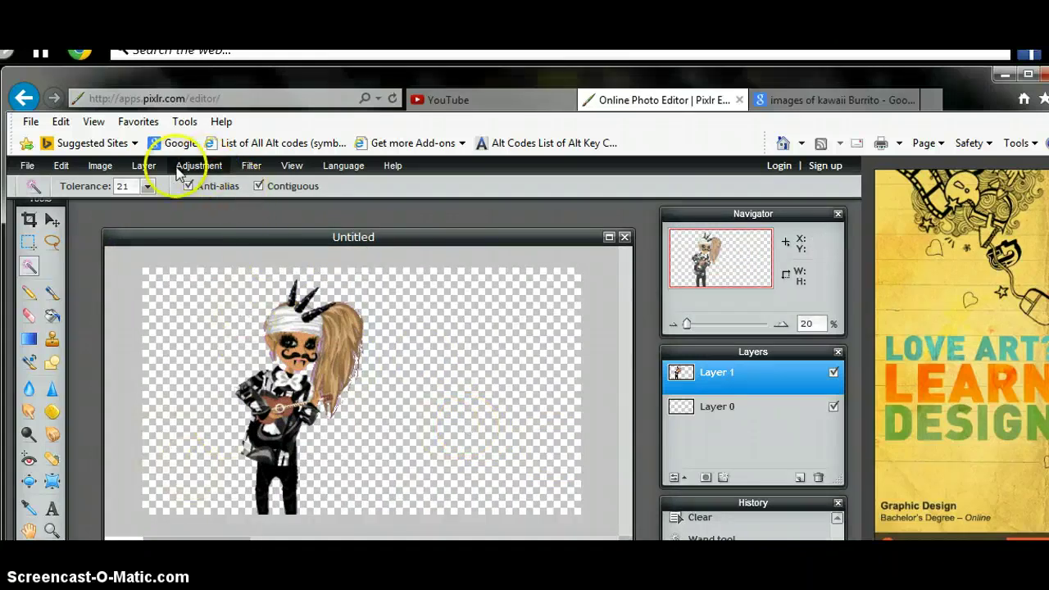
# Step: Add space.png from the Editing Photos library to the image as a new layer
pyautogui.click(144, 165)
pyautogui.click(176, 238)
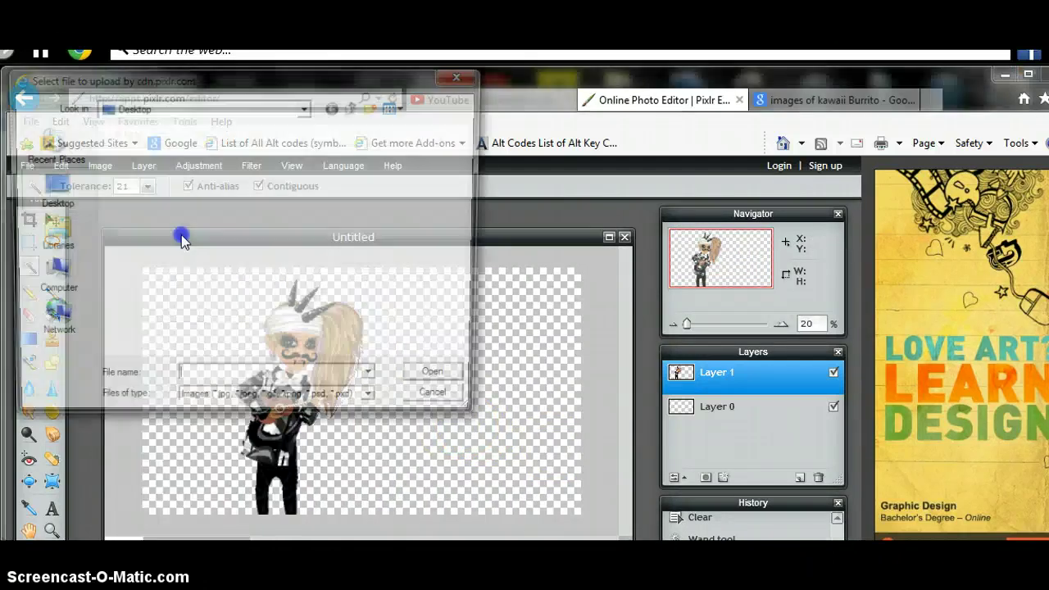
pyautogui.click(49, 237)
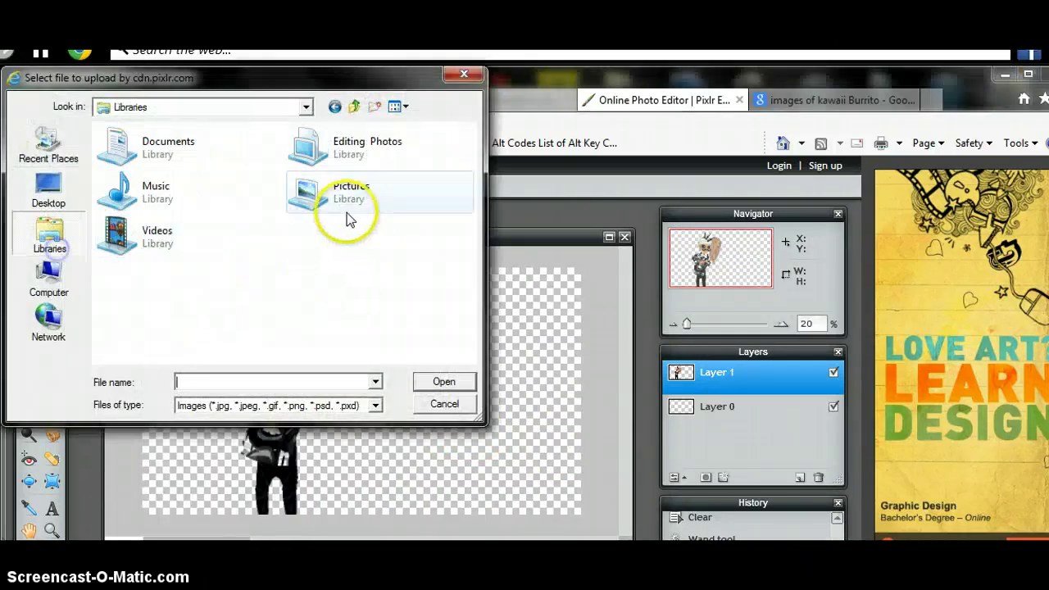
pyautogui.click(377, 160)
pyautogui.click(425, 392)
pyautogui.click(292, 381)
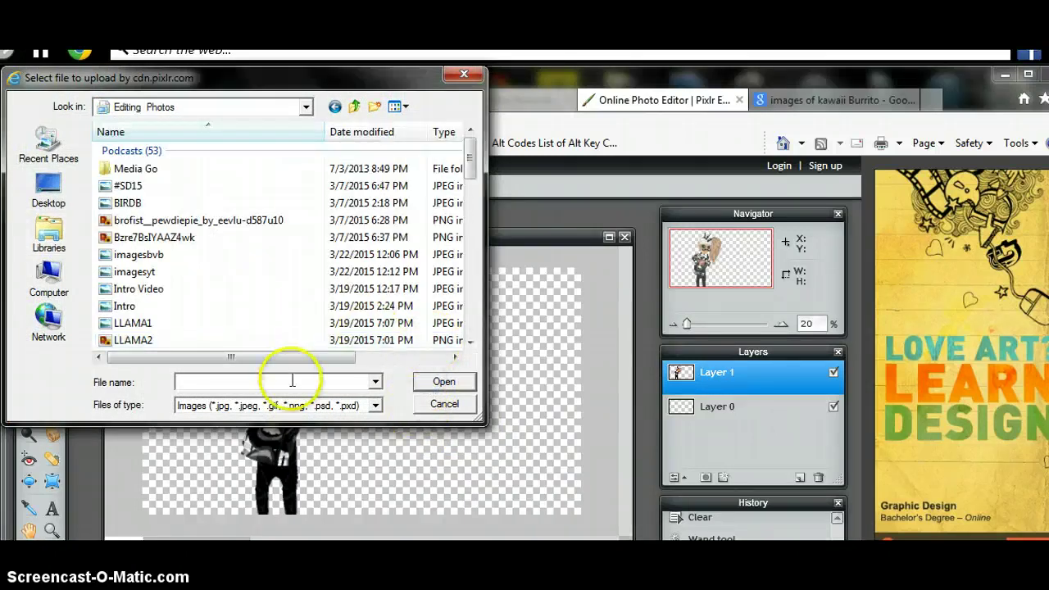
pyautogui.write('s')
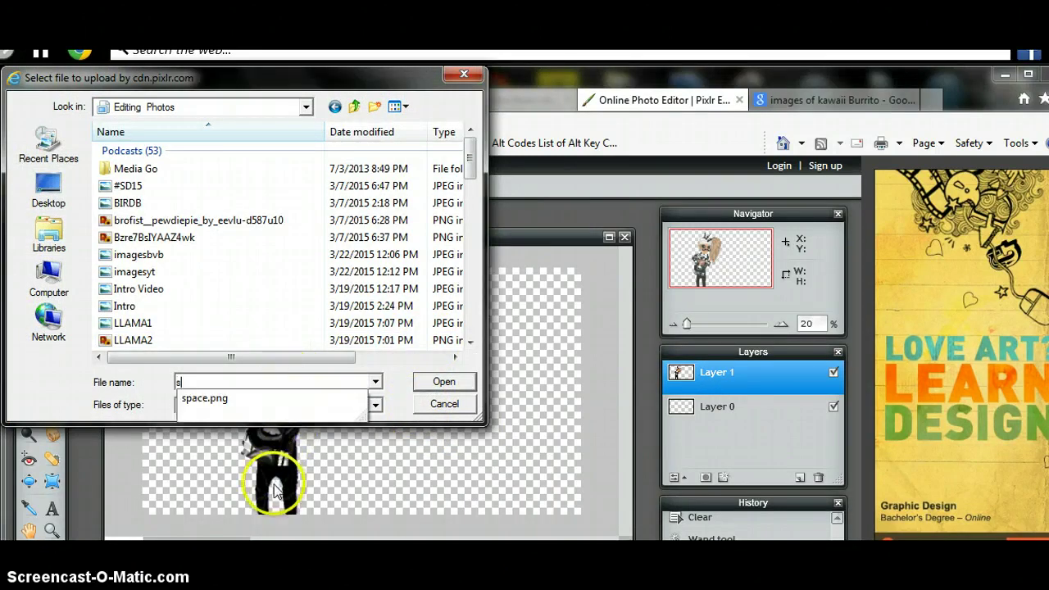
pyautogui.click(443, 383)
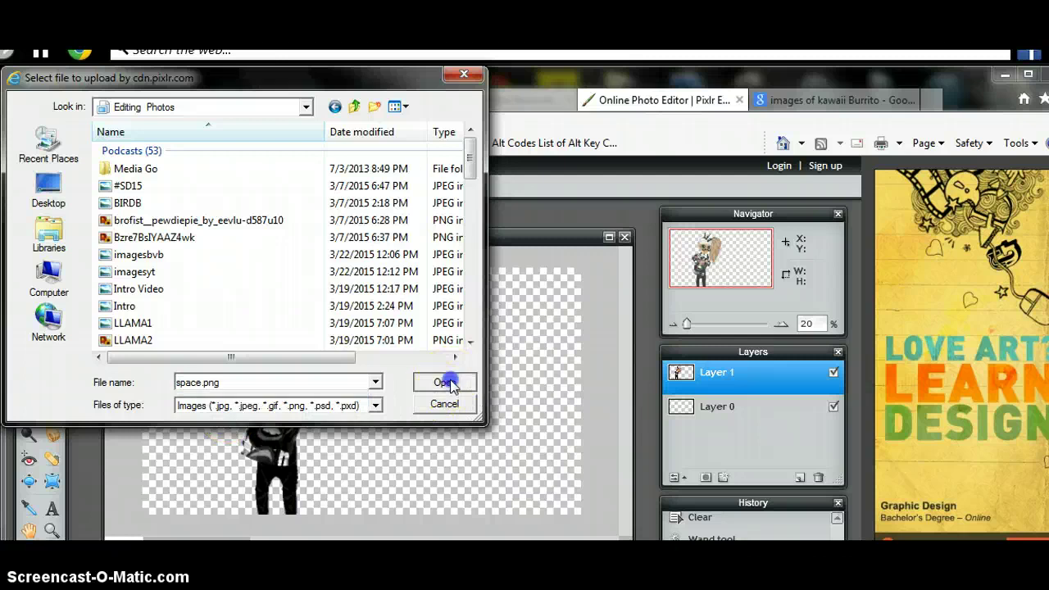
# Step: Enlarge and reposition the space picture with Free transform until it covers the whole canvas, and apply the transformation
pyautogui.rightClick(366, 402)
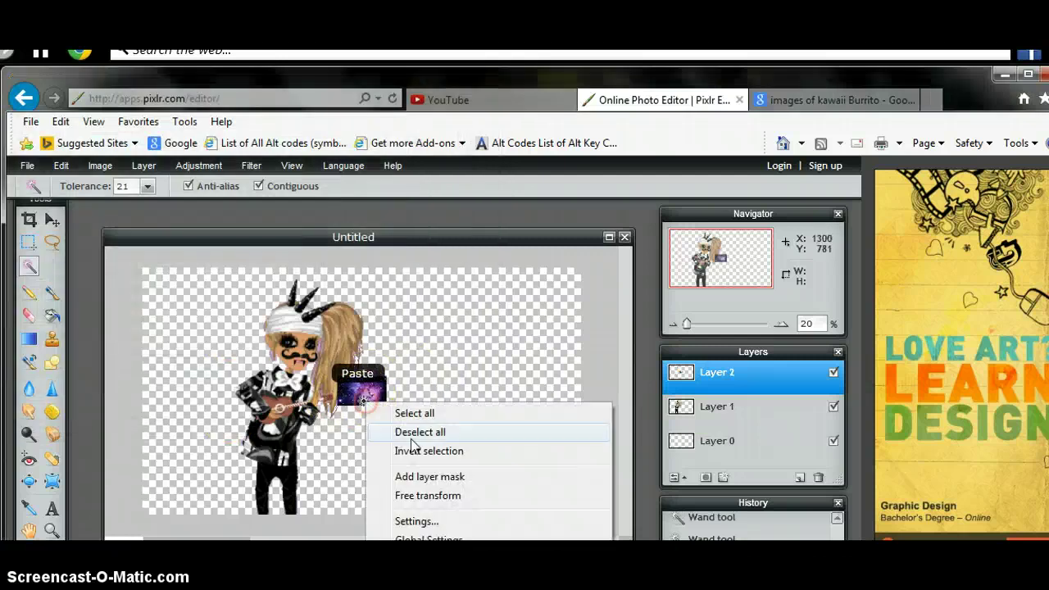
pyautogui.click(435, 497)
pyautogui.moveTo(387, 405); pyautogui.dragTo(586, 532)
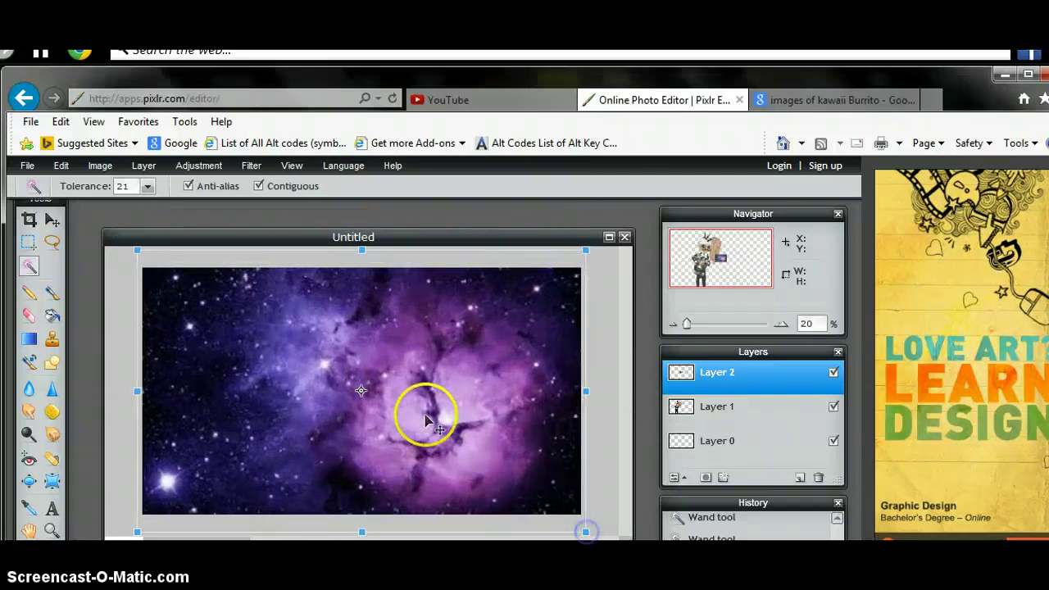
pyautogui.moveTo(425, 421); pyautogui.dragTo(371, 323)
pyautogui.moveTo(529, 437); pyautogui.dragTo(528, 465)
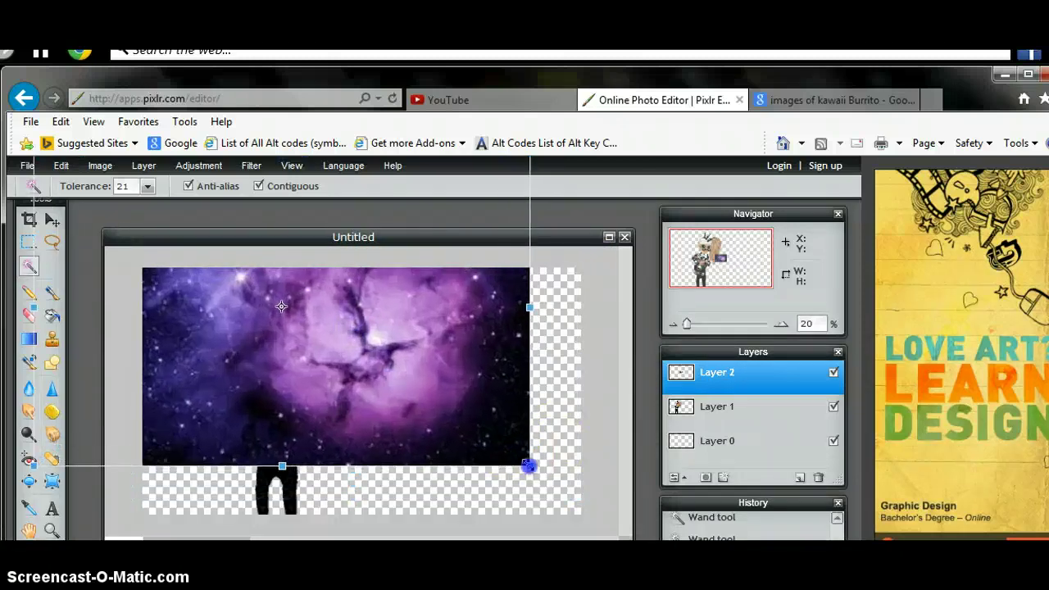
pyautogui.moveTo(453, 388); pyautogui.dragTo(531, 464)
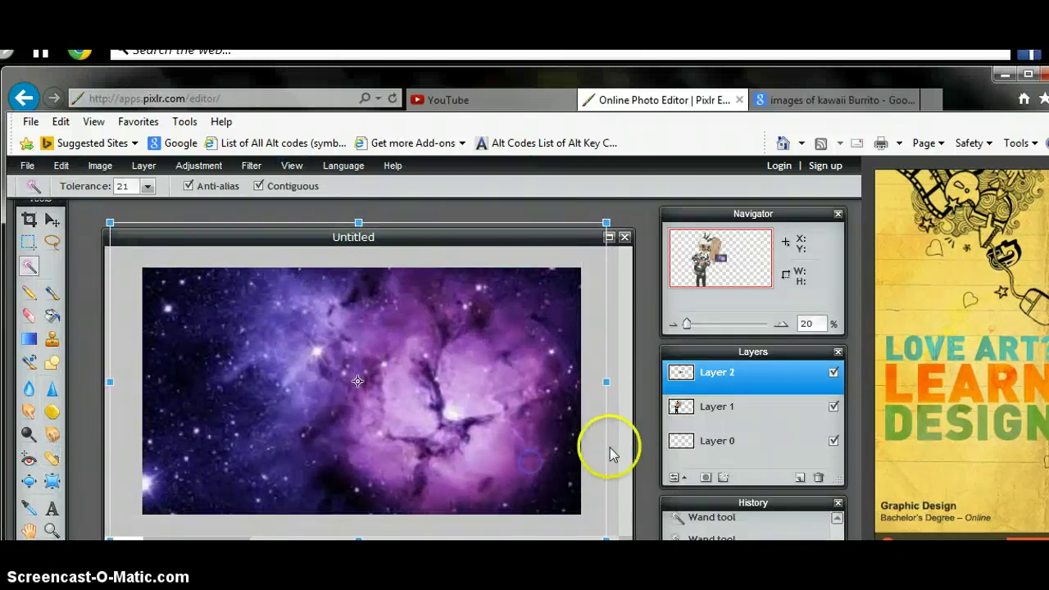
pyautogui.click(614, 453)
pyautogui.click(377, 394)
# Step: Place the character's Layer 1 above the space layer and move the character closer to the canvas's left edge
pyautogui.moveTo(689, 408); pyautogui.dragTo(691, 382)
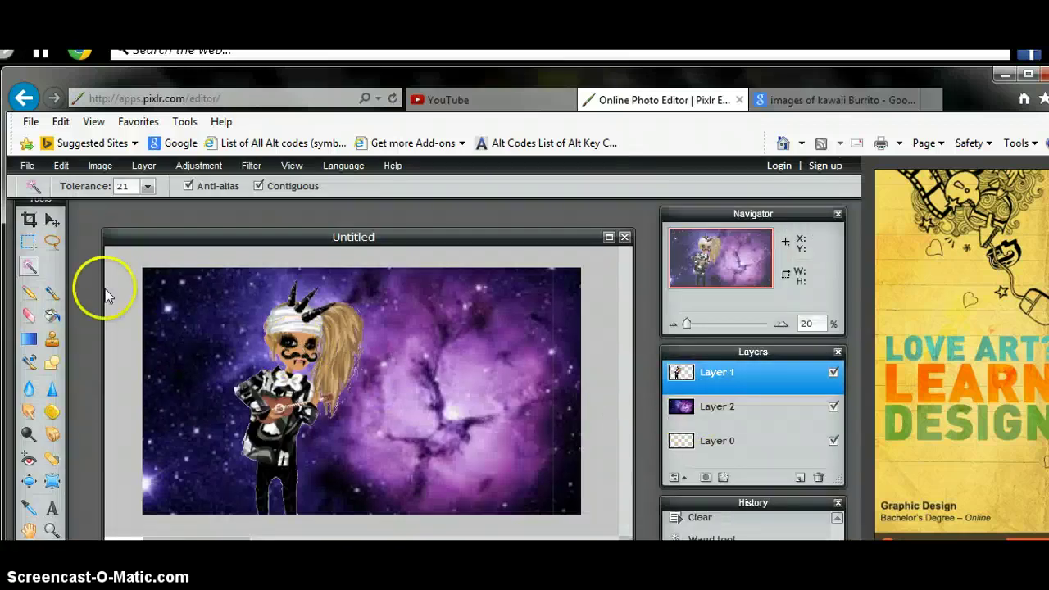
pyautogui.click(51, 219)
pyautogui.moveTo(261, 343)
pyautogui.mouseDown()
pyautogui.moveTo(216, 346)
pyautogui.moveTo(266, 361)
pyautogui.moveTo(314, 354)
pyautogui.moveTo(235, 366)
pyautogui.moveTo(256, 369)
pyautogui.moveTo(244, 347)
pyautogui.mouseUp()
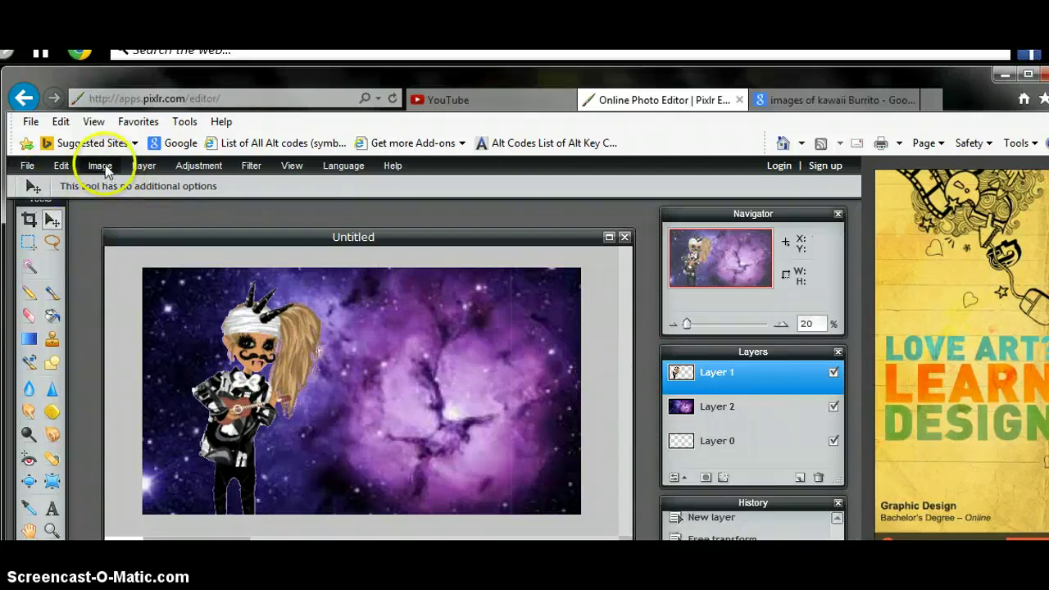
# Step: Add imagesyt.jpg from the Editing Photos library to the image as a new layer
pyautogui.click(144, 164)
pyautogui.click(154, 237)
pyautogui.click(51, 242)
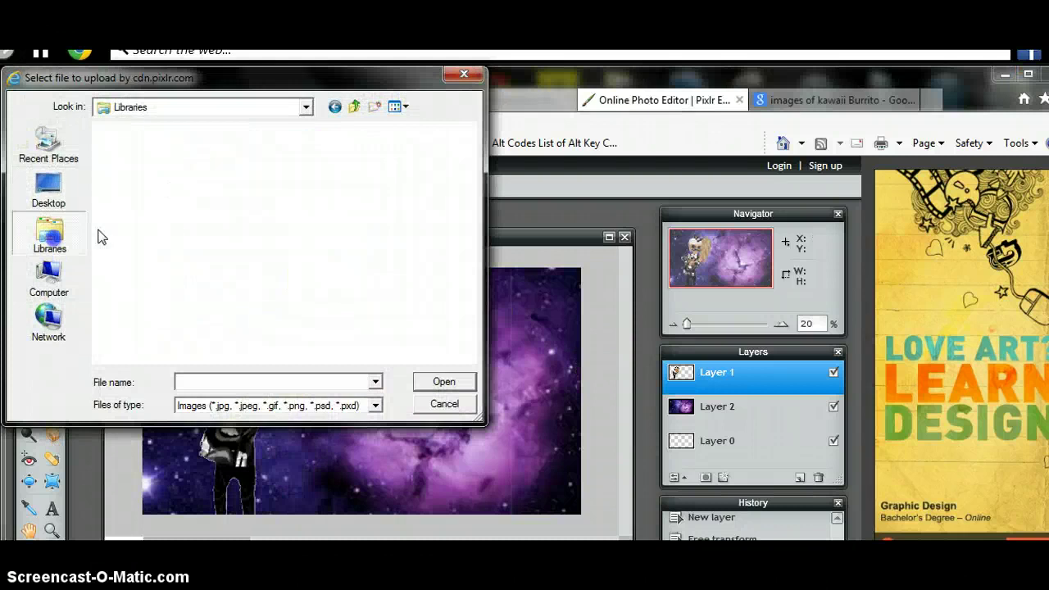
pyautogui.click(365, 148)
pyautogui.click(425, 382)
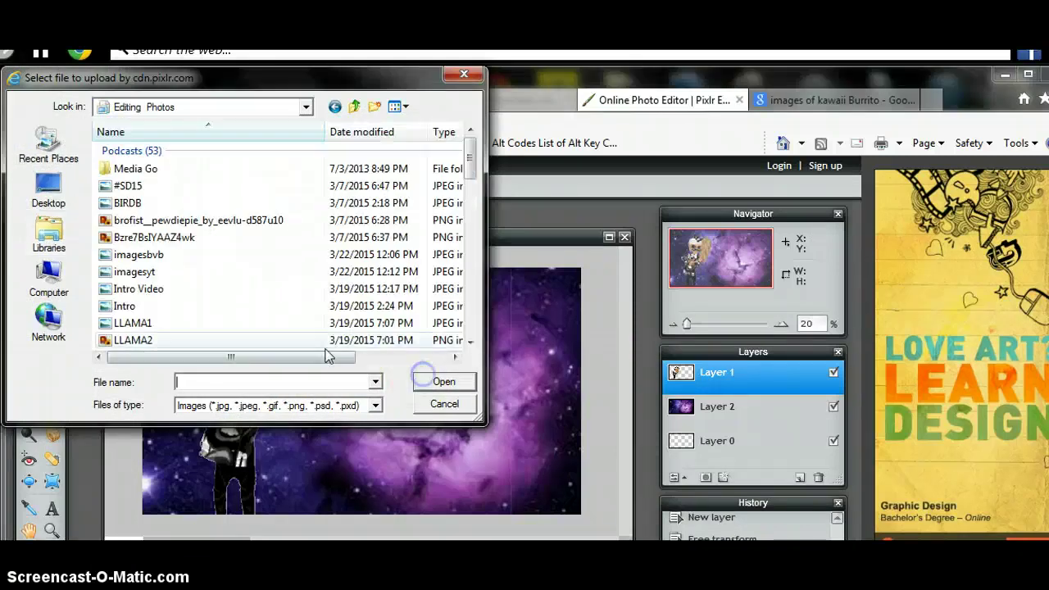
pyautogui.write('images')
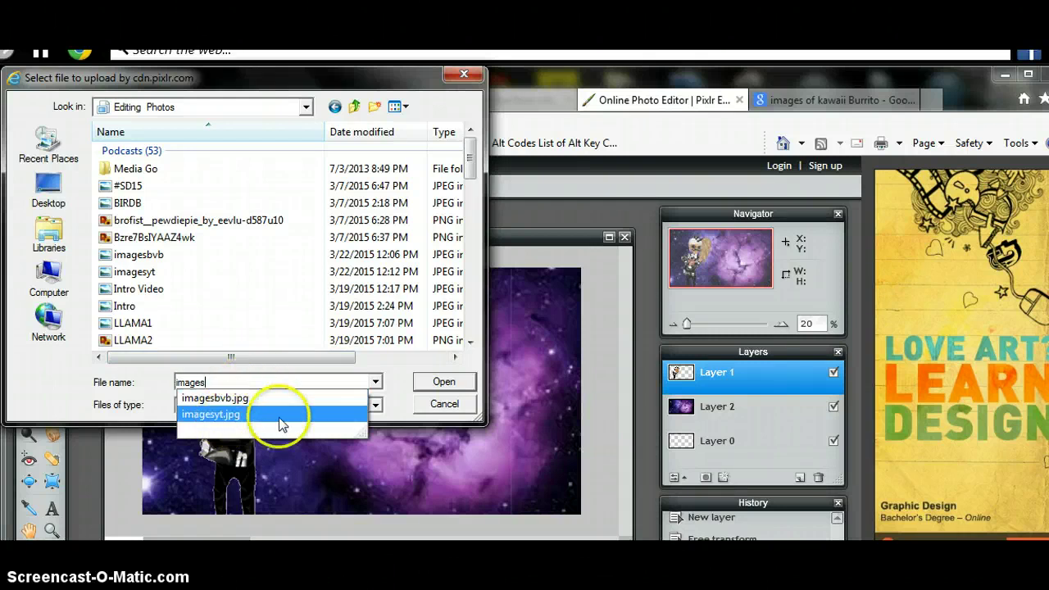
pyautogui.click(274, 416)
pyautogui.click(446, 381)
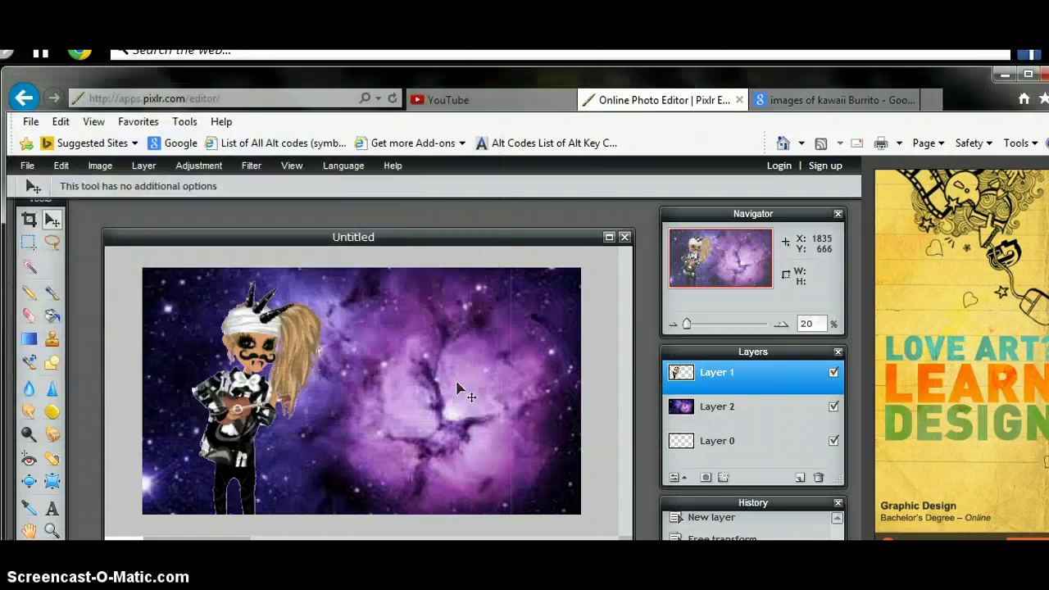
# Step: Enlarge the burrito picture with Free transform, place it beside the character down to the canvas's lower edge, and apply the transformation
pyautogui.click(28, 268)
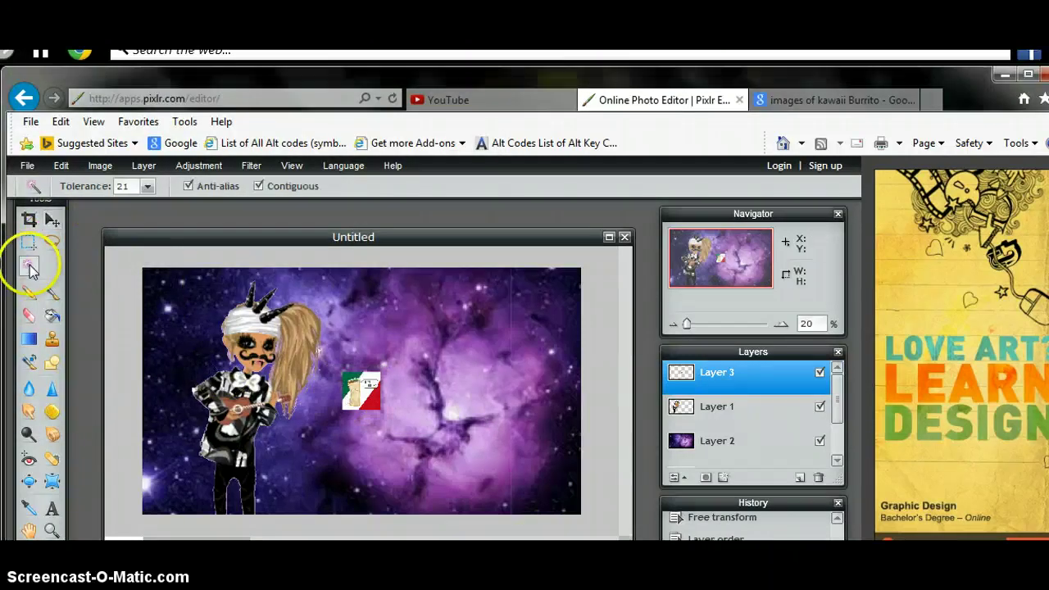
pyautogui.rightClick(390, 384)
pyautogui.click(440, 482)
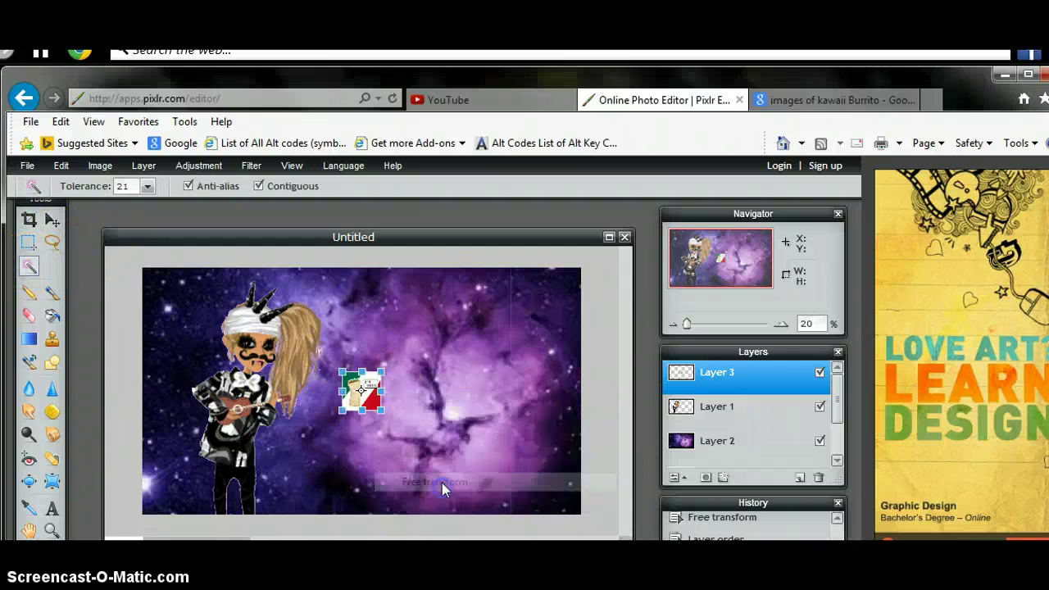
pyautogui.moveTo(385, 416); pyautogui.dragTo(462, 495)
pyautogui.moveTo(358, 447); pyautogui.dragTo(369, 469)
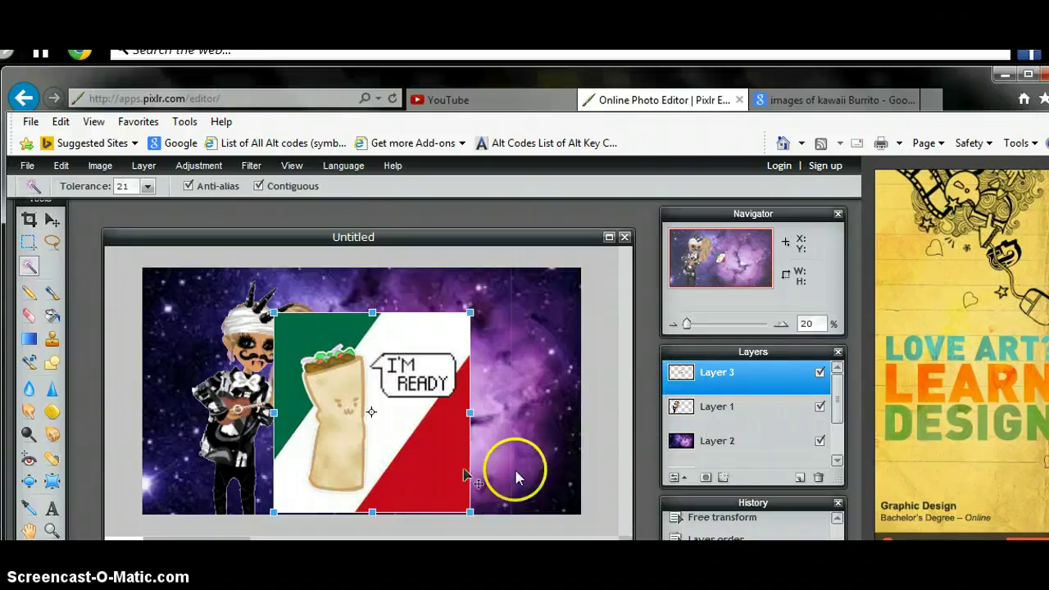
pyautogui.click(605, 447)
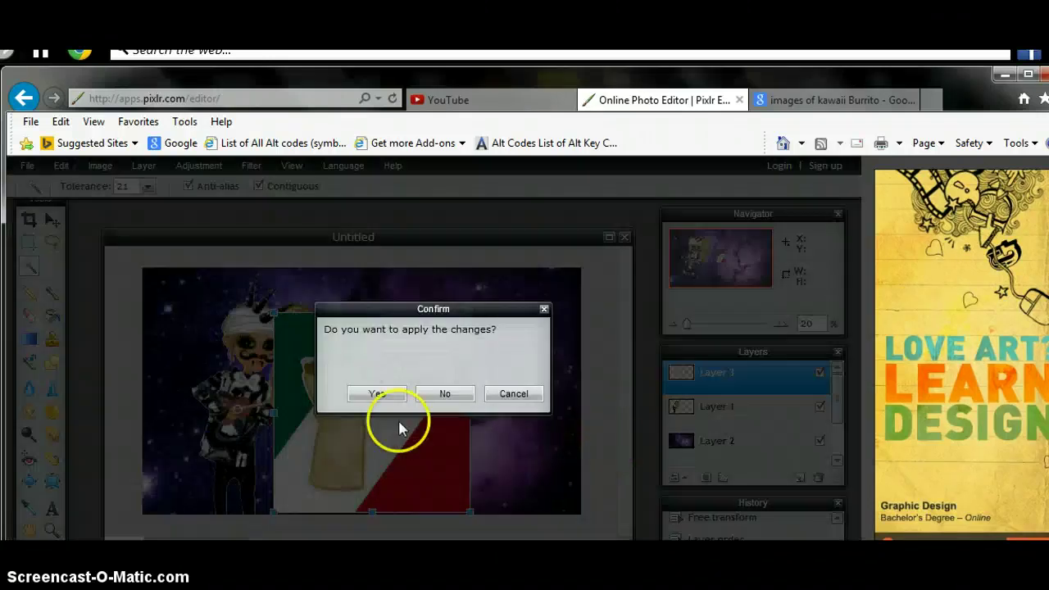
pyautogui.click(367, 392)
# Step: Add a second copy of imagesyt.jpg from the Editing Photos library as another layer
pyautogui.click(144, 165)
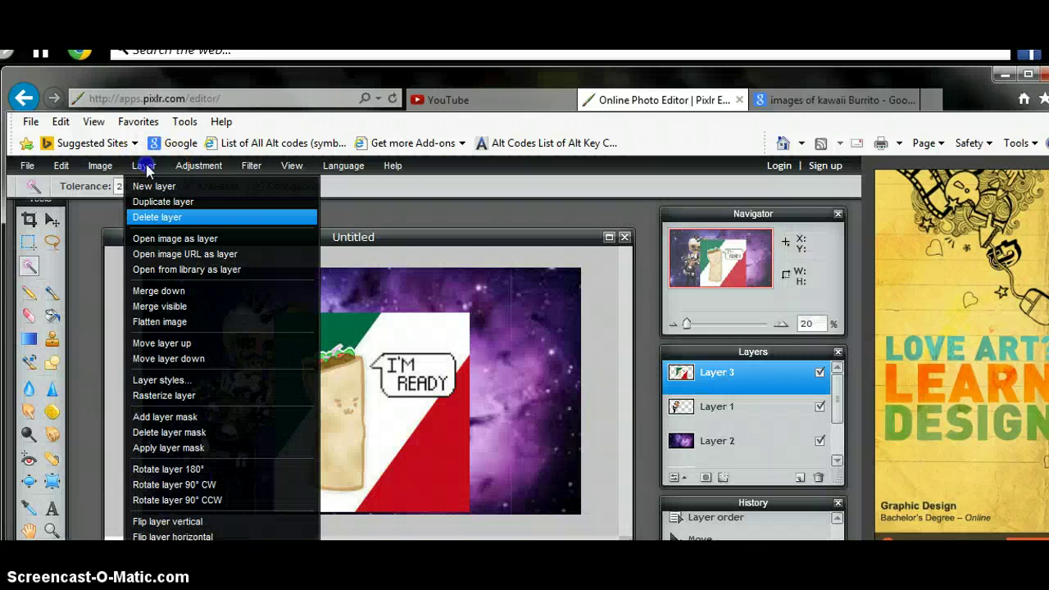
pyautogui.click(205, 238)
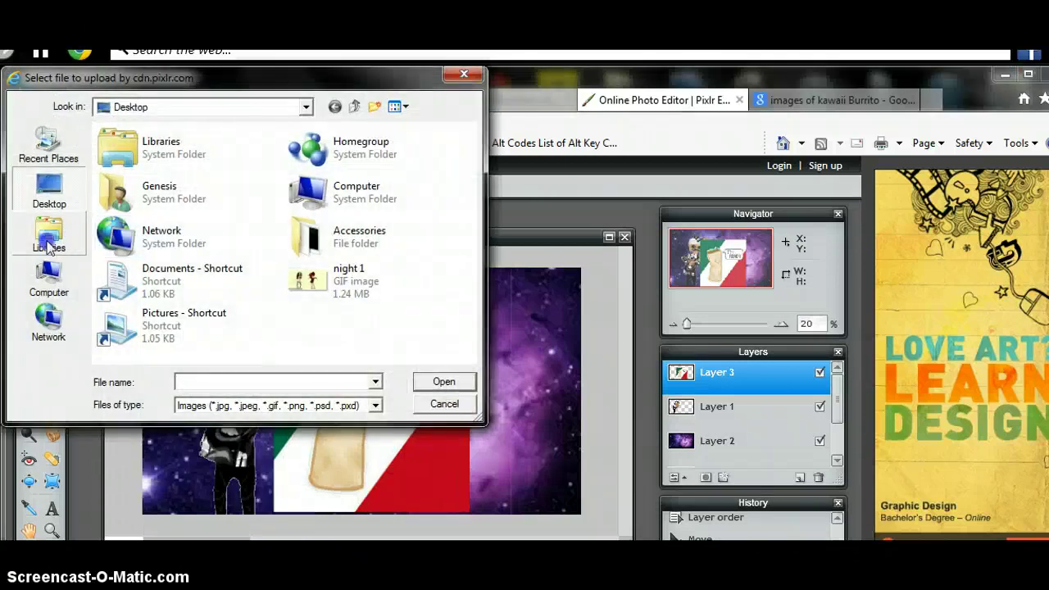
pyautogui.click(65, 237)
pyautogui.click(304, 140)
pyautogui.click(443, 381)
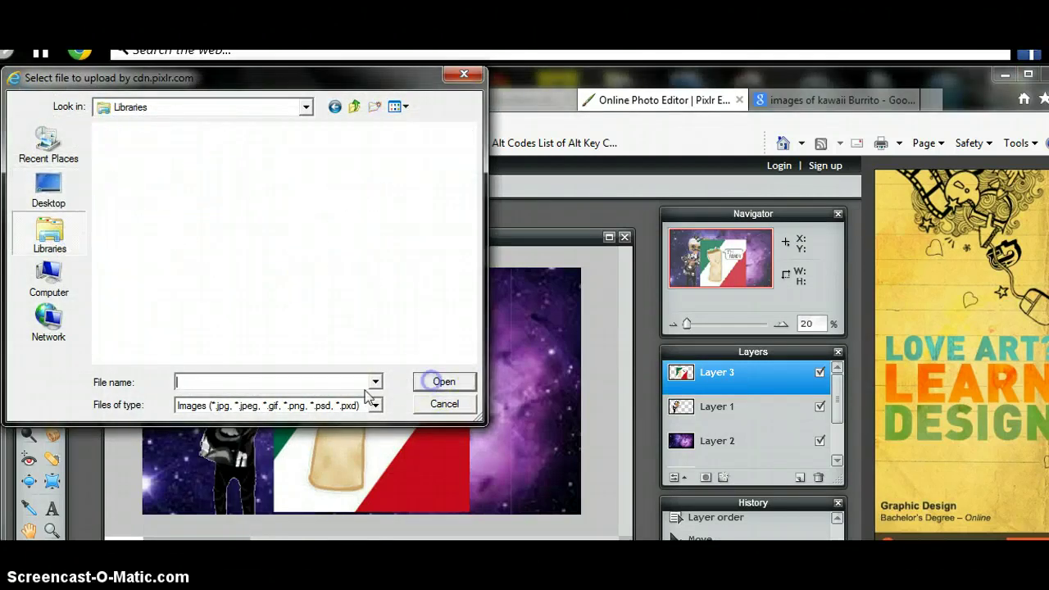
pyautogui.write('images')
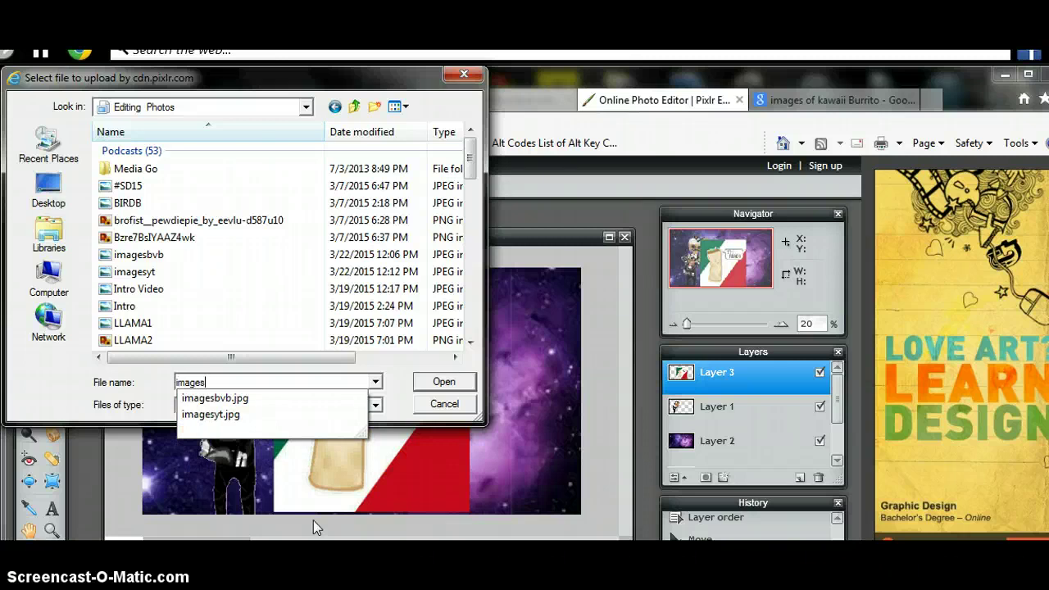
pyautogui.click(276, 416)
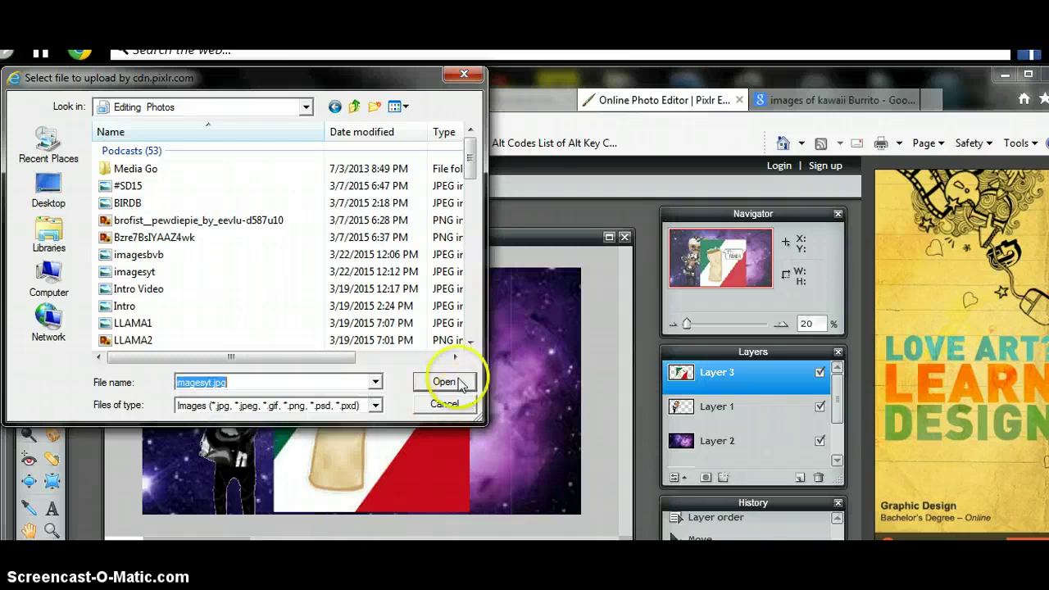
pyautogui.click(449, 381)
pyautogui.click(366, 399)
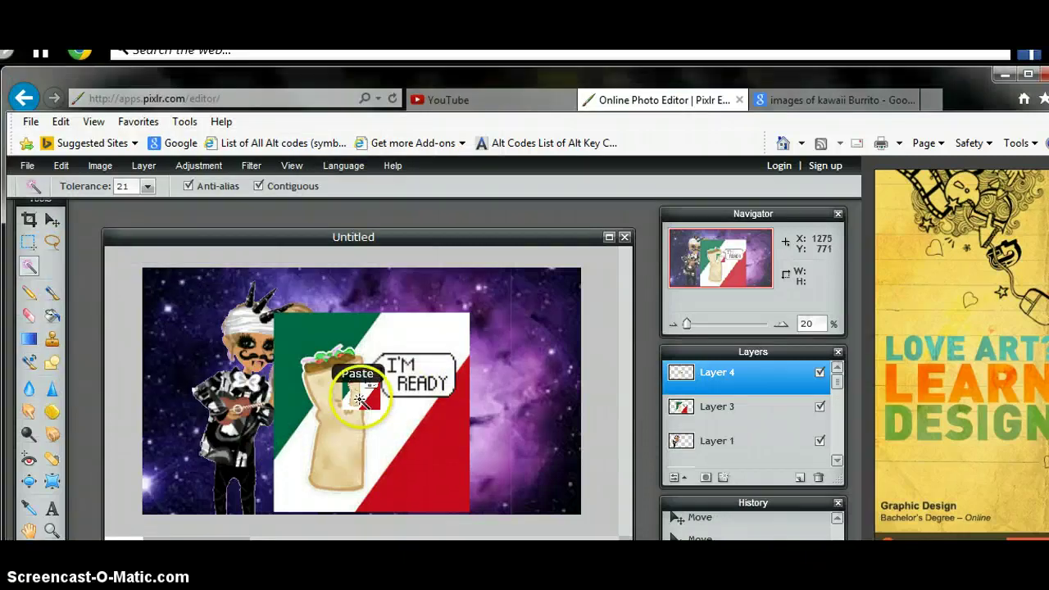
# Step: Enlarge the second burrito picture with Free transform, tilt it clockwise, place it at the canvas's right side, and apply the transformation
pyautogui.rightClick(361, 395)
pyautogui.click(443, 487)
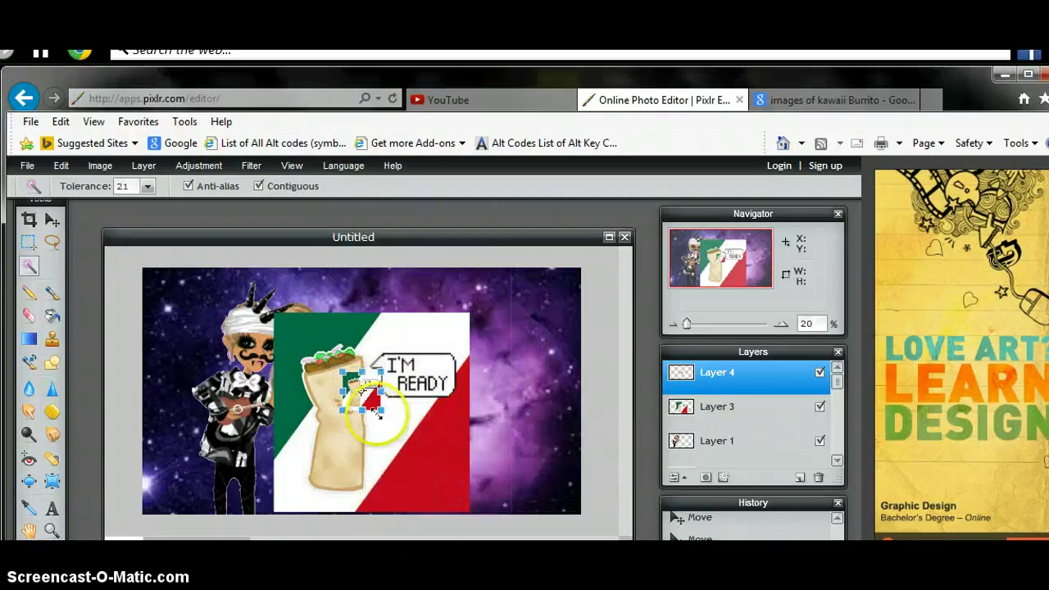
pyautogui.moveTo(387, 416); pyautogui.dragTo(397, 447)
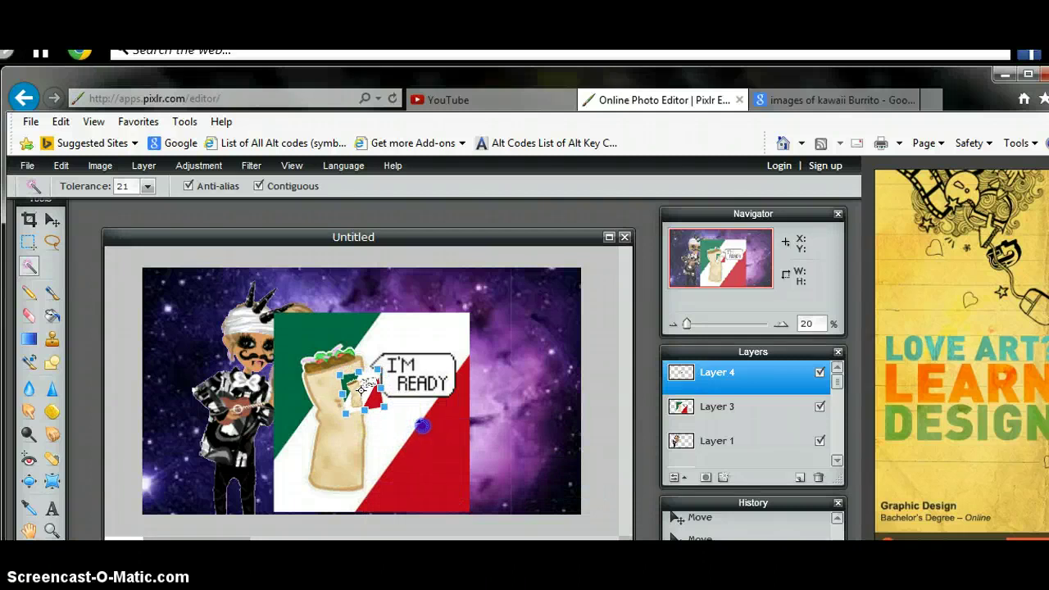
pyautogui.moveTo(385, 408); pyautogui.dragTo(464, 460)
pyautogui.moveTo(352, 424); pyautogui.dragTo(465, 386)
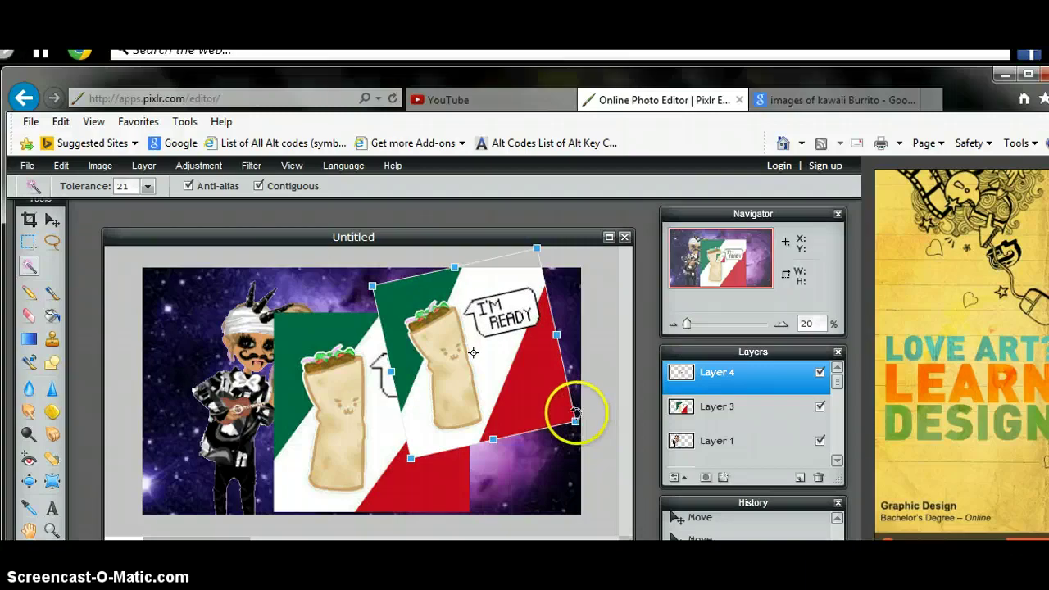
pyautogui.moveTo(576, 415); pyautogui.dragTo(496, 459)
pyautogui.moveTo(419, 326); pyautogui.dragTo(470, 386)
pyautogui.click(597, 444)
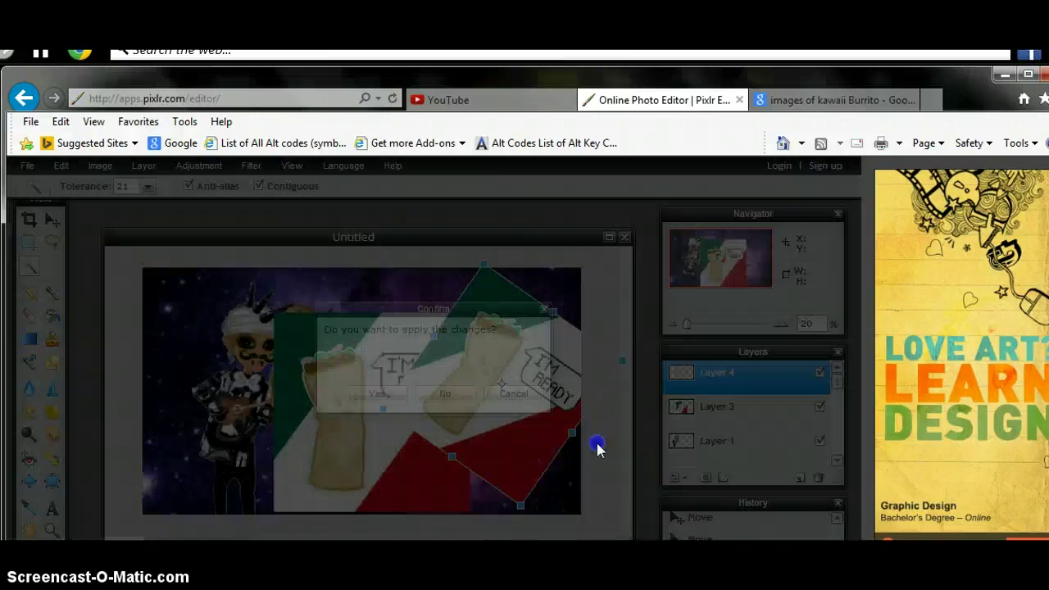
pyautogui.click(378, 393)
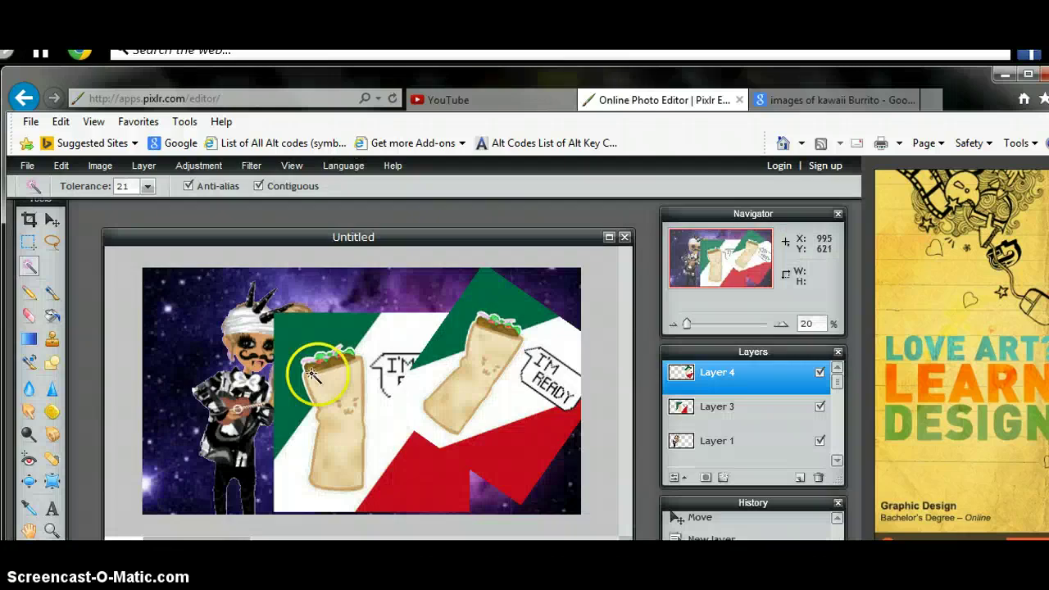
# Step: Outline the upright burrito with the Lasso tool and move the selected piece of Layer 3 to the canvas's left edge
pyautogui.click(52, 242)
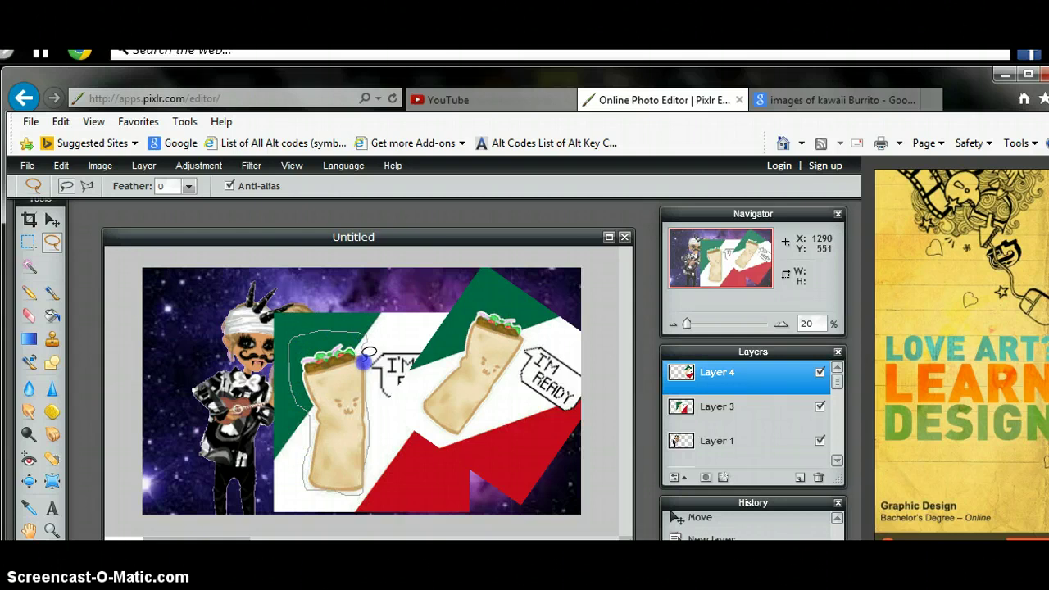
pyautogui.moveTo(369, 354); pyautogui.dragTo(370, 354)
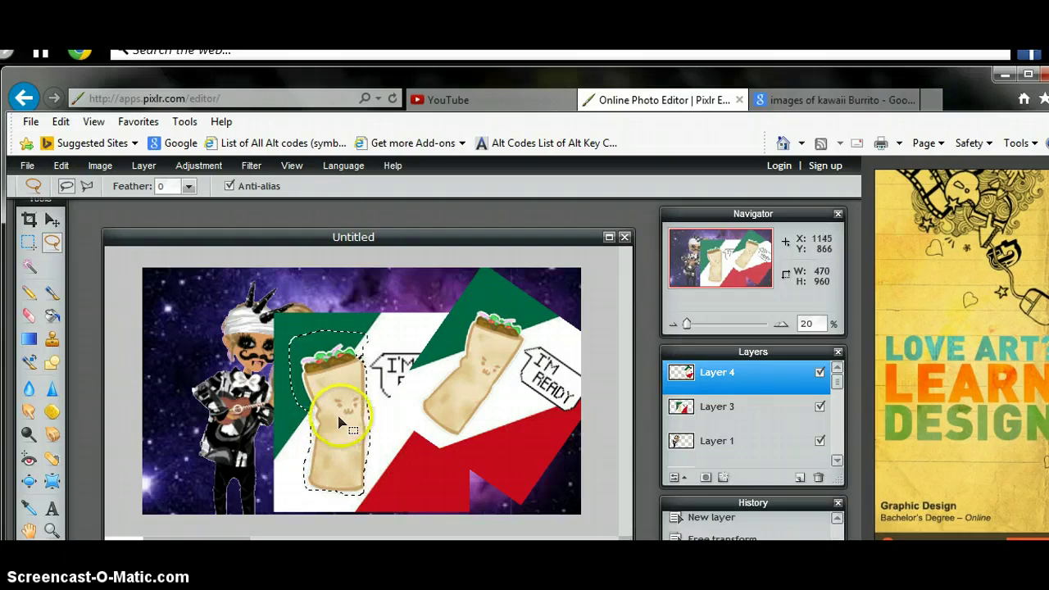
pyautogui.click(53, 220)
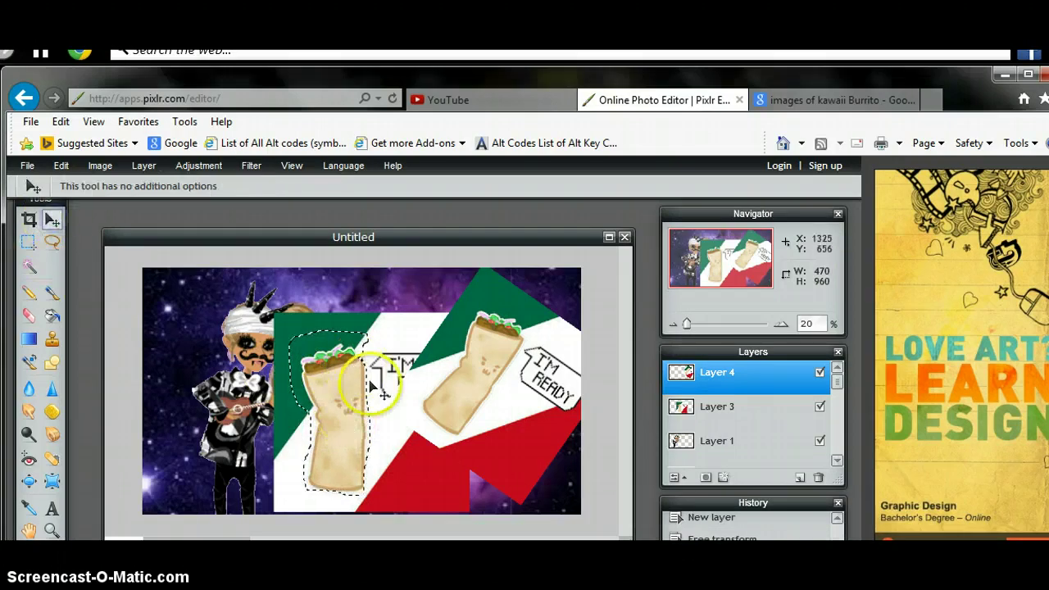
pyautogui.moveTo(251, 384); pyautogui.dragTo(341, 397)
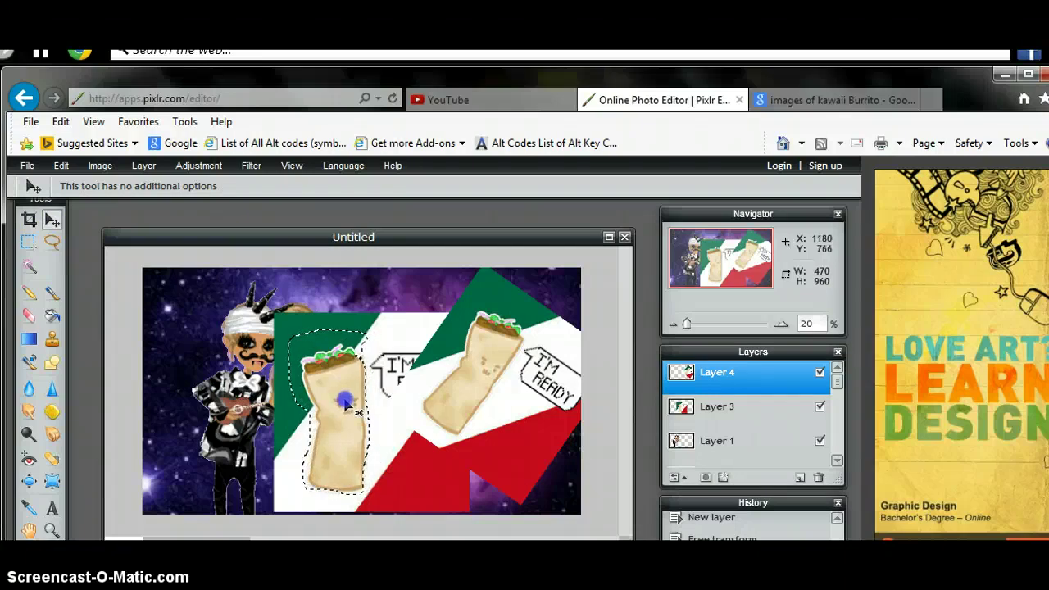
pyautogui.click(345, 402)
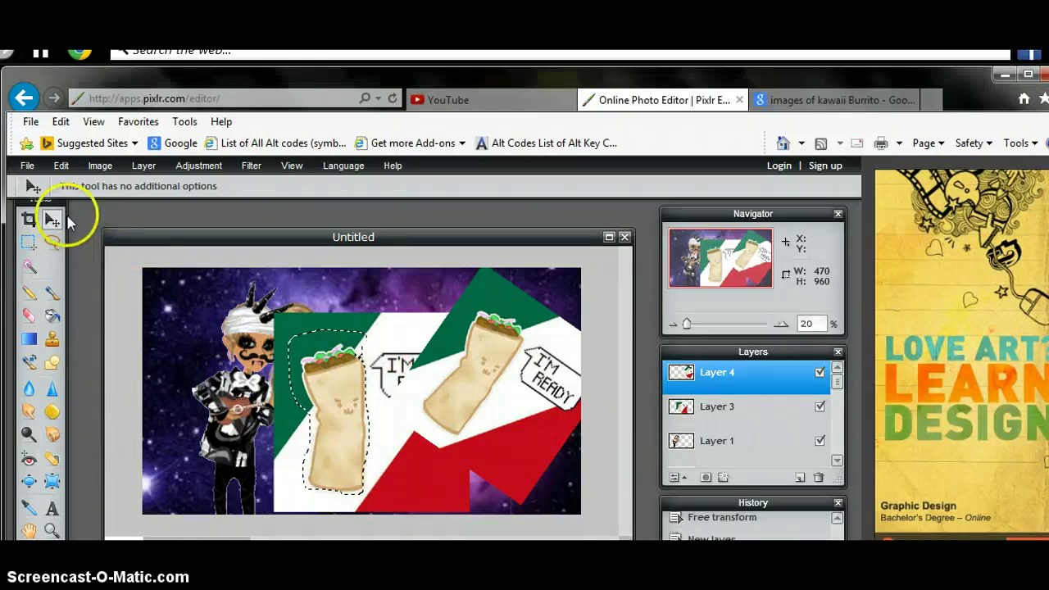
pyautogui.click(727, 413)
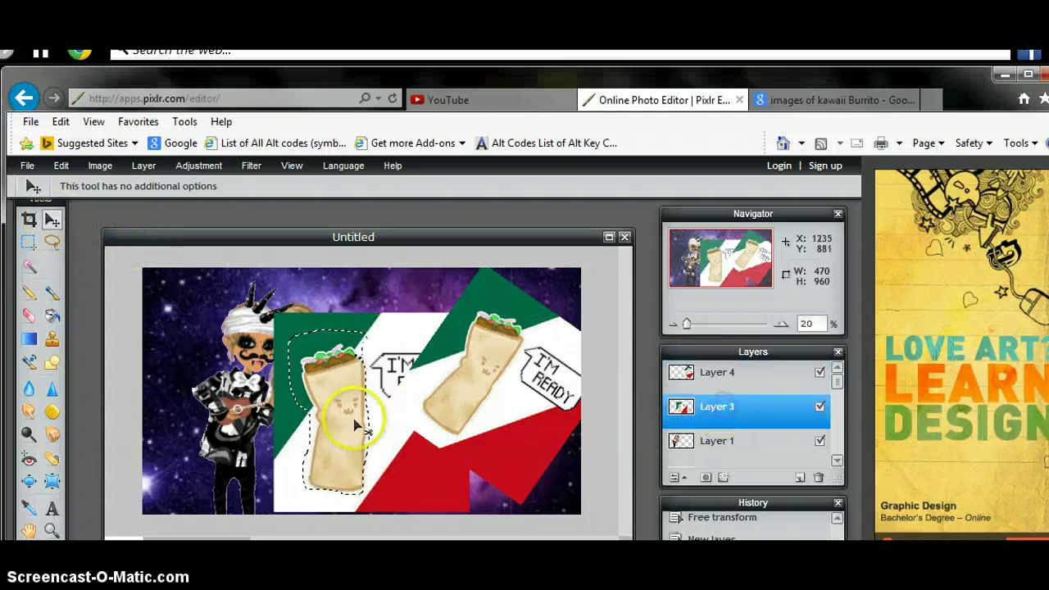
pyautogui.moveTo(346, 423); pyautogui.dragTo(198, 424)
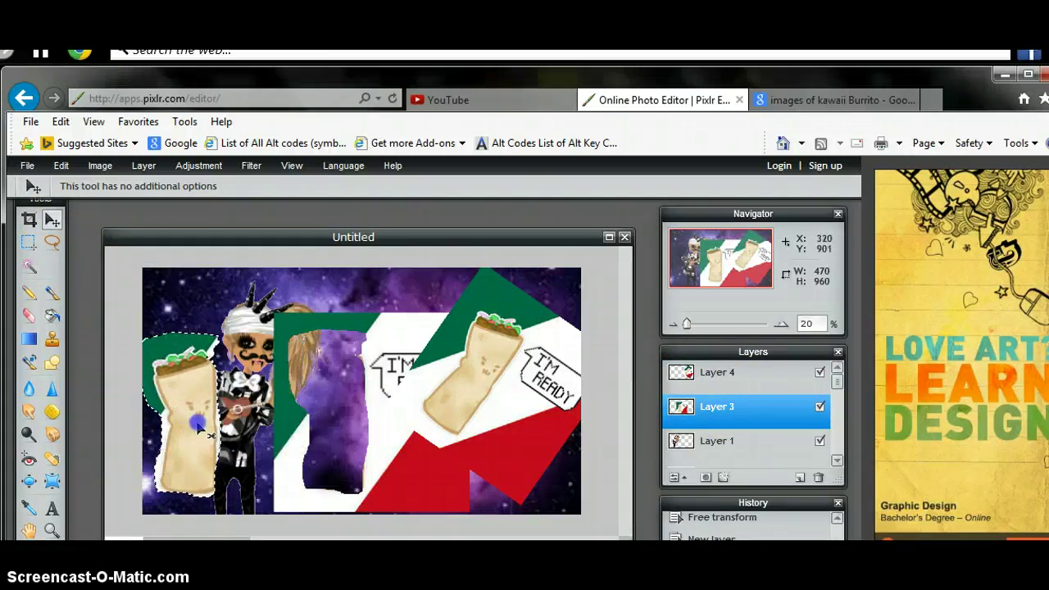
# Step: Loosely outline the tilted burrito on Layer 4 with the Lasso tool and nudge the selected piece slightly
pyautogui.click(762, 373)
pyautogui.click(52, 243)
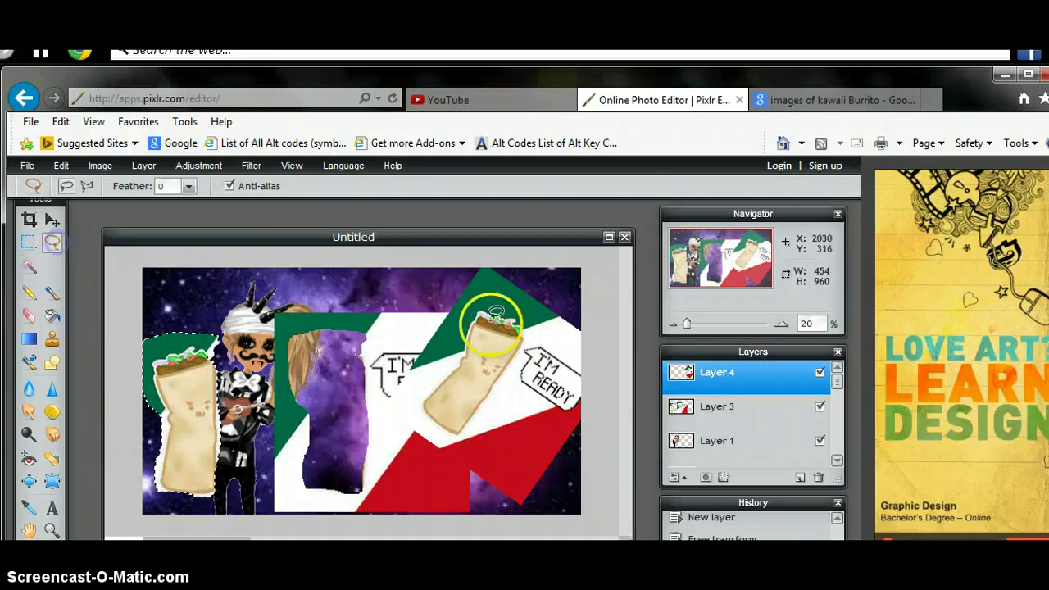
pyautogui.click(484, 303)
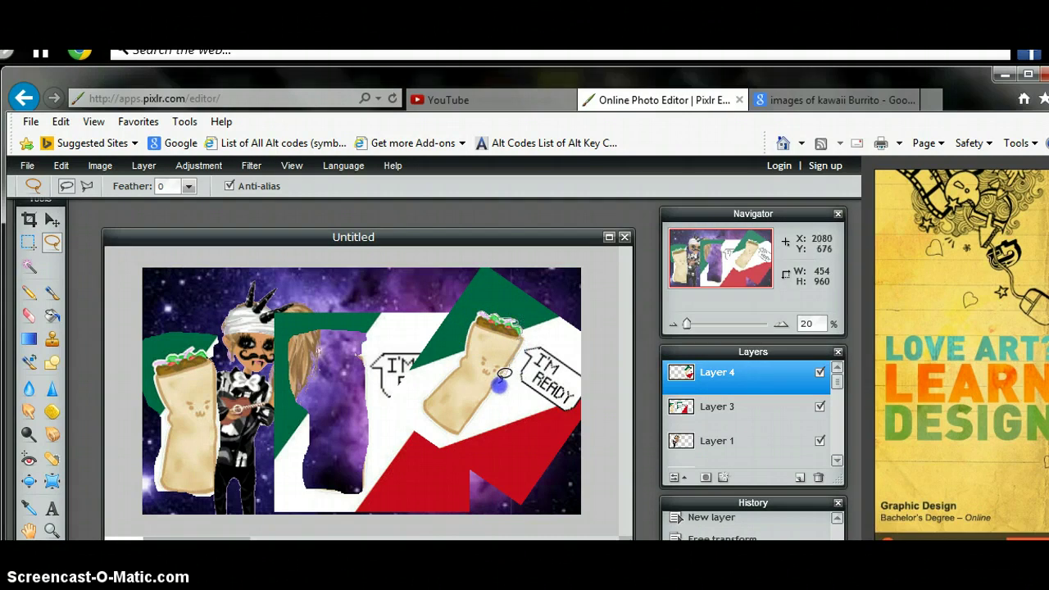
pyautogui.moveTo(498, 384)
pyautogui.mouseDown()
pyautogui.moveTo(488, 417)
pyautogui.moveTo(463, 434)
pyautogui.moveTo(420, 431)
pyautogui.moveTo(408, 406)
pyautogui.moveTo(416, 374)
pyautogui.moveTo(450, 332)
pyautogui.mouseUp()
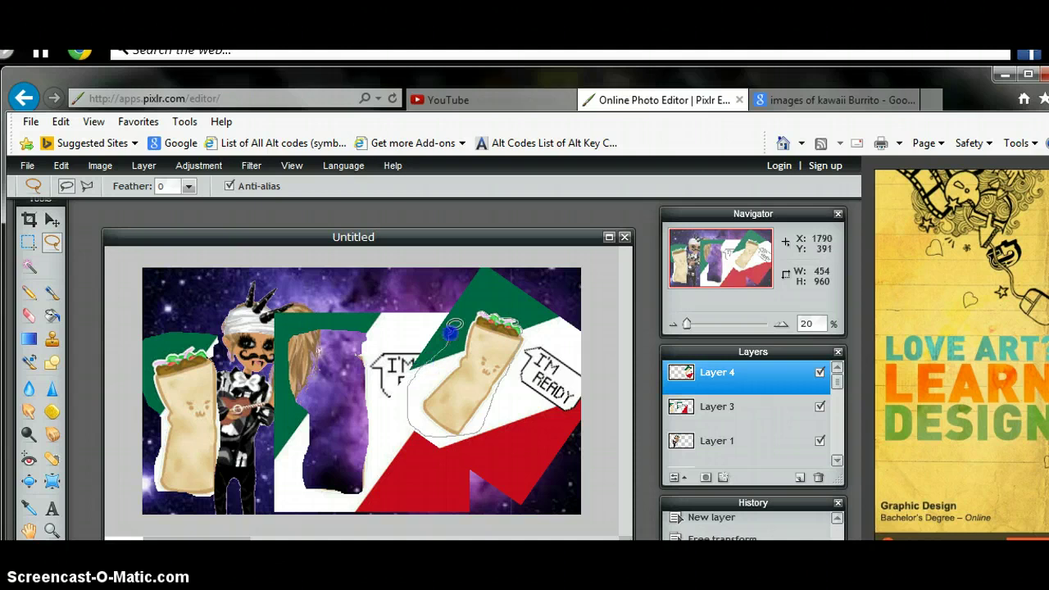
pyautogui.moveTo(486, 300); pyautogui.dragTo(483, 310)
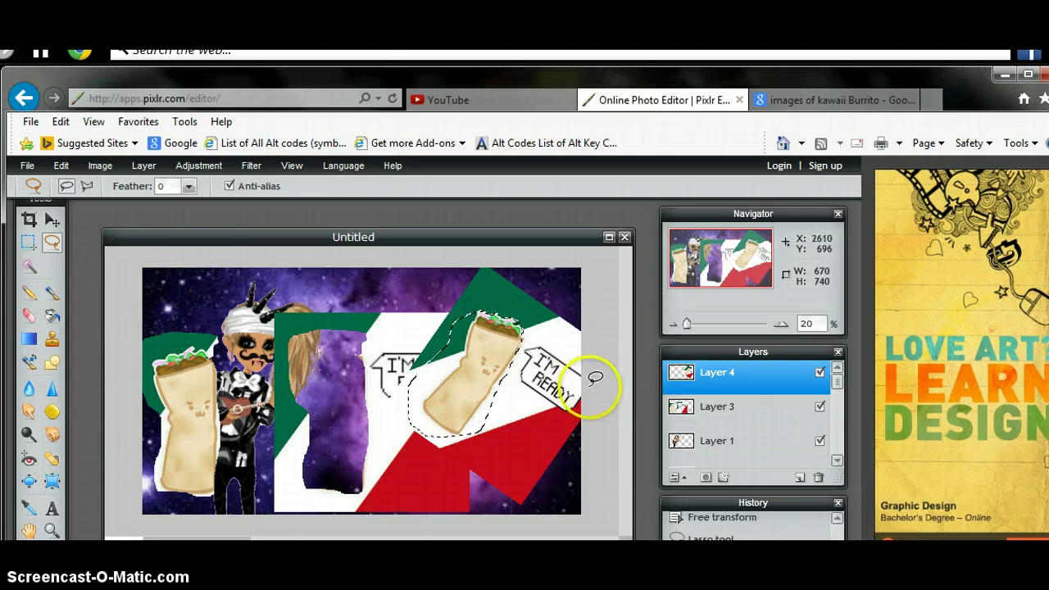
pyautogui.click(52, 220)
pyautogui.moveTo(494, 375)
pyautogui.mouseDown()
pyautogui.moveTo(440, 368)
pyautogui.moveTo(307, 396)
pyautogui.moveTo(246, 438)
pyautogui.moveTo(273, 475)
pyautogui.moveTo(308, 386)
pyautogui.moveTo(281, 283)
pyautogui.moveTo(404, 371)
pyautogui.moveTo(364, 459)
pyautogui.moveTo(352, 385)
pyautogui.moveTo(378, 433)
pyautogui.moveTo(482, 387)
pyautogui.moveTo(483, 377)
pyautogui.mouseUp()
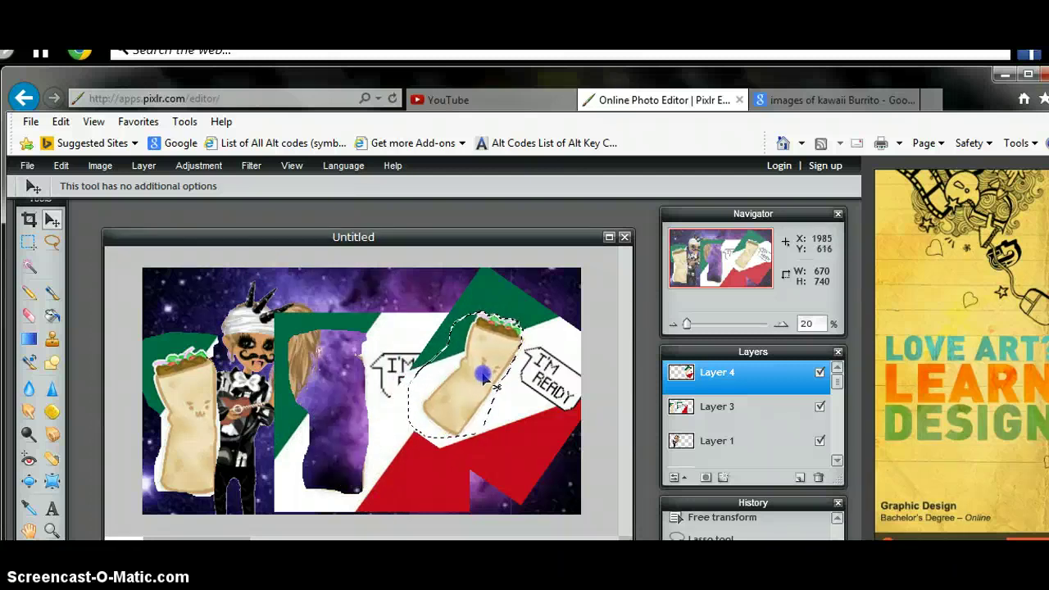
# Step: Outline the tilted burrito closely along its edges with the Lasso tool and move it to the canvas's upper middle, beside the character
pyautogui.click(52, 241)
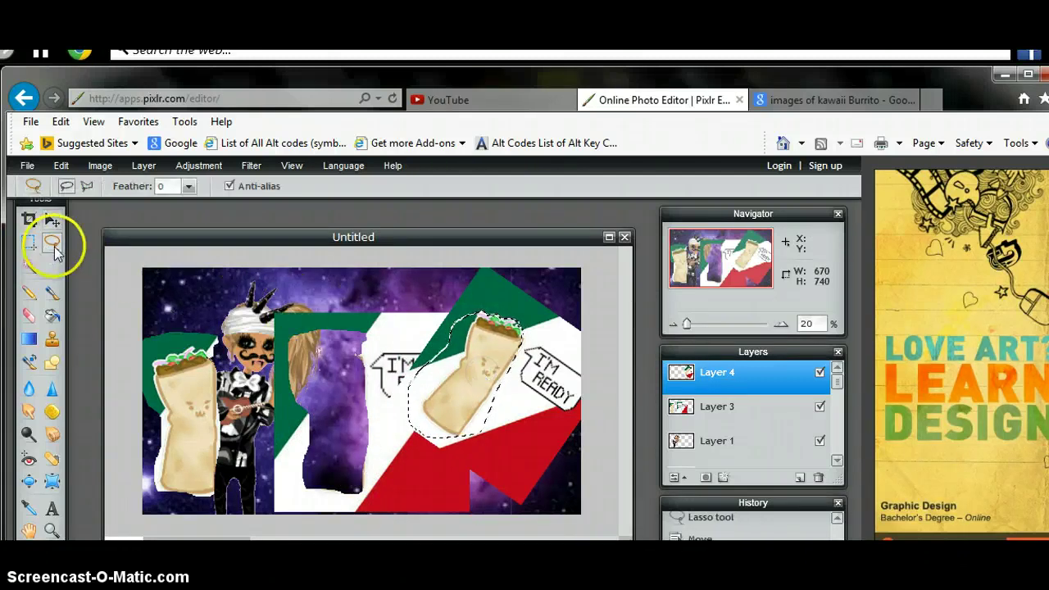
pyautogui.click(478, 309)
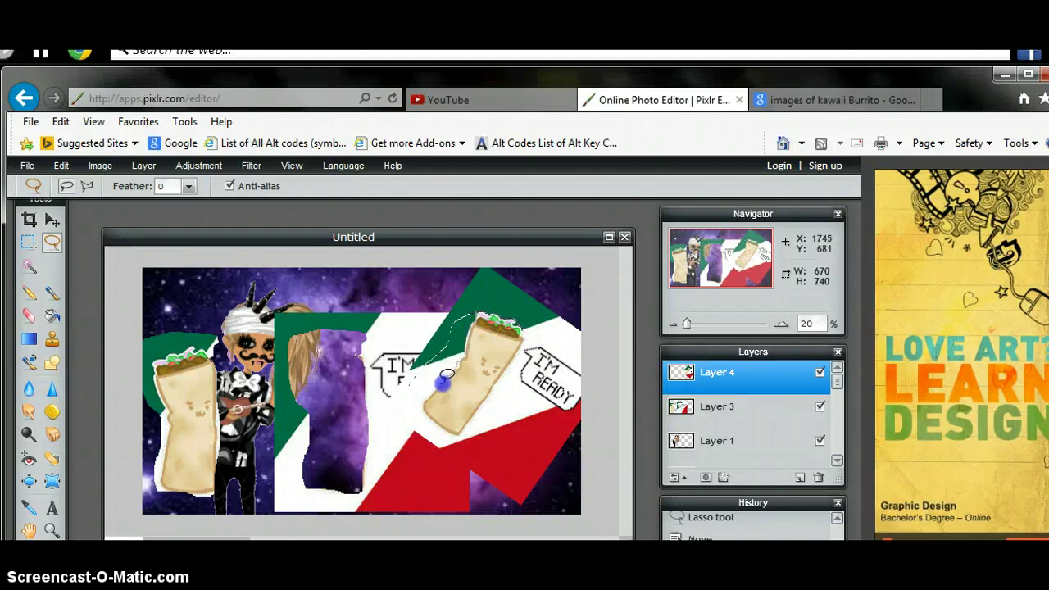
pyautogui.moveTo(427, 410)
pyautogui.mouseDown()
pyautogui.moveTo(442, 421)
pyautogui.moveTo(484, 400)
pyautogui.moveTo(524, 324)
pyautogui.mouseUp()
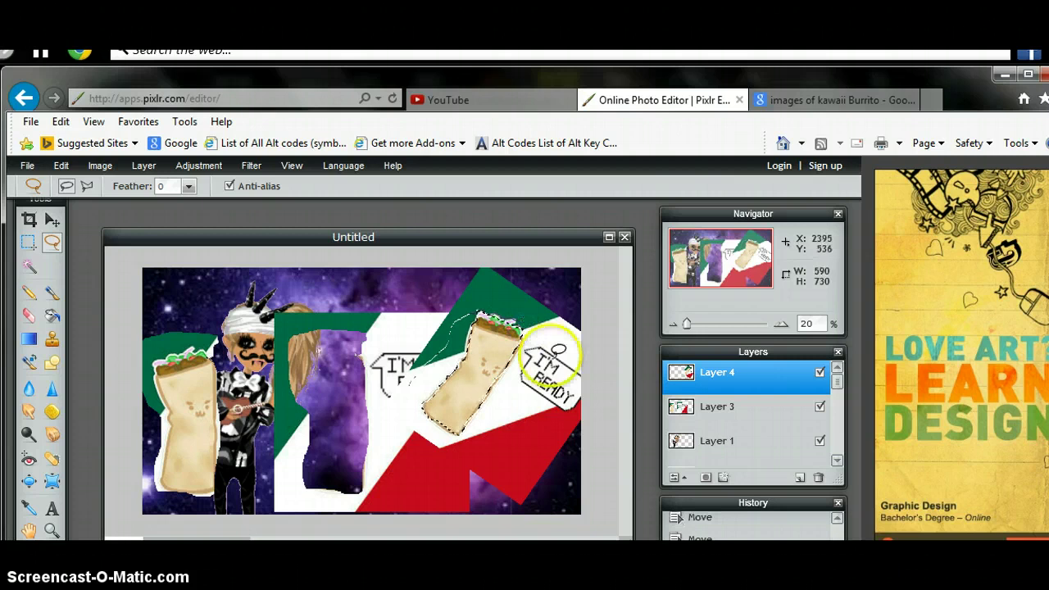
pyautogui.click(536, 398)
pyautogui.click(52, 220)
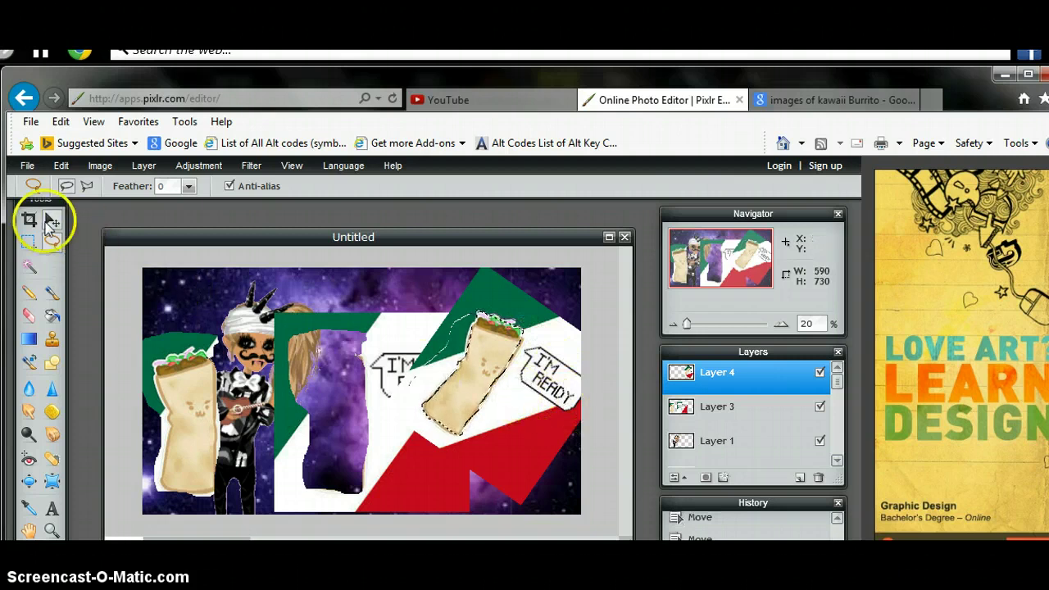
pyautogui.click(492, 359)
pyautogui.moveTo(492, 361)
pyautogui.mouseDown()
pyautogui.moveTo(385, 356)
pyautogui.moveTo(316, 385)
pyautogui.moveTo(365, 373)
pyautogui.moveTo(375, 385)
pyautogui.moveTo(384, 348)
pyautogui.mouseUp()
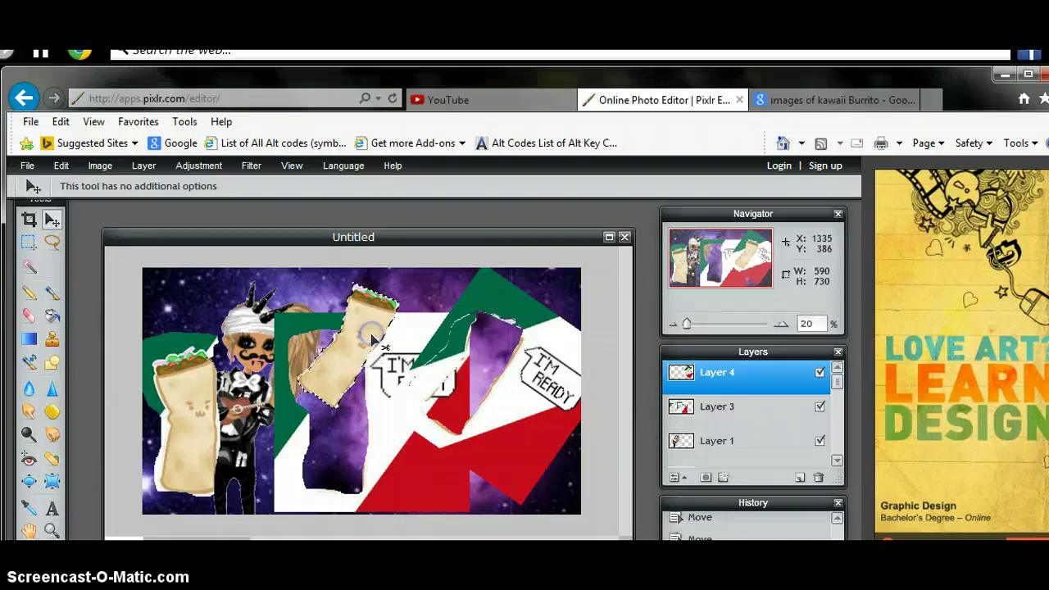
# Step: Trace the upright burrito closely with the Lasso tool and move the selected piece of Layer 3 over the character
pyautogui.click(57, 246)
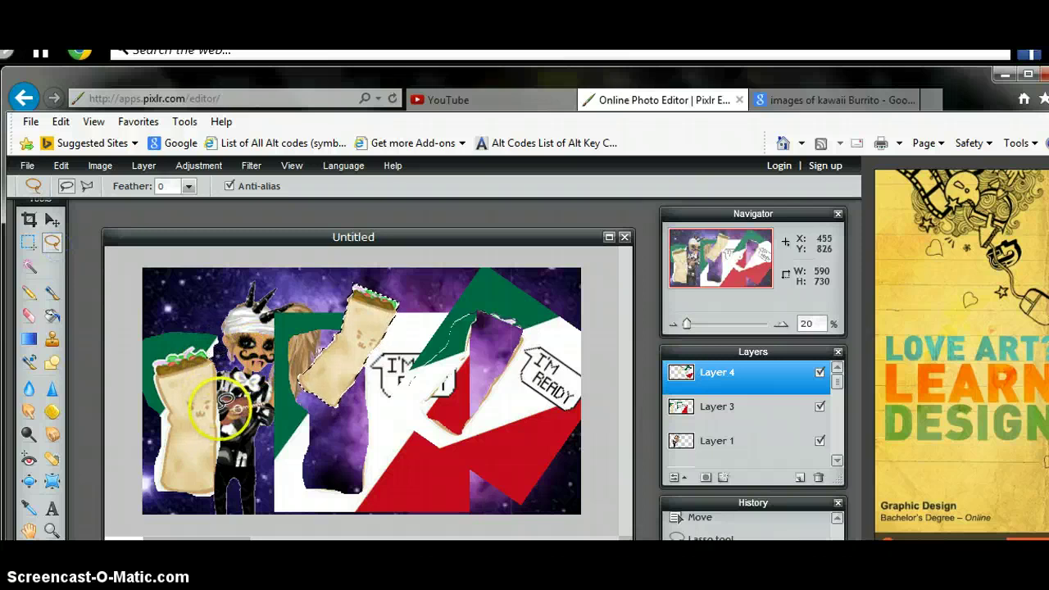
pyautogui.moveTo(219, 405); pyautogui.dragTo(216, 437)
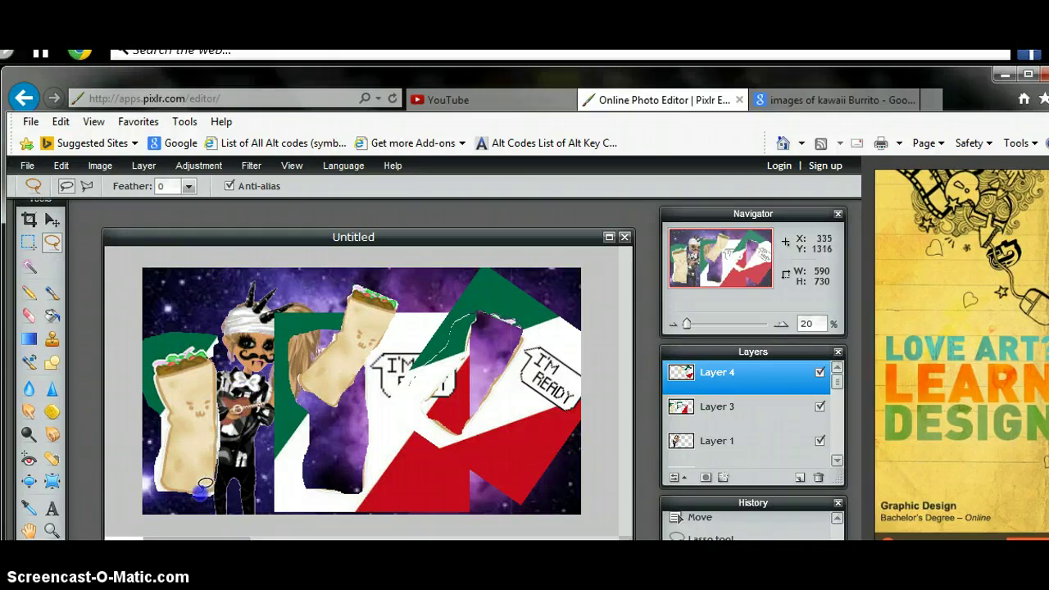
pyautogui.moveTo(187, 487); pyautogui.dragTo(170, 485)
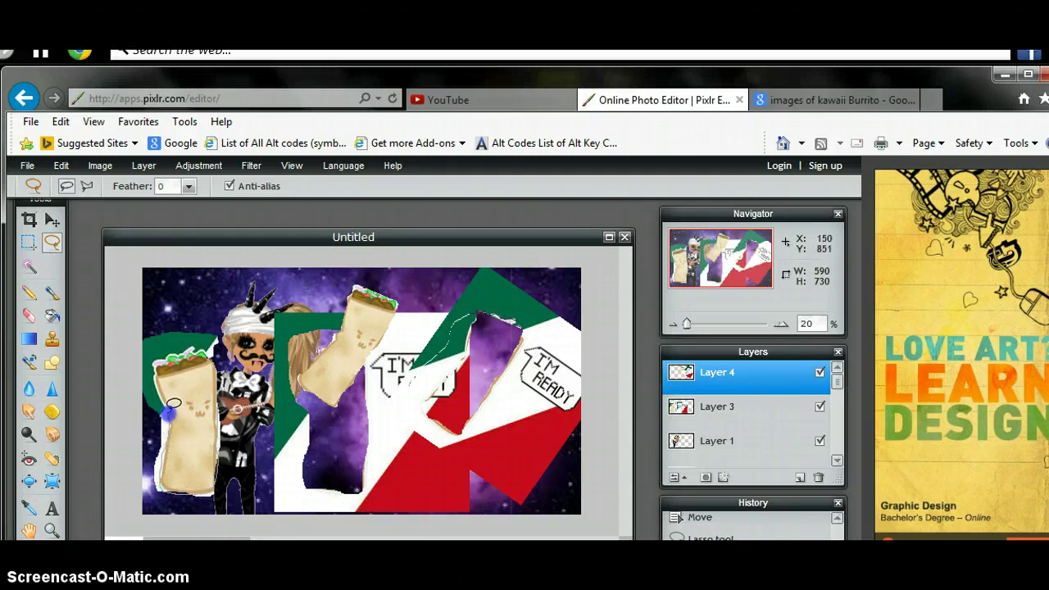
pyautogui.moveTo(169, 412); pyautogui.dragTo(159, 389)
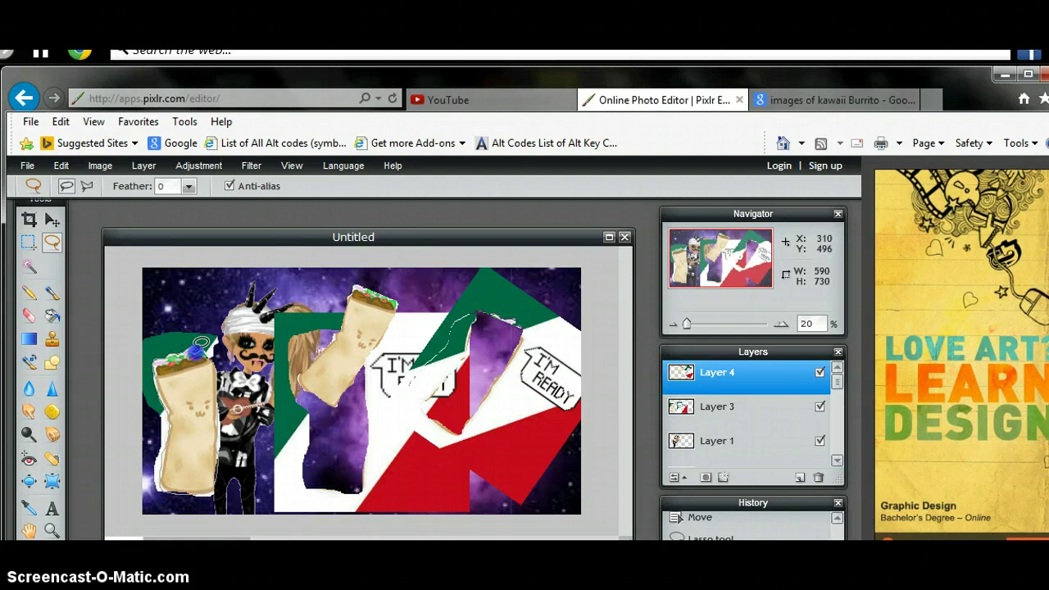
pyautogui.moveTo(215, 351); pyautogui.dragTo(212, 352)
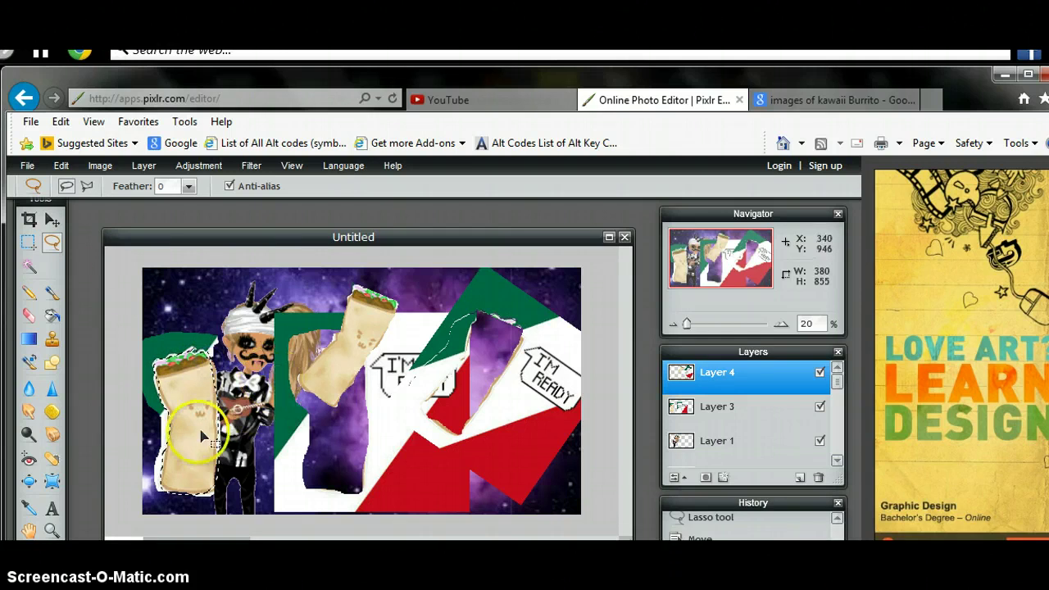
pyautogui.click(54, 219)
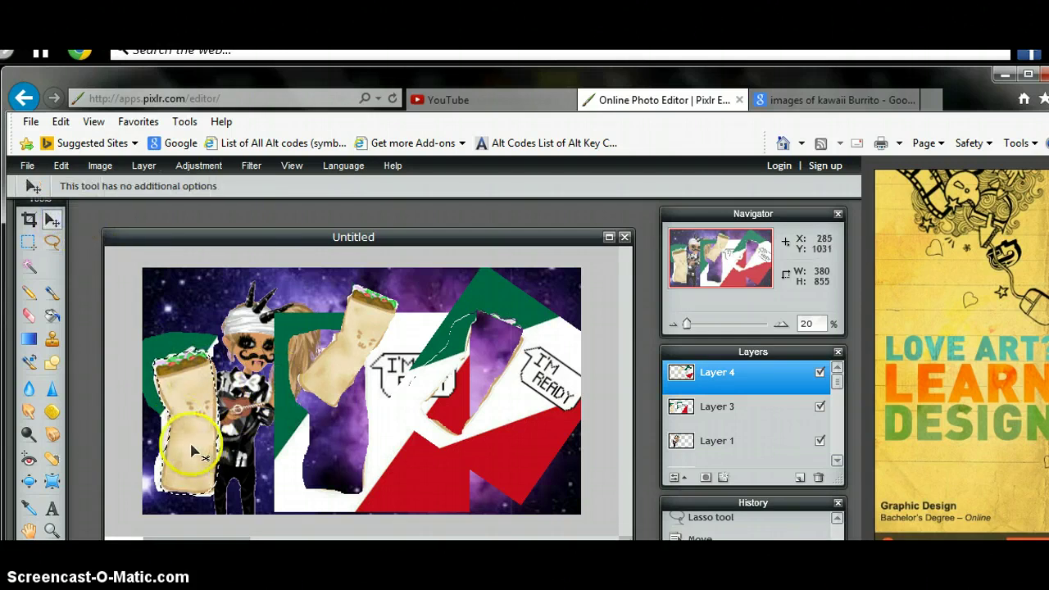
pyautogui.moveTo(195, 454); pyautogui.dragTo(193, 443)
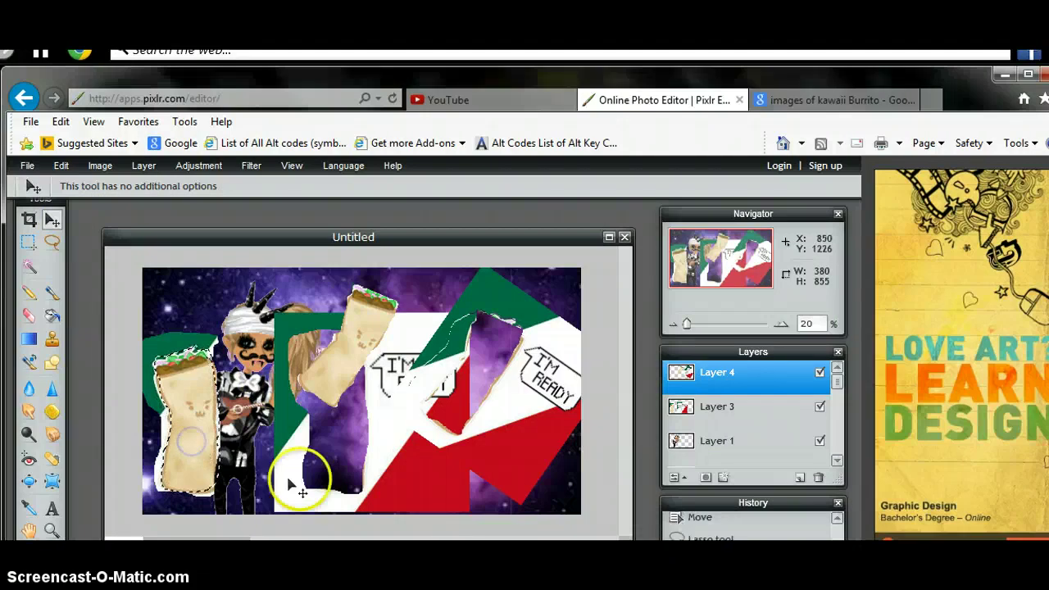
pyautogui.click(732, 408)
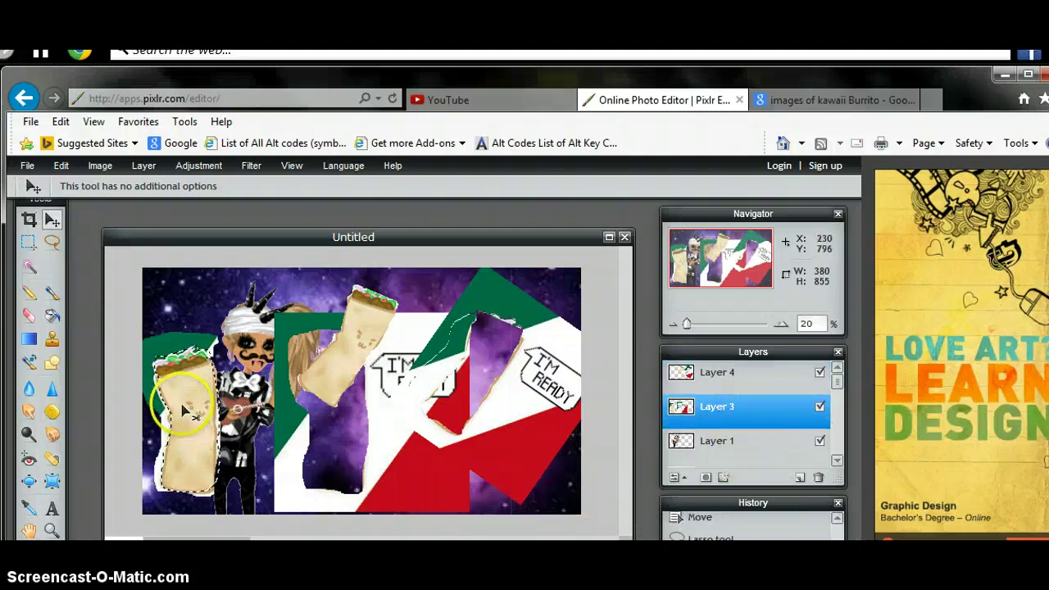
pyautogui.moveTo(189, 420)
pyautogui.mouseDown()
pyautogui.moveTo(242, 344)
pyautogui.moveTo(287, 328)
pyautogui.moveTo(386, 348)
pyautogui.moveTo(391, 381)
pyautogui.moveTo(242, 389)
pyautogui.moveTo(246, 373)
pyautogui.mouseUp()
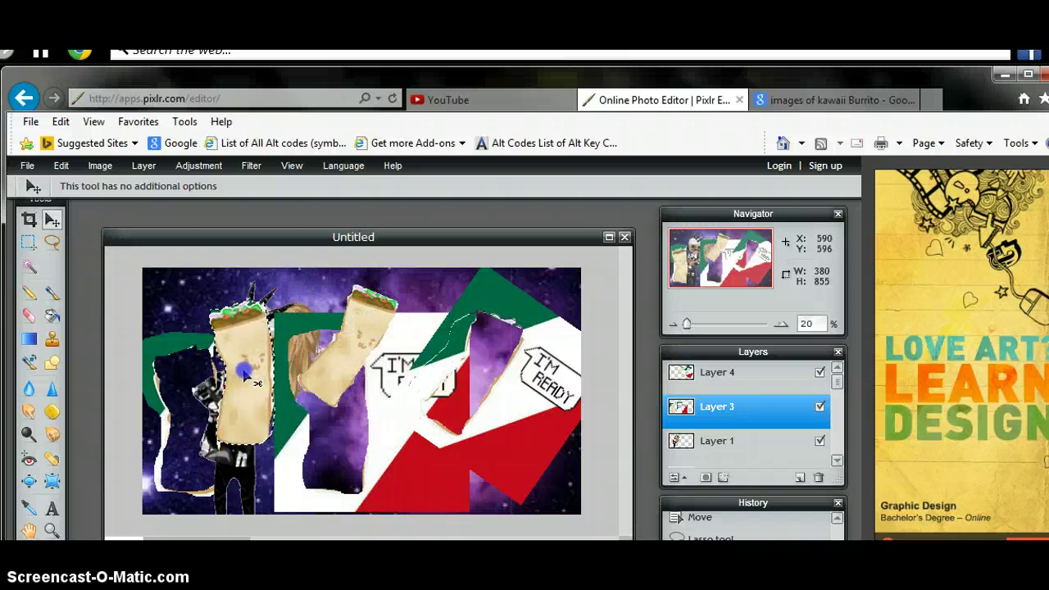
# Step: Lasso and clear Layer 3's leftover background at the canvas's left edge and underneath the tilted picture on the right
pyautogui.click(51, 244)
pyautogui.moveTo(185, 304)
pyautogui.mouseDown()
pyautogui.moveTo(141, 312)
pyautogui.moveTo(153, 475)
pyautogui.moveTo(164, 492)
pyautogui.moveTo(205, 492)
pyautogui.moveTo(209, 453)
pyautogui.mouseUp()
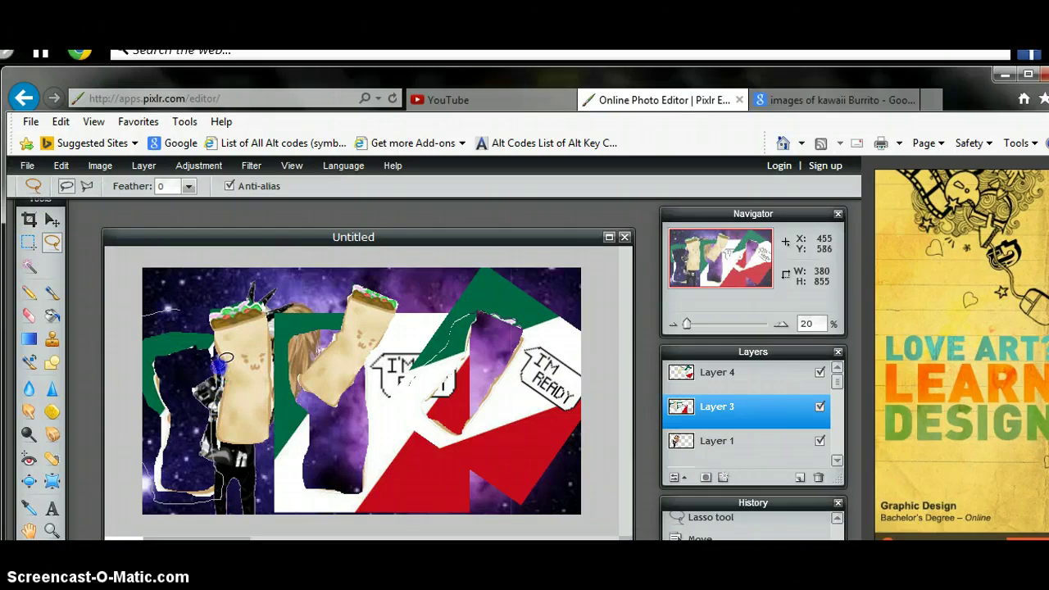
pyautogui.moveTo(195, 323)
pyautogui.mouseDown()
pyautogui.moveTo(166, 307)
pyautogui.moveTo(182, 304)
pyautogui.mouseUp()
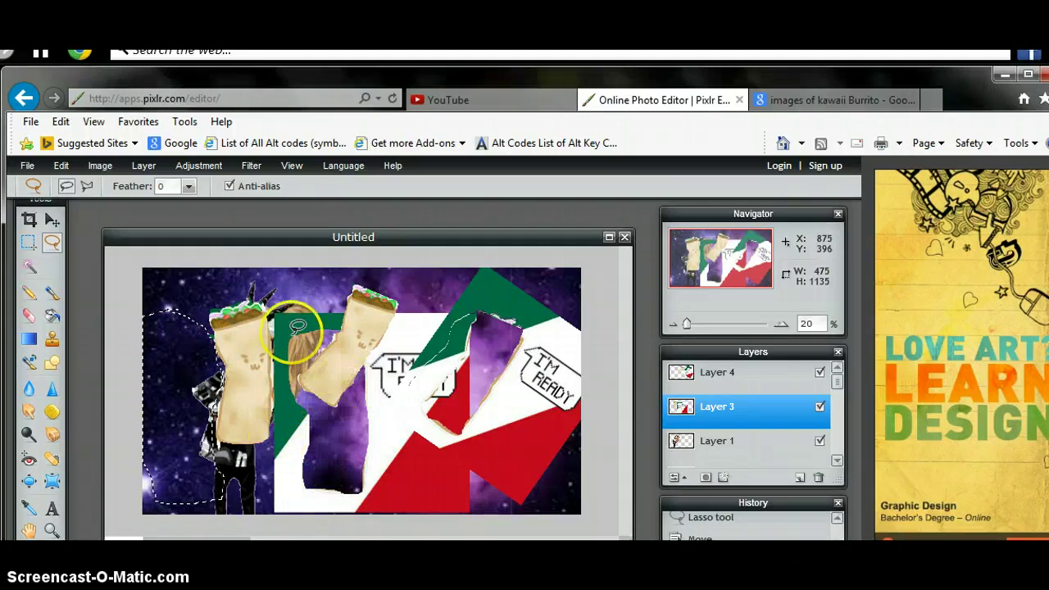
pyautogui.moveTo(471, 257)
pyautogui.mouseDown()
pyautogui.moveTo(394, 356)
pyautogui.moveTo(378, 410)
pyautogui.moveTo(394, 469)
pyautogui.moveTo(544, 503)
pyautogui.moveTo(631, 444)
pyautogui.moveTo(608, 312)
pyautogui.moveTo(521, 260)
pyautogui.moveTo(465, 267)
pyautogui.mouseUp()
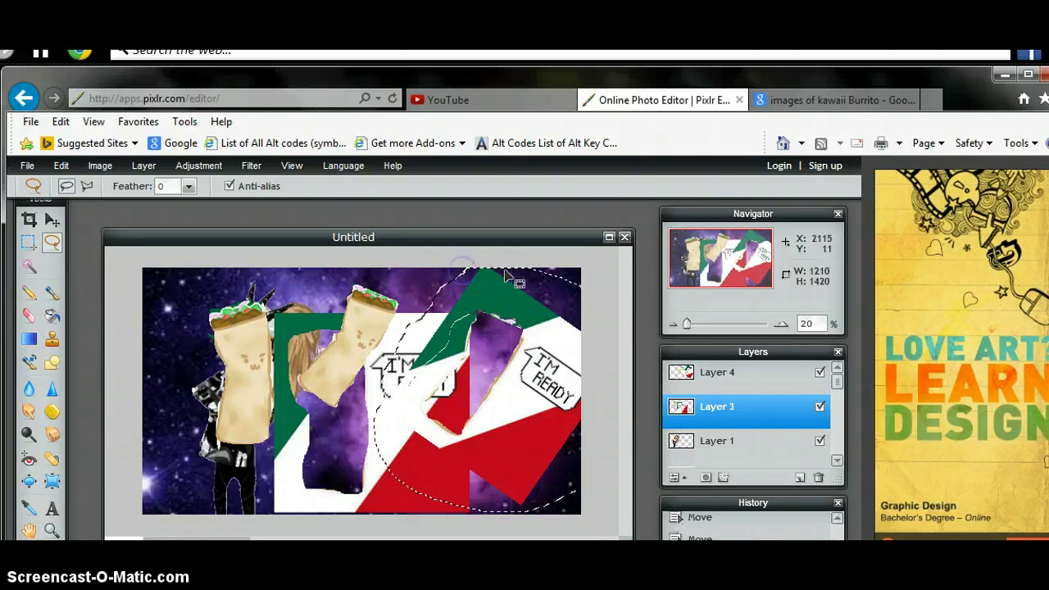
pyautogui.press('Delete')
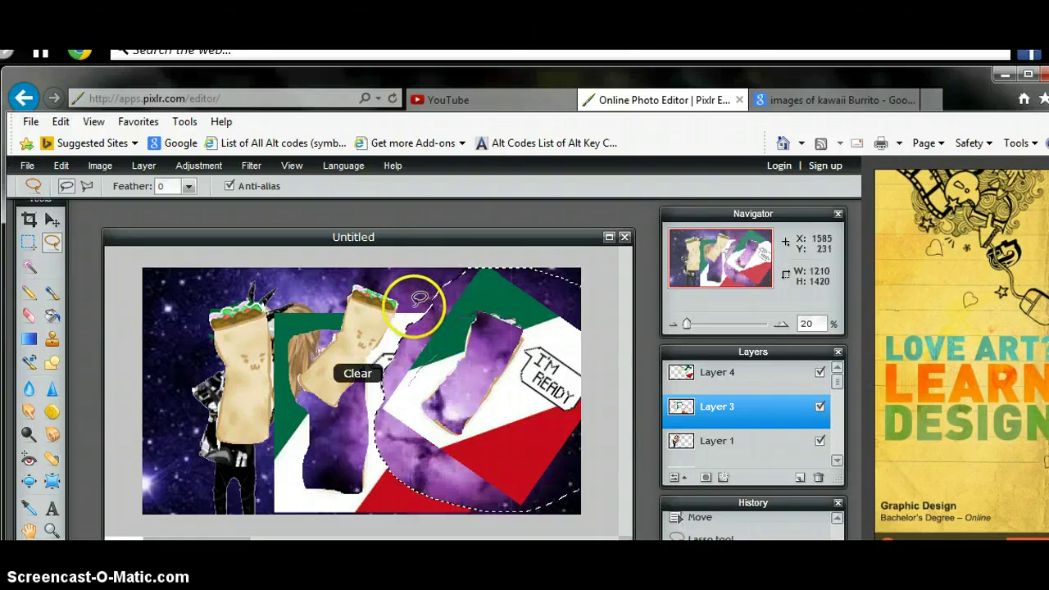
# Step: Try to outline all the leftover background around the tilted burrito, out to the canvas's right edge, with the Lasso tool
pyautogui.click(402, 304)
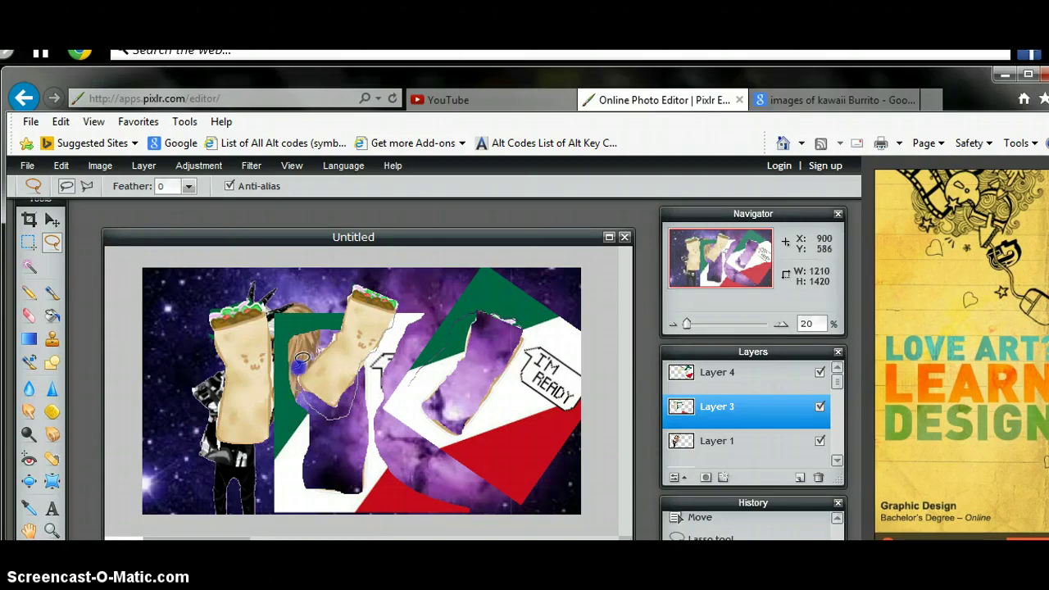
pyautogui.moveTo(298, 367); pyautogui.dragTo(320, 354)
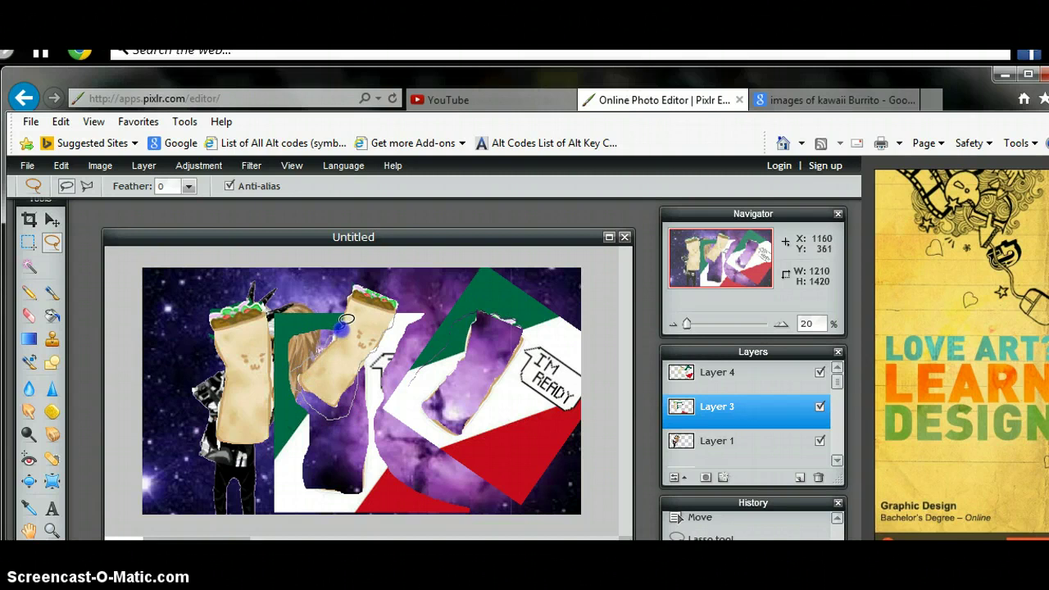
pyautogui.moveTo(351, 305); pyautogui.dragTo(296, 298)
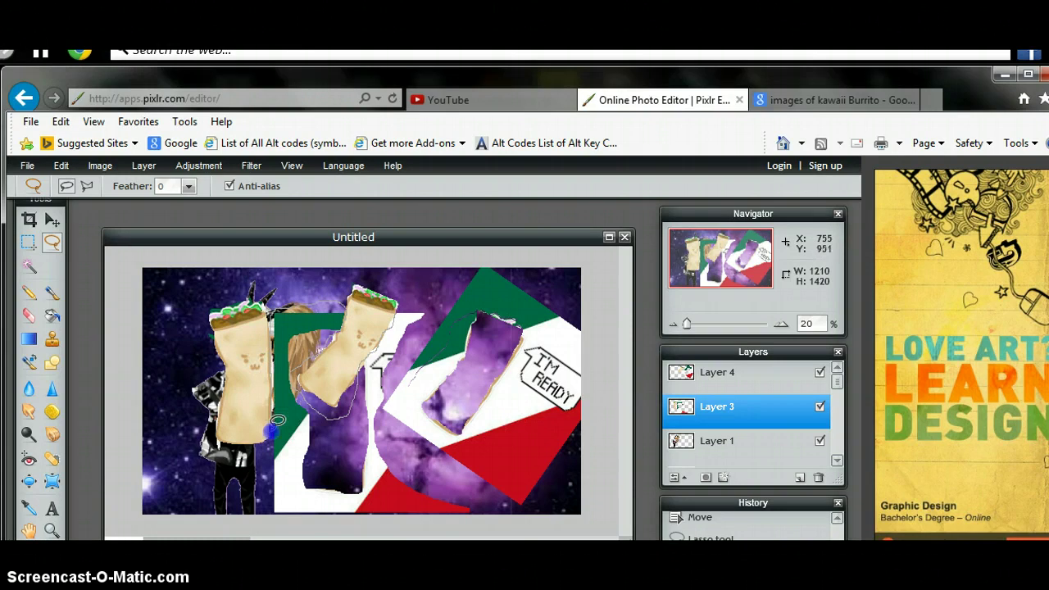
pyautogui.moveTo(277, 421)
pyautogui.mouseDown()
pyautogui.moveTo(280, 514)
pyautogui.moveTo(419, 530)
pyautogui.moveTo(520, 518)
pyautogui.mouseUp()
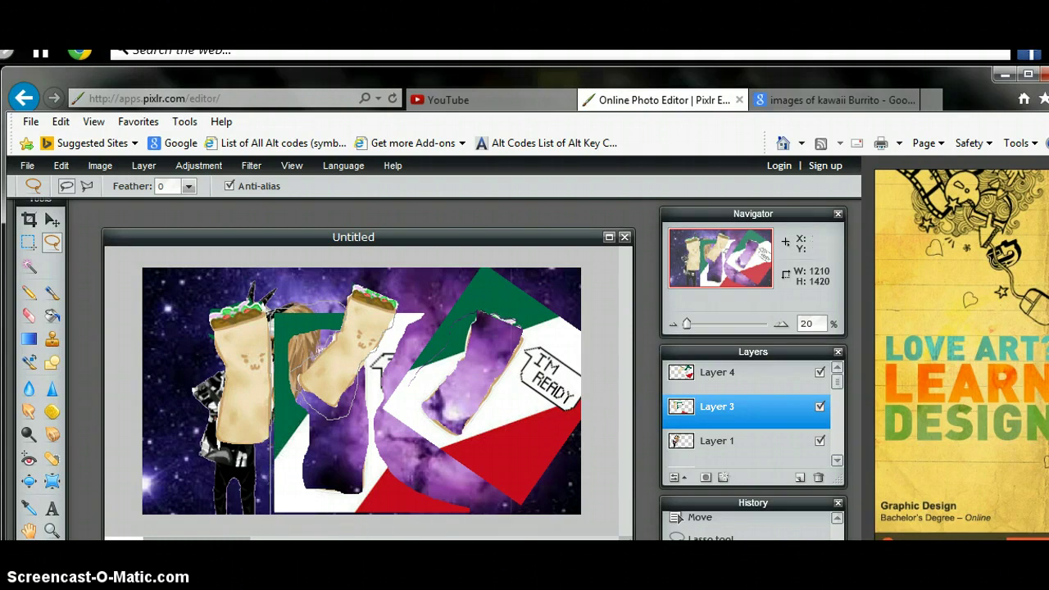
pyautogui.moveTo(519, 518)
pyautogui.mouseDown()
pyautogui.moveTo(568, 460)
pyautogui.moveTo(586, 383)
pyautogui.moveTo(577, 322)
pyautogui.moveTo(536, 283)
pyautogui.mouseUp()
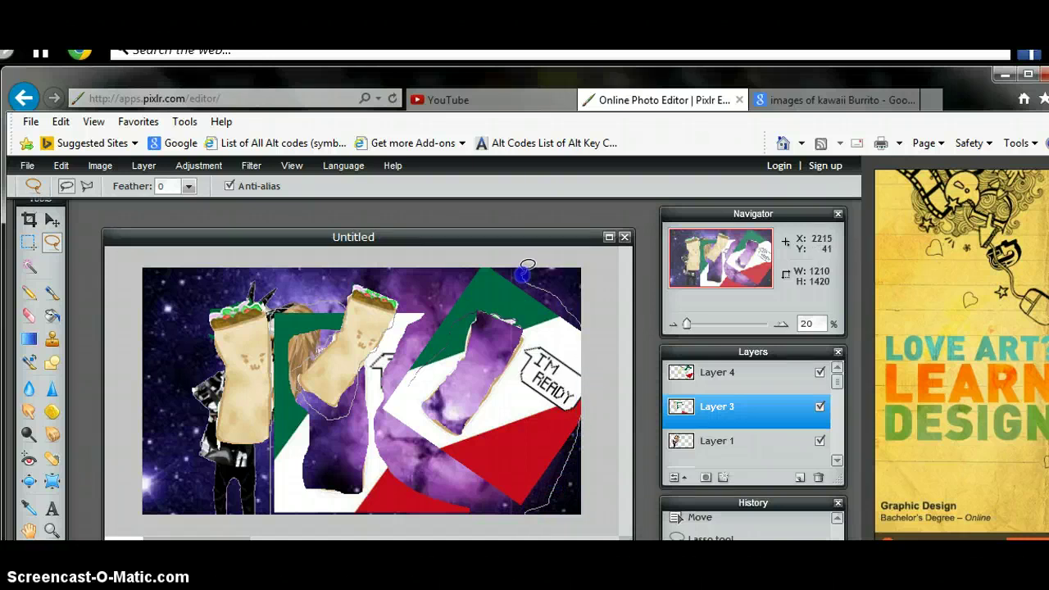
pyautogui.moveTo(513, 261)
pyautogui.mouseDown()
pyautogui.moveTo(488, 258)
pyautogui.moveTo(355, 274)
pyautogui.moveTo(326, 306)
pyautogui.mouseUp()
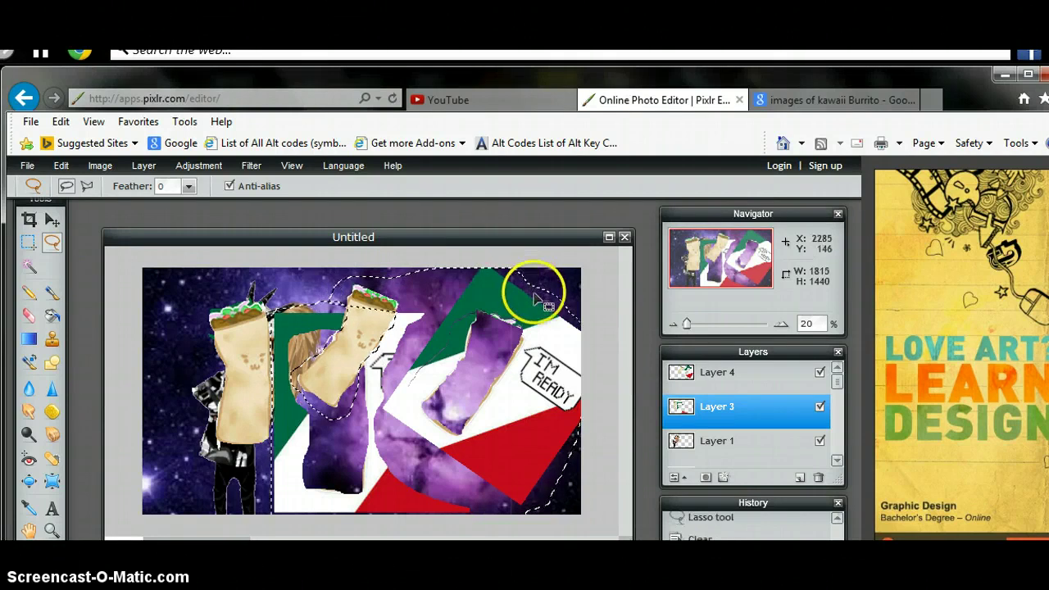
pyautogui.moveTo(471, 310); pyautogui.dragTo(416, 446)
# Step: Lasso all of Layer 3's leftover background around the tilted burrito, following its edges closely, and clear it
pyautogui.click(51, 243)
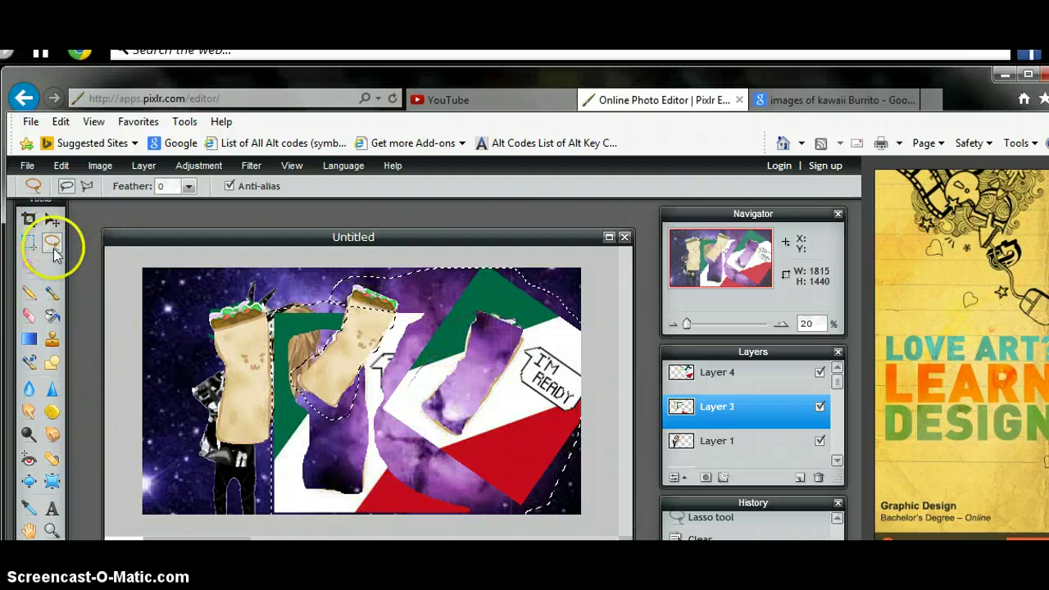
pyautogui.moveTo(358, 307)
pyautogui.mouseDown()
pyautogui.moveTo(301, 293)
pyautogui.moveTo(279, 304)
pyautogui.mouseUp()
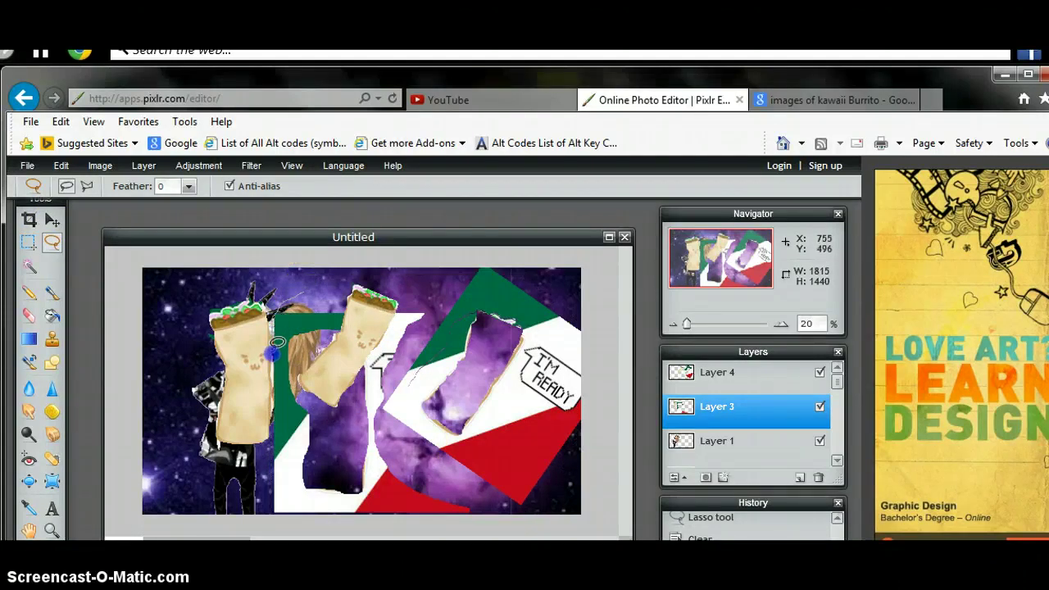
pyautogui.moveTo(277, 343)
pyautogui.mouseDown()
pyautogui.moveTo(271, 515)
pyautogui.moveTo(358, 535)
pyautogui.mouseUp()
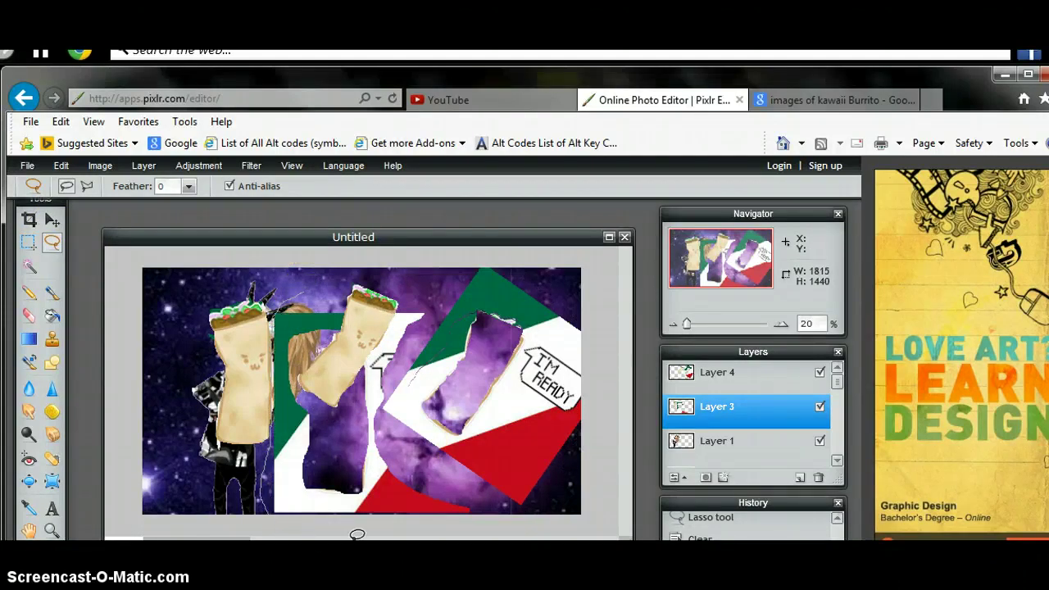
pyautogui.moveTo(471, 529)
pyautogui.mouseDown()
pyautogui.moveTo(406, 457)
pyautogui.moveTo(381, 417)
pyautogui.moveTo(427, 321)
pyautogui.moveTo(432, 304)
pyautogui.moveTo(392, 282)
pyautogui.mouseUp()
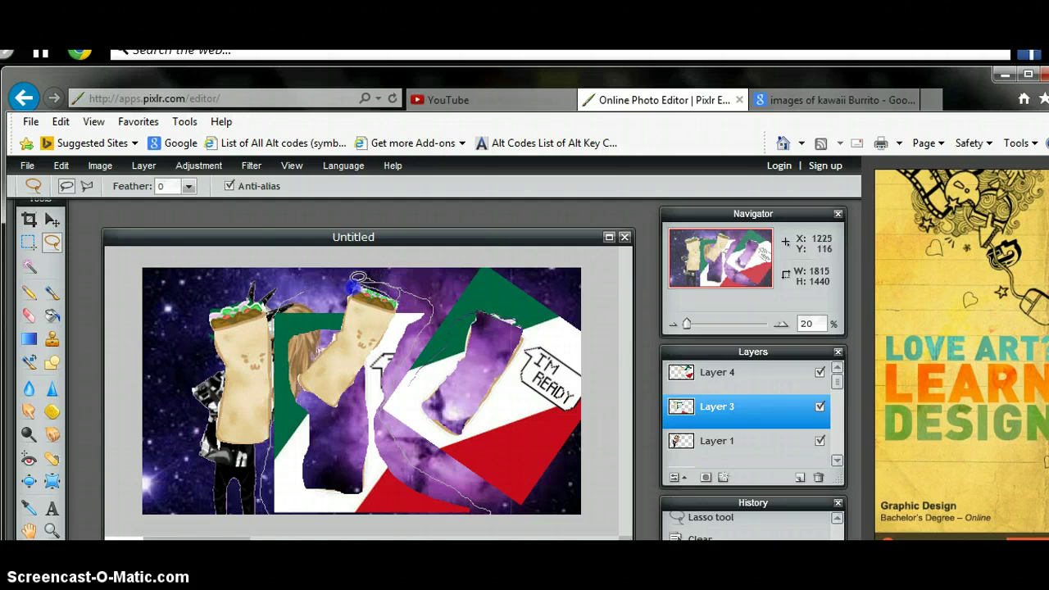
pyautogui.moveTo(348, 301); pyautogui.dragTo(303, 366)
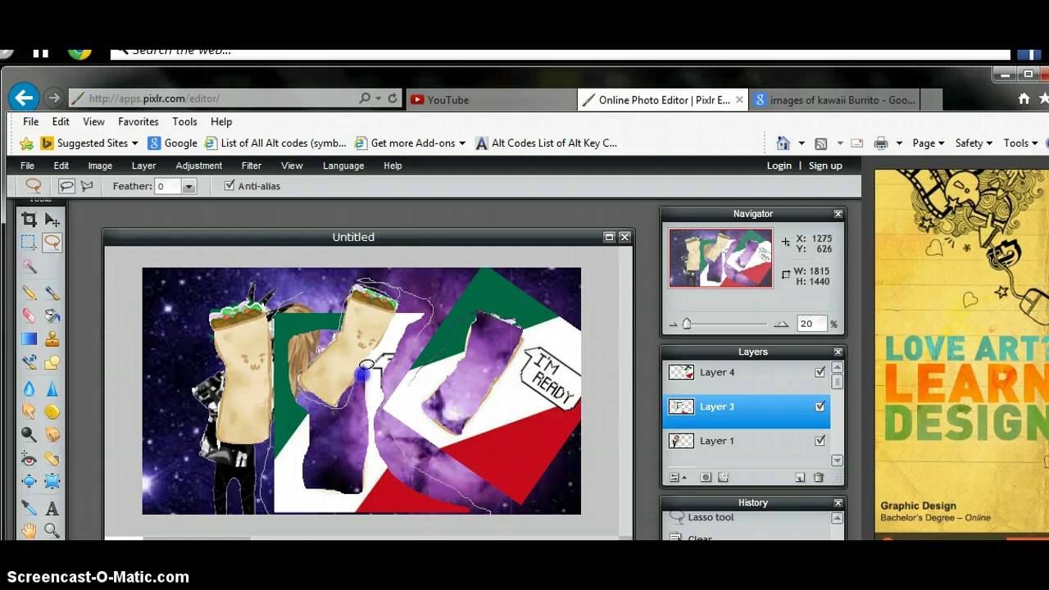
pyautogui.moveTo(366, 366)
pyautogui.mouseDown()
pyautogui.moveTo(411, 283)
pyautogui.moveTo(389, 266)
pyautogui.moveTo(356, 267)
pyautogui.mouseUp()
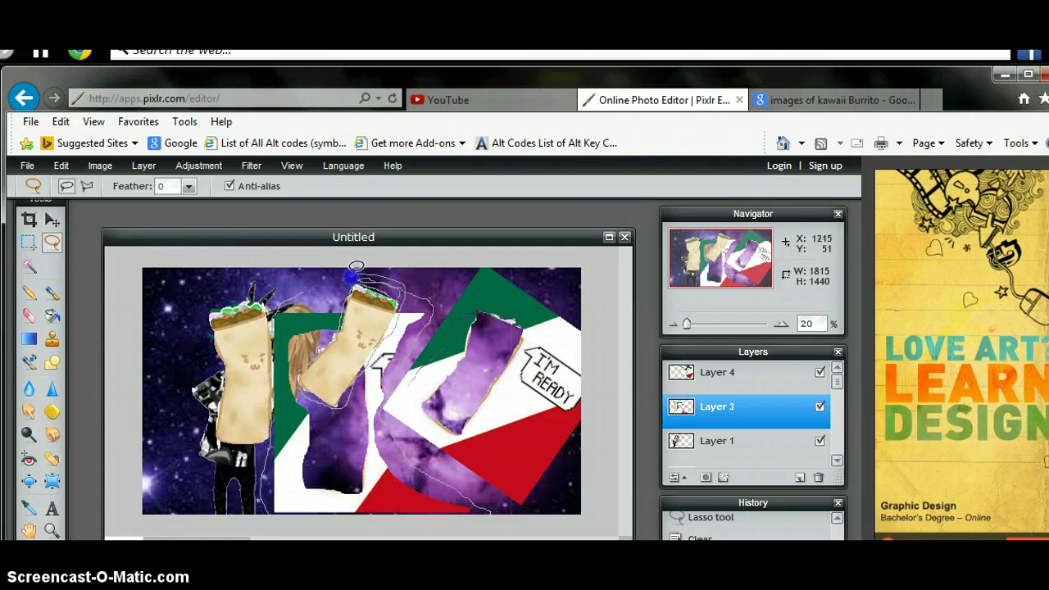
pyautogui.moveTo(305, 292); pyautogui.dragTo(304, 294)
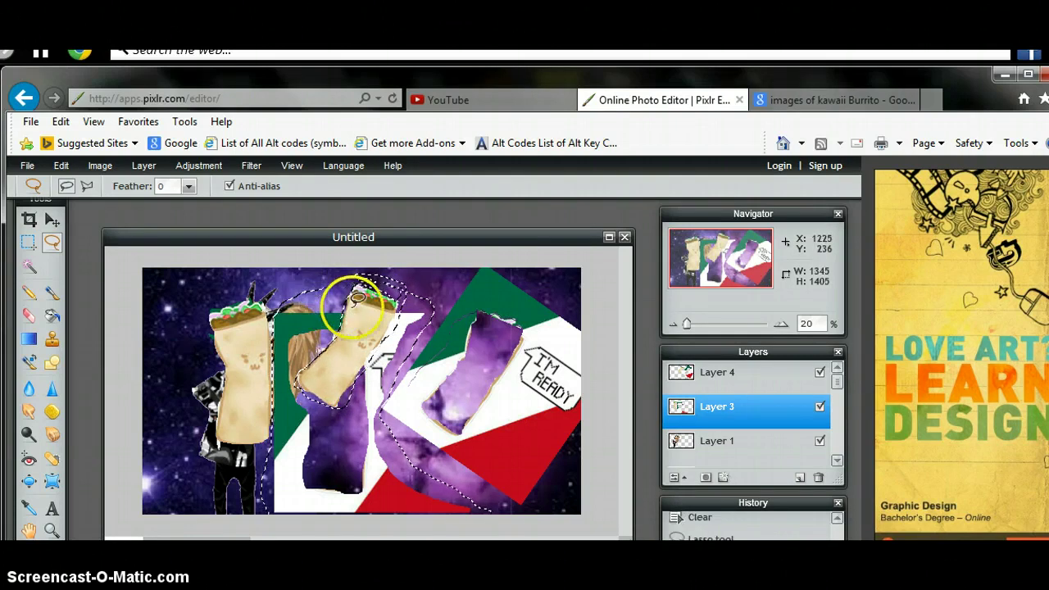
pyautogui.press('Delete')
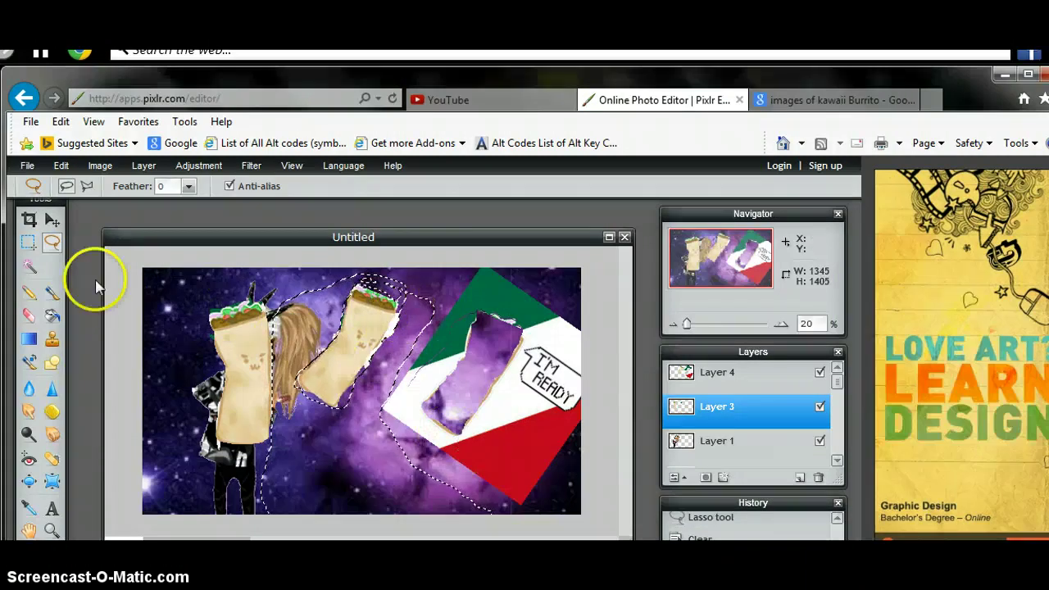
# Step: Lasso the thin strip of leftover background along the tilted burrito's outer edge and clear it from Layer 3
pyautogui.click(52, 244)
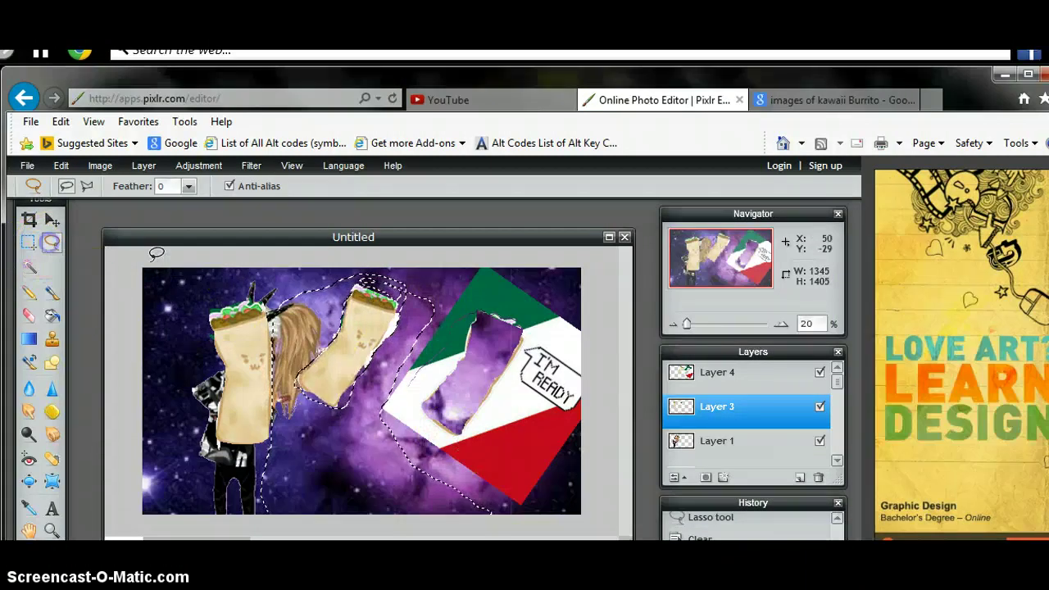
pyautogui.click(407, 288)
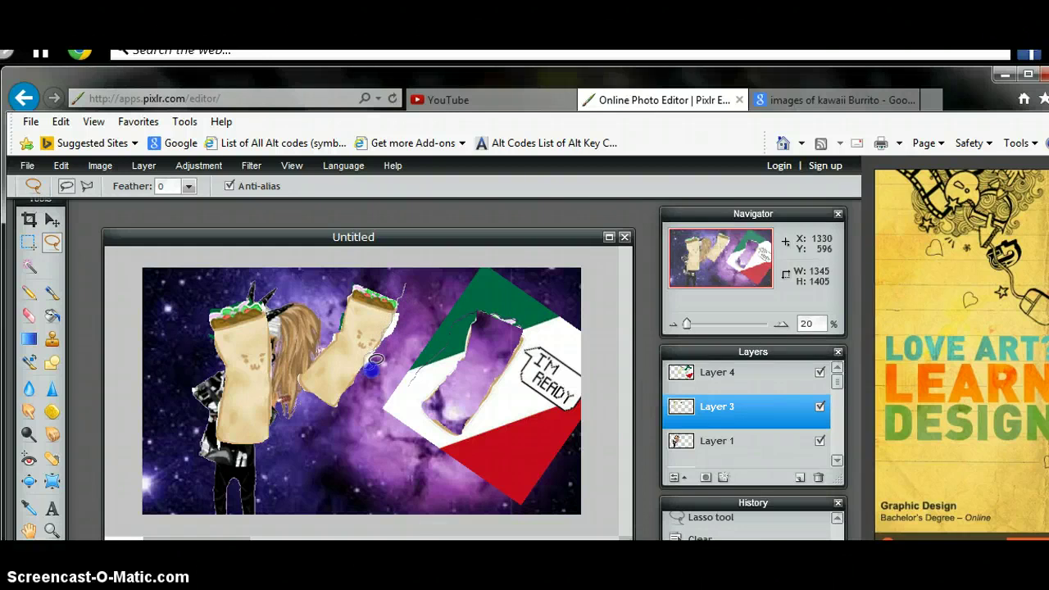
pyautogui.moveTo(409, 277); pyautogui.dragTo(409, 283)
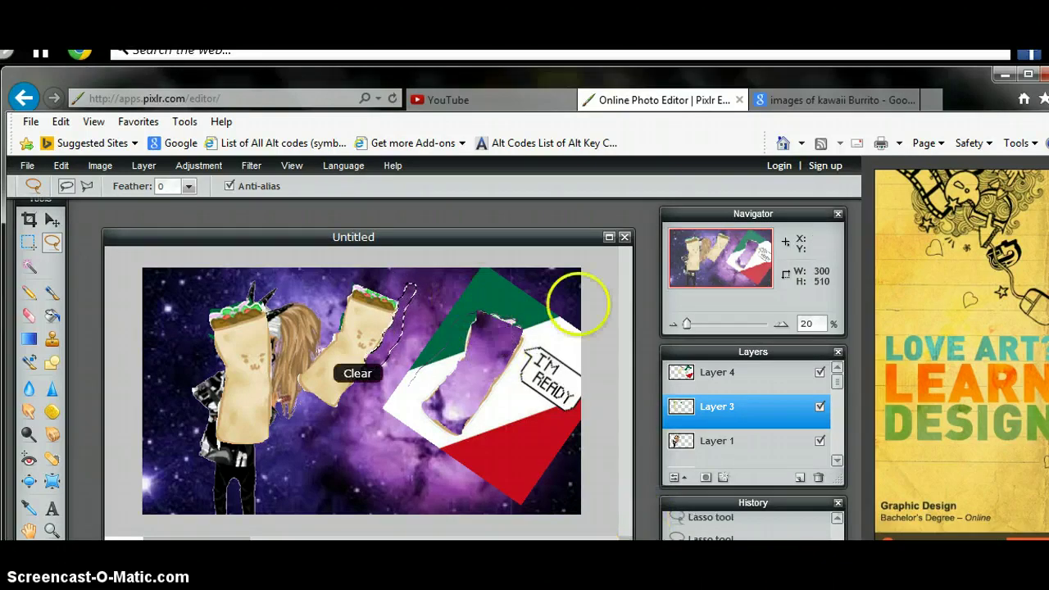
# Step: Try moving Layer 4 below Layer 3 in the layer stack
pyautogui.click(704, 373)
pyautogui.moveTo(704, 373); pyautogui.dragTo(703, 410)
pyautogui.press('Delete')
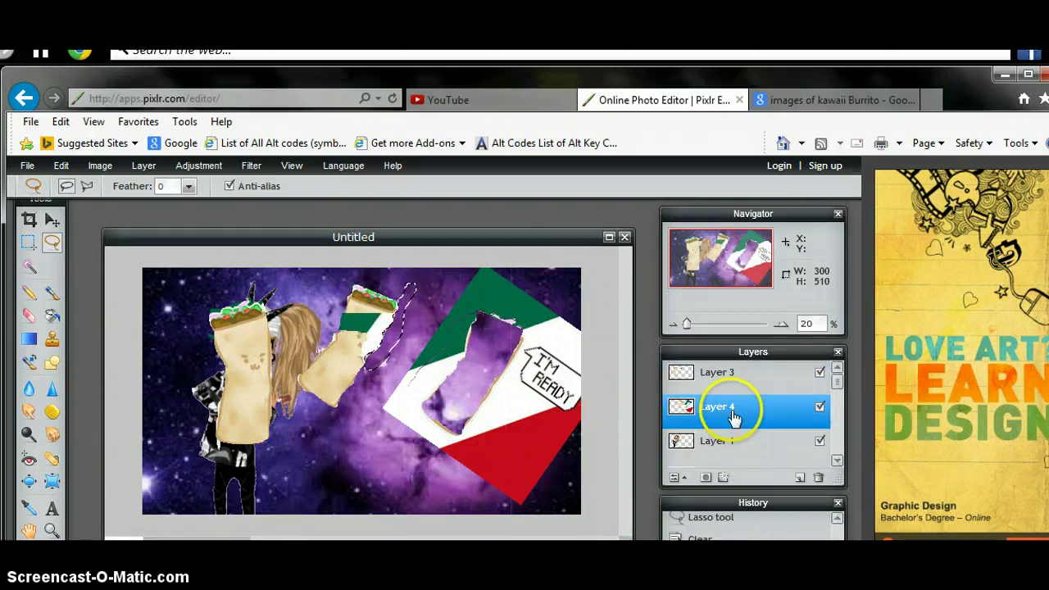
pyautogui.click(730, 379)
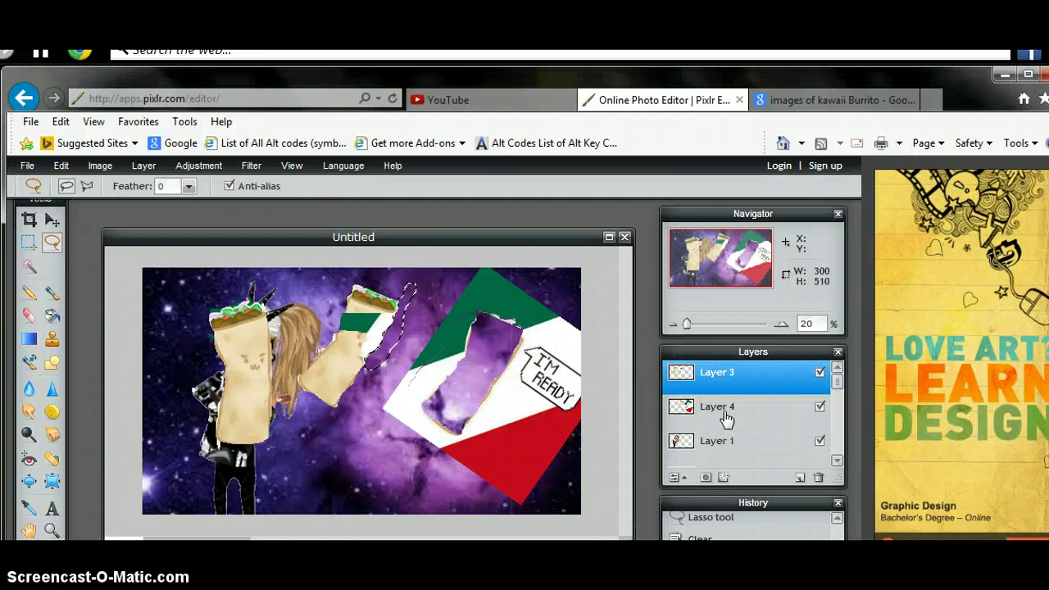
pyautogui.click(733, 416)
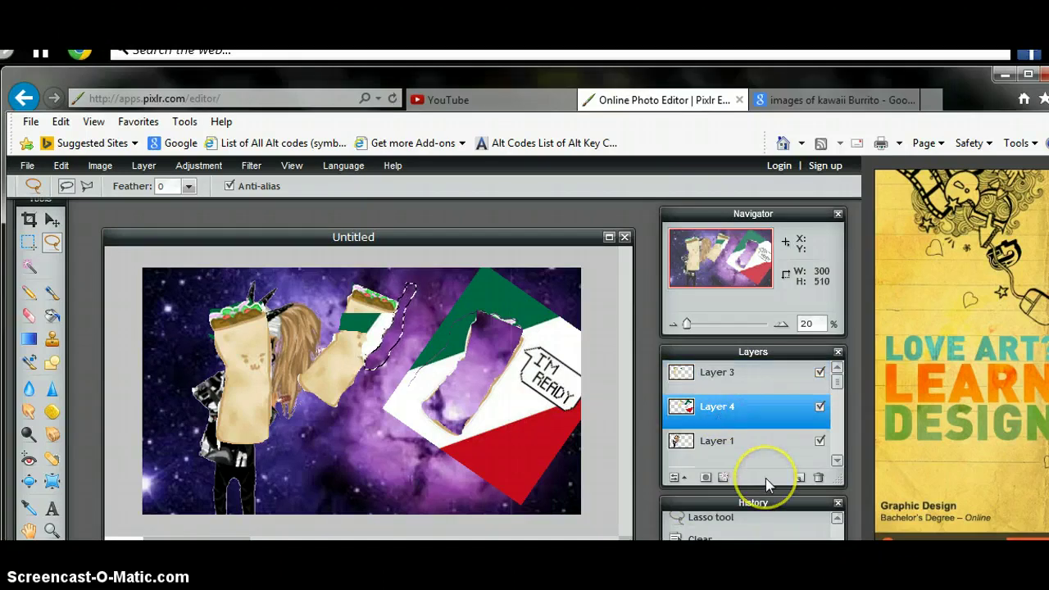
pyautogui.click(734, 373)
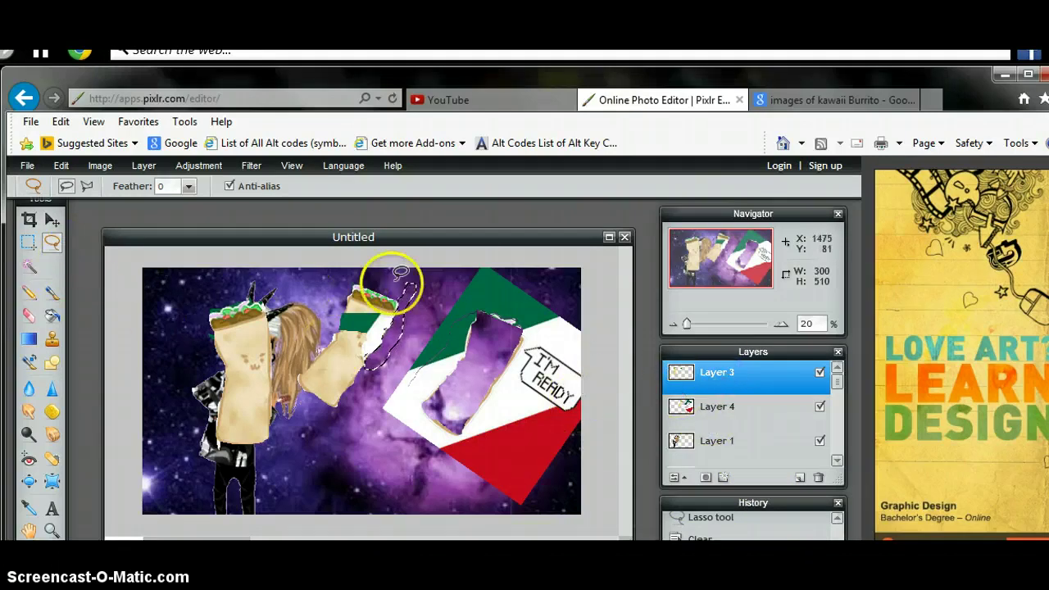
# Step: Lasso around the tilted flag picture at the canvas's right edge and move Layer 4 back above Layer 3
pyautogui.click(468, 259)
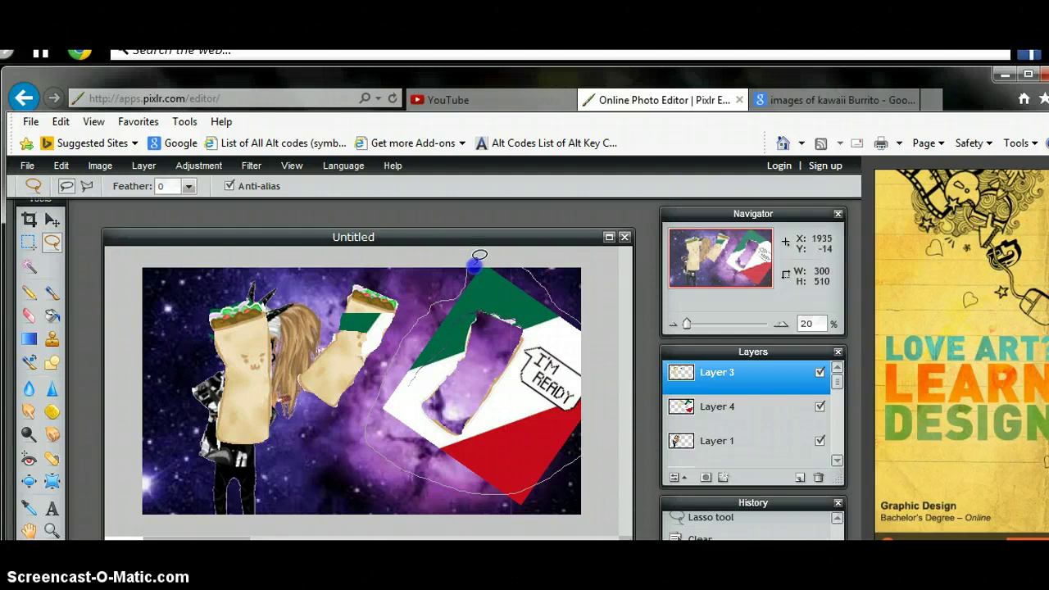
pyautogui.moveTo(472, 269); pyautogui.dragTo(471, 270)
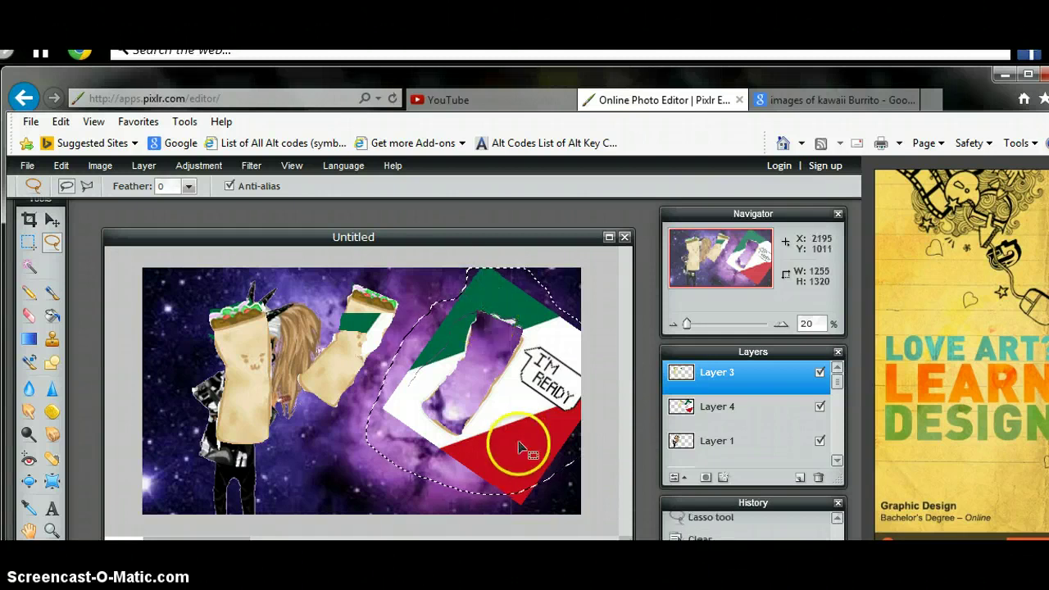
pyautogui.moveTo(747, 414); pyautogui.dragTo(742, 380)
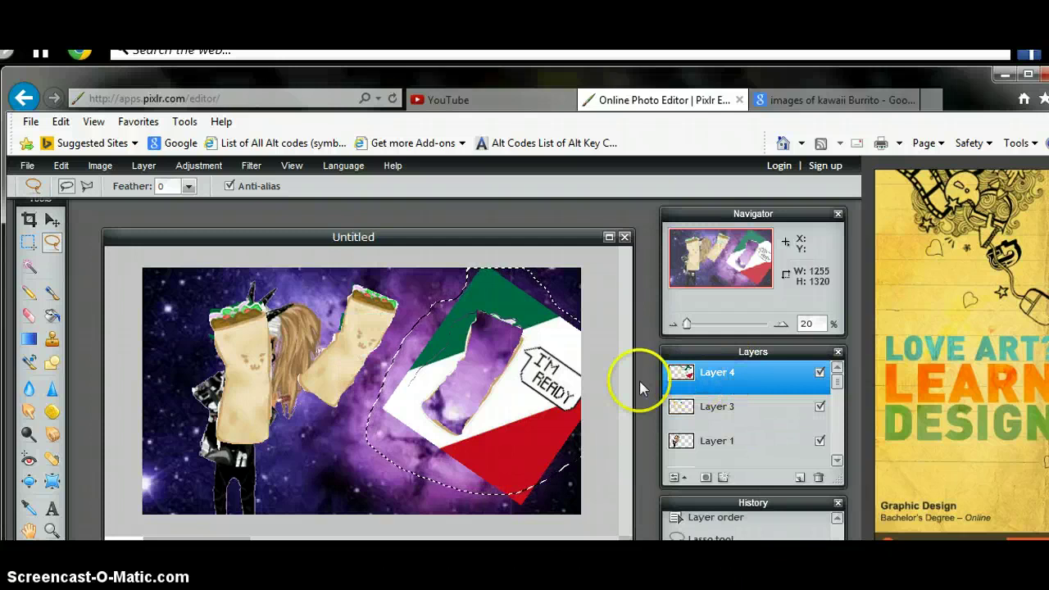
# Step: Clear the outlined flag background from Layer 4, shift the selection down over the remaining red corner and clear that too
pyautogui.click(710, 415)
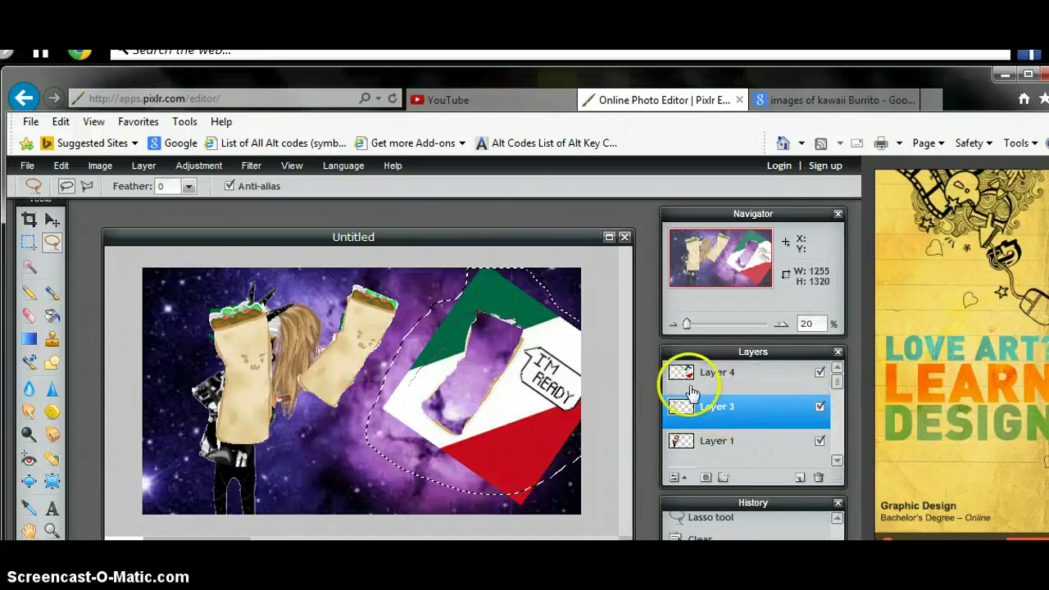
pyautogui.click(720, 375)
pyautogui.press('Delete')
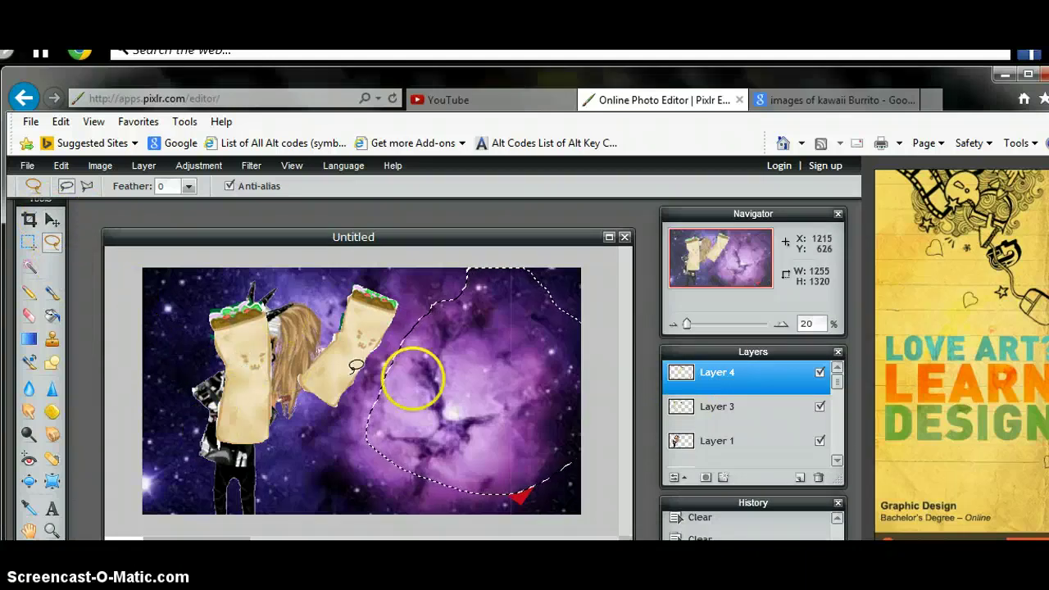
pyautogui.moveTo(483, 376); pyautogui.dragTo(483, 408)
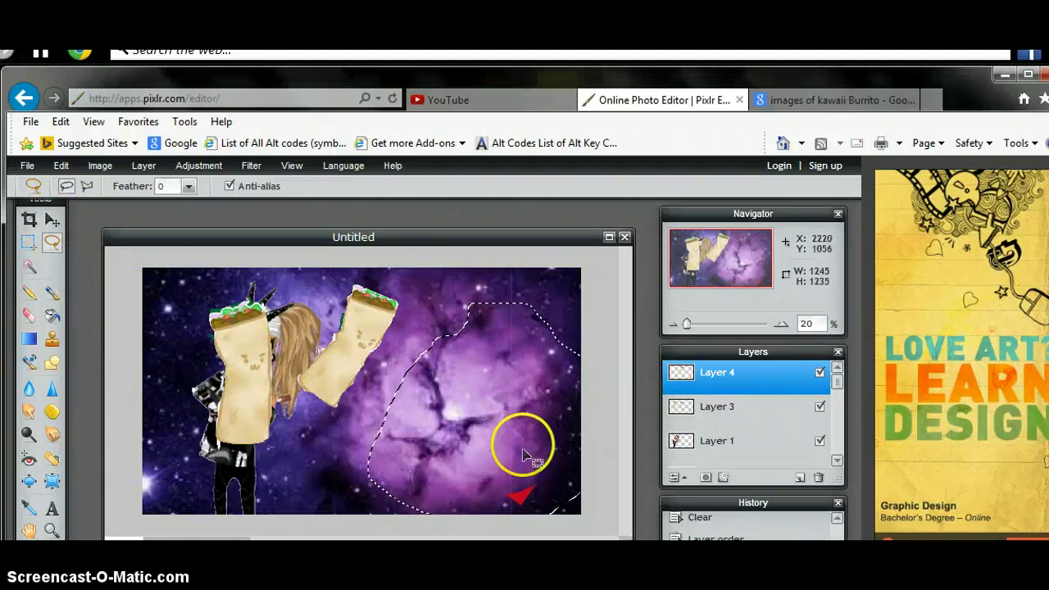
pyautogui.press('Delete')
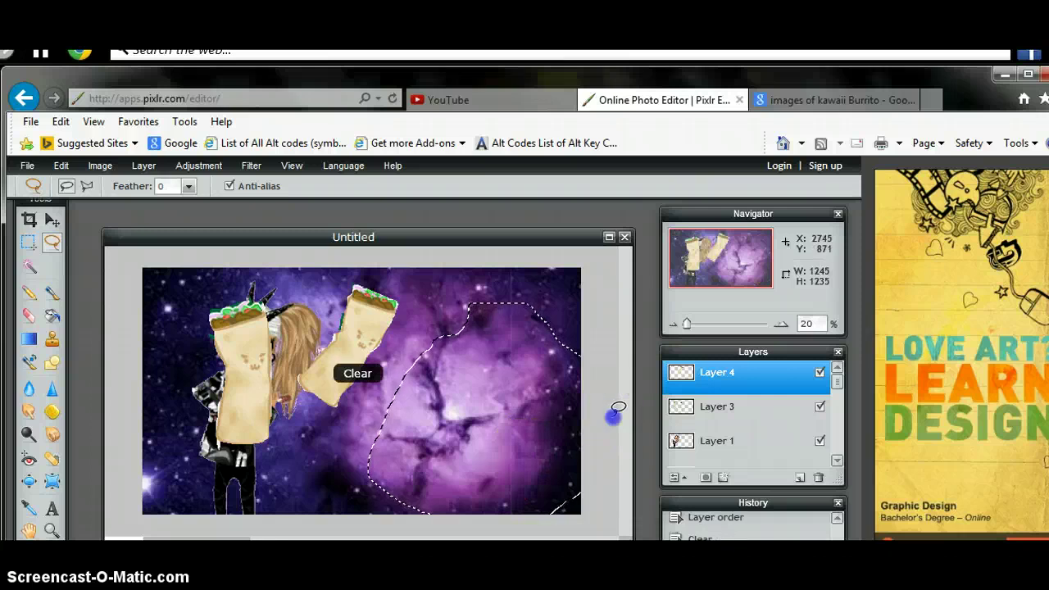
# Step: Free transform Layer 4's tilted burrito, enlarging it and moving it to the canvas's lower middle, and apply the changes
pyautogui.click(52, 220)
pyautogui.click(27, 267)
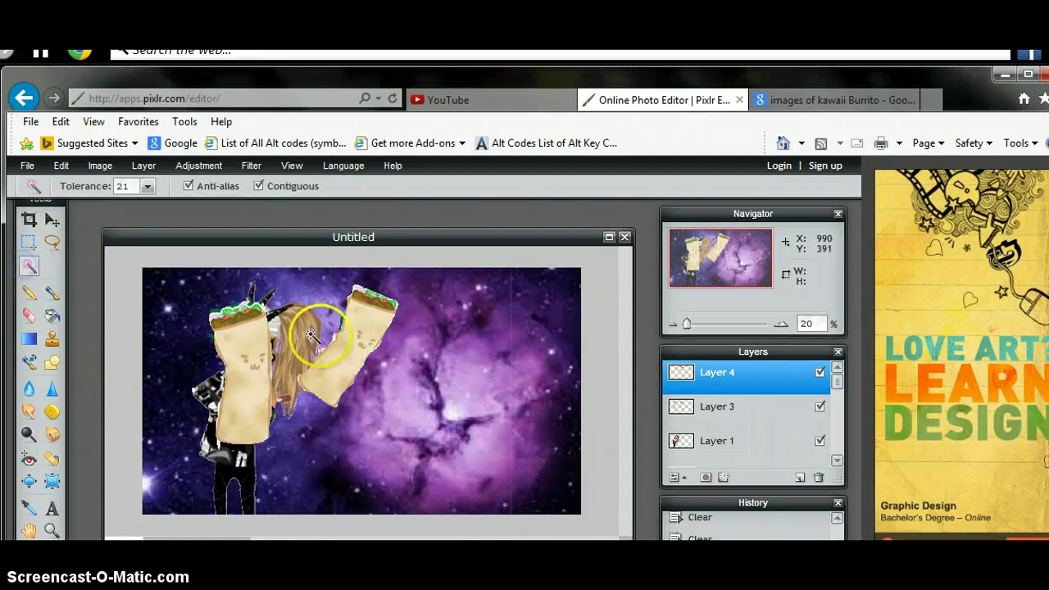
pyautogui.rightClick(357, 343)
pyautogui.click(421, 437)
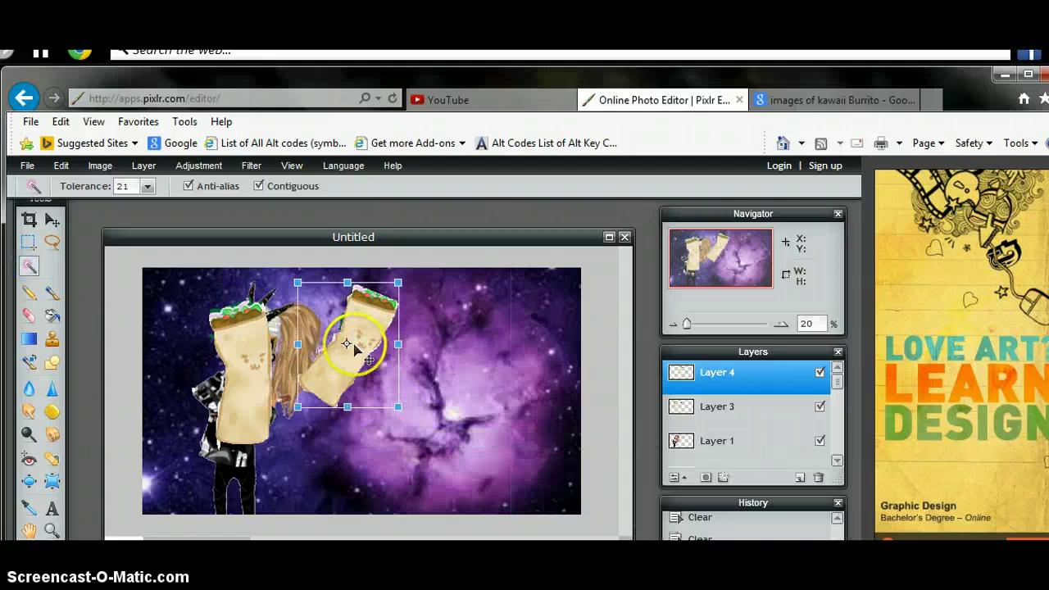
pyautogui.moveTo(356, 346); pyautogui.dragTo(528, 434)
pyautogui.moveTo(457, 342); pyautogui.dragTo(455, 311)
pyautogui.moveTo(469, 402); pyautogui.dragTo(408, 420)
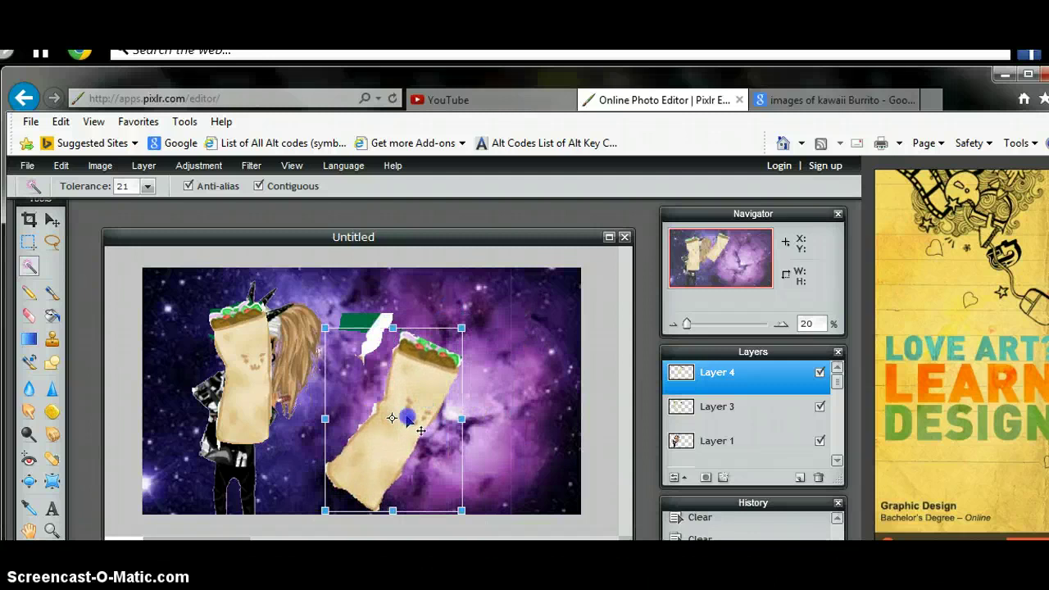
pyautogui.click(250, 374)
pyautogui.click(376, 395)
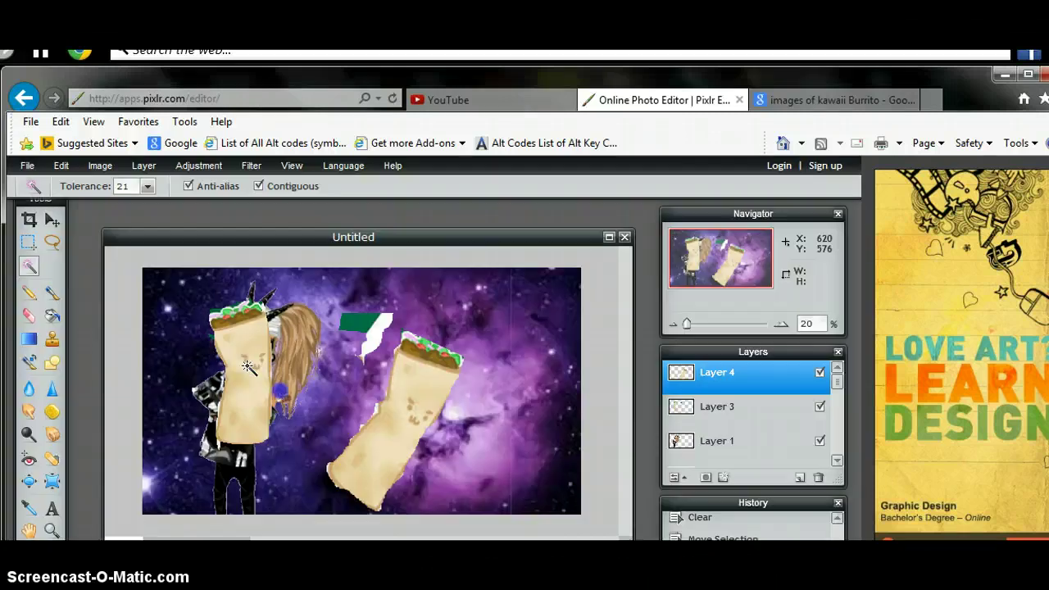
pyautogui.rightClick(248, 386)
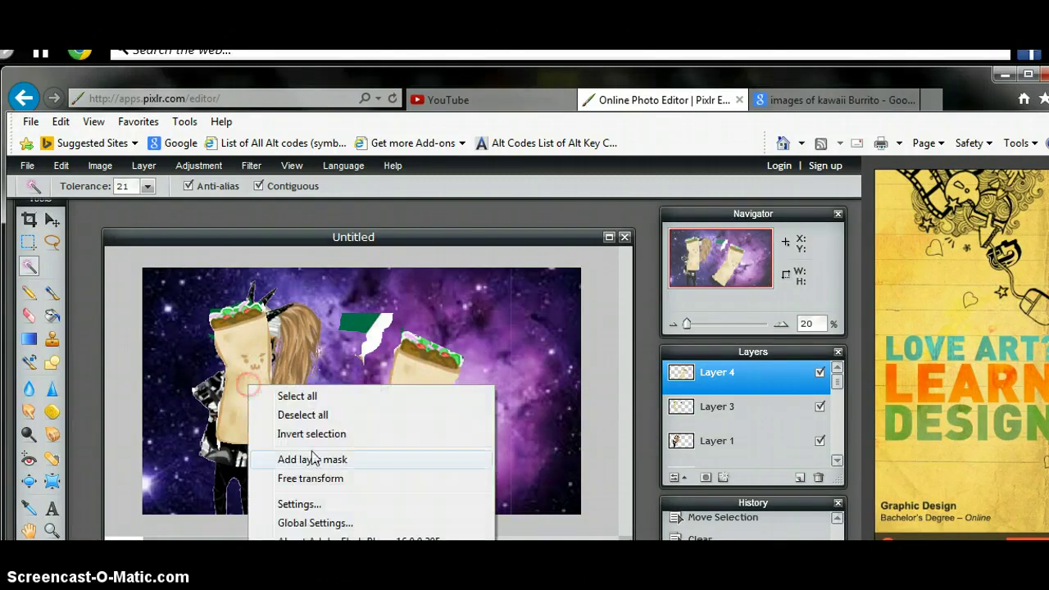
pyautogui.click(325, 477)
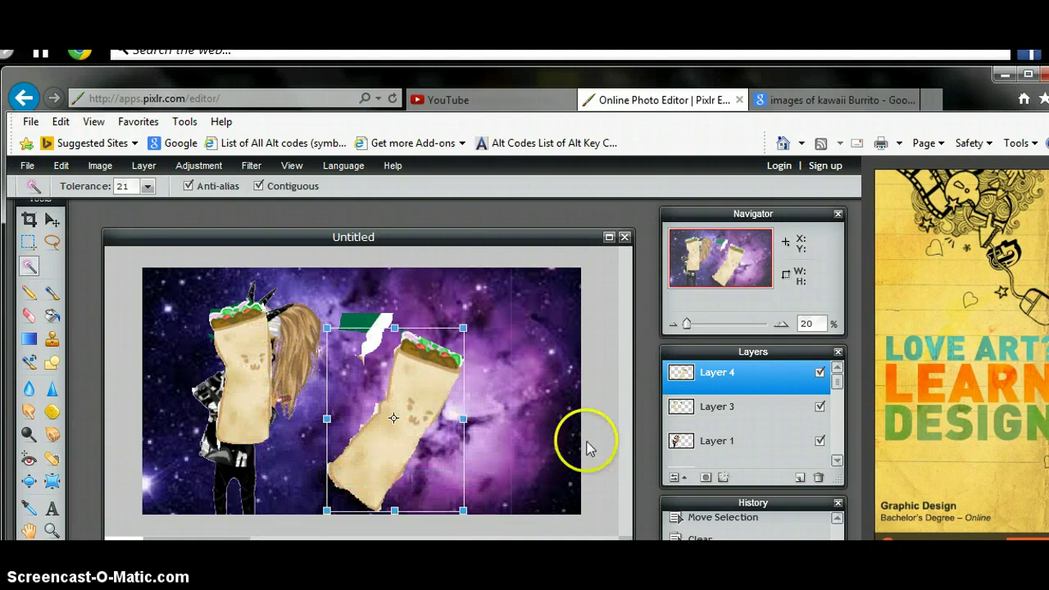
pyautogui.click(716, 408)
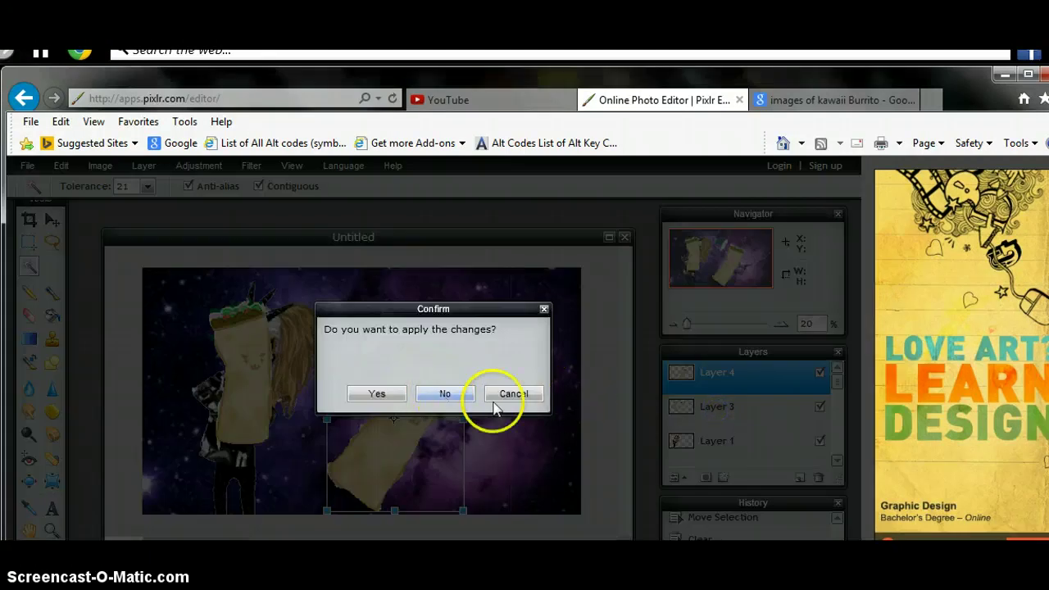
pyautogui.click(497, 399)
pyautogui.click(756, 418)
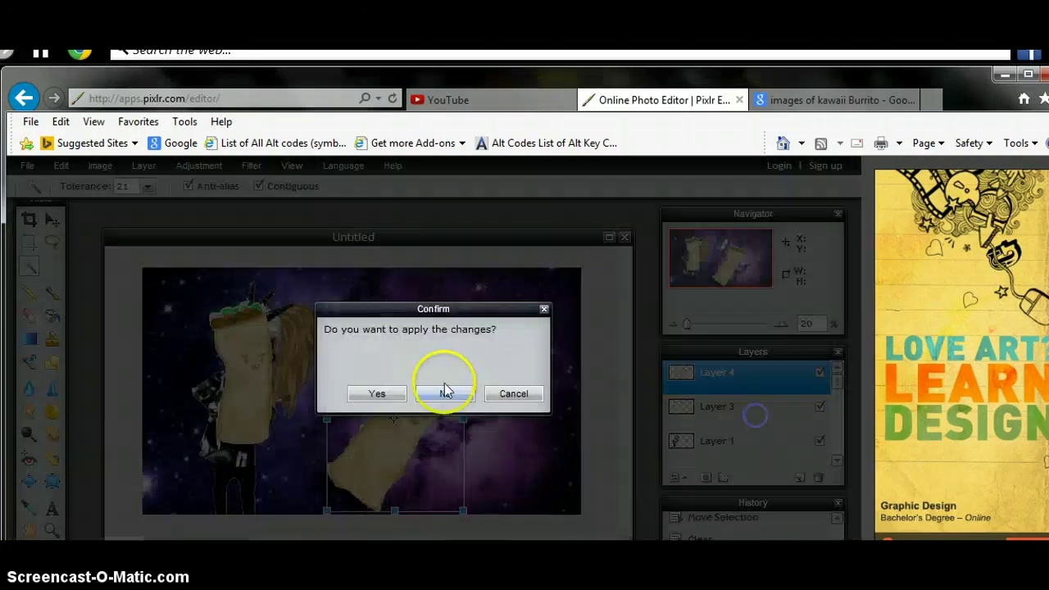
pyautogui.click(494, 397)
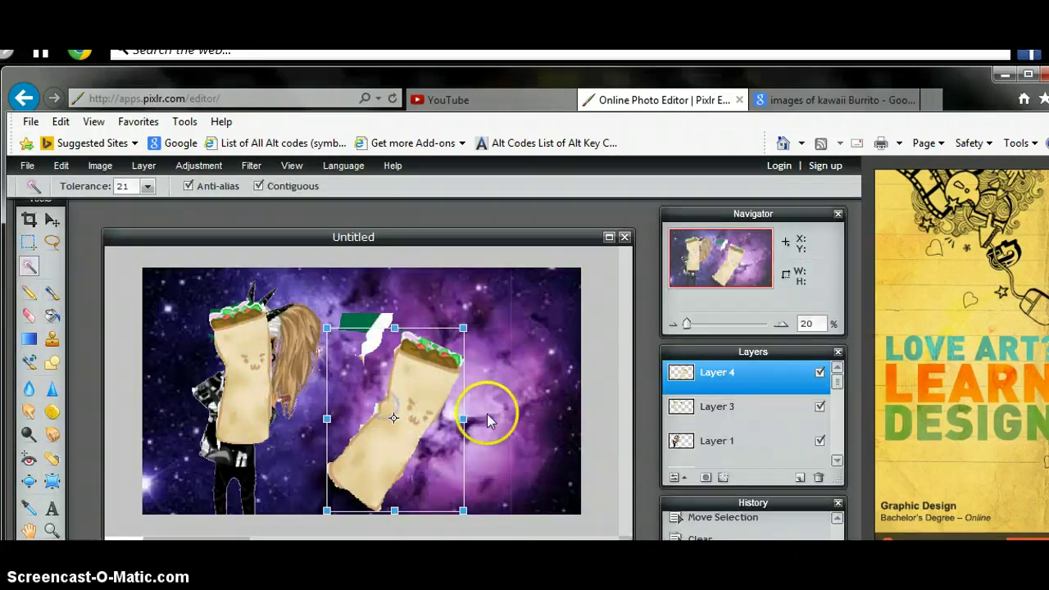
pyautogui.click(711, 415)
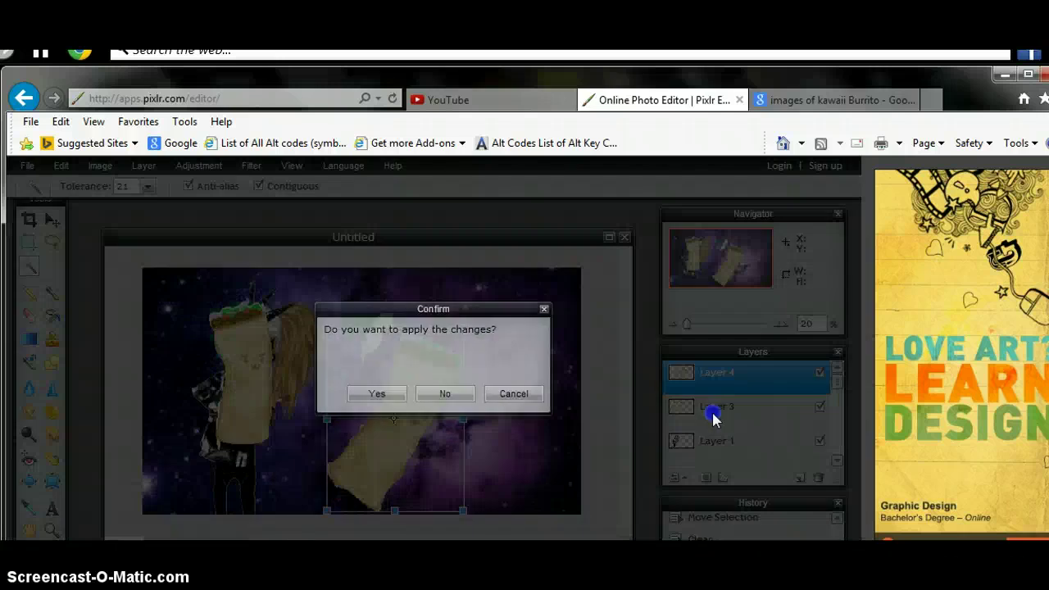
pyautogui.click(377, 394)
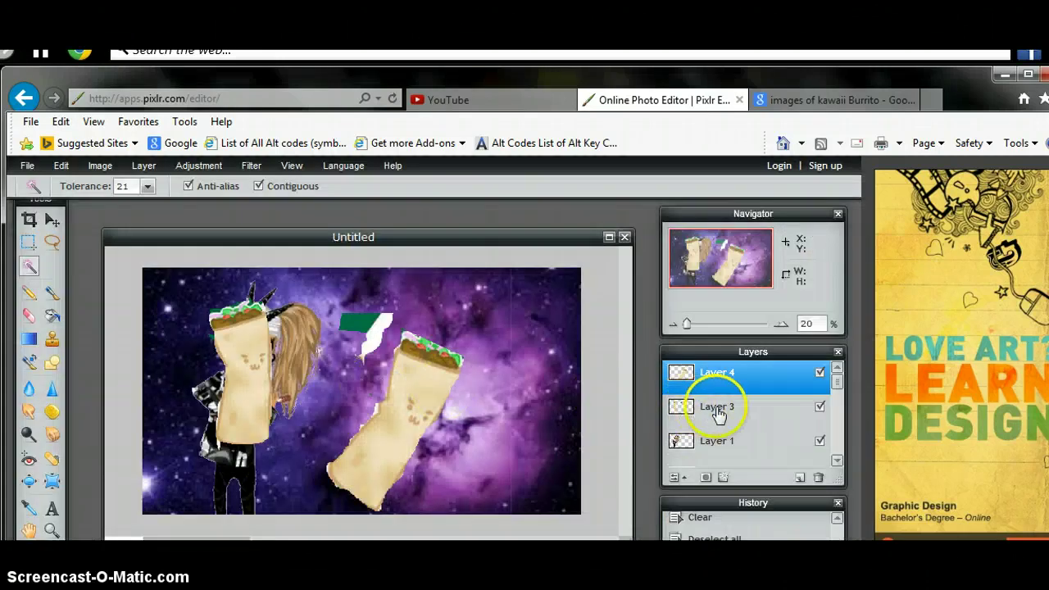
# Step: Move Layer 3 down the layer stack, behind the character and directly above the space background on Layer 2
pyautogui.click(718, 415)
pyautogui.press('Delete')
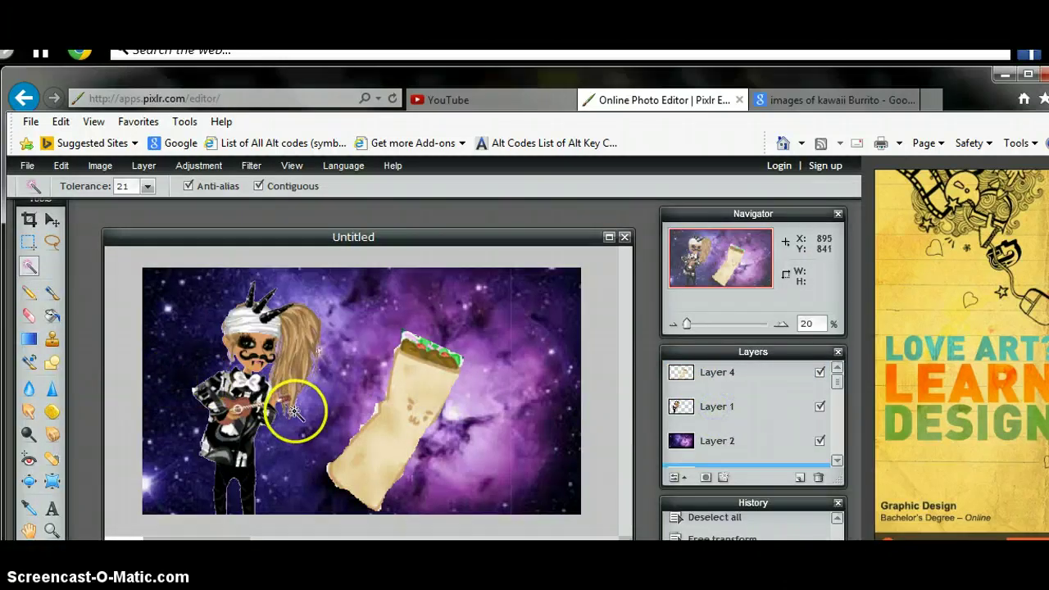
pyautogui.moveTo(838, 389); pyautogui.dragTo(838, 451)
pyautogui.moveTo(767, 415); pyautogui.dragTo(769, 375)
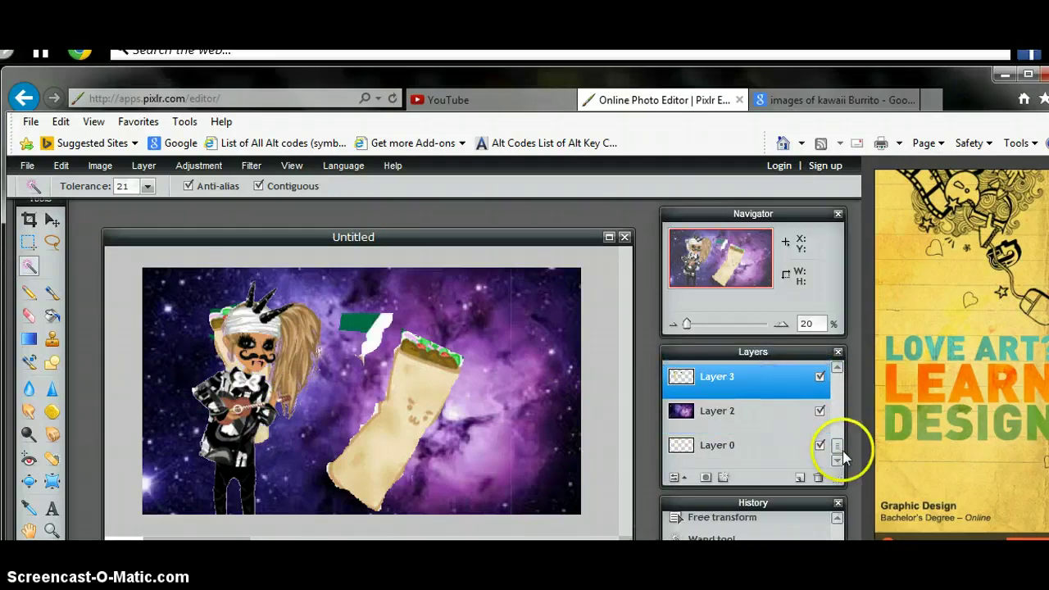
# Step: Move Layer 3 back above the character's layer, free transform its burrito to the canvas's upper right, tilted counterclockwise, and apply the changes
pyautogui.moveTo(844, 456); pyautogui.dragTo(839, 399)
pyautogui.moveTo(750, 421); pyautogui.dragTo(751, 373)
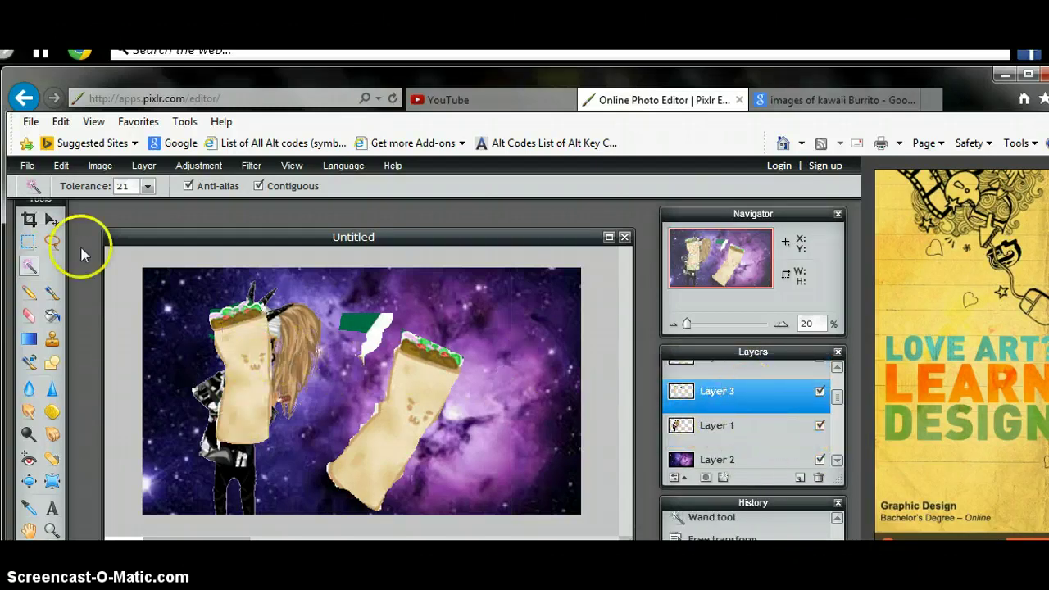
pyautogui.rightClick(243, 343)
pyautogui.click(310, 438)
pyautogui.moveTo(246, 377); pyautogui.dragTo(486, 421)
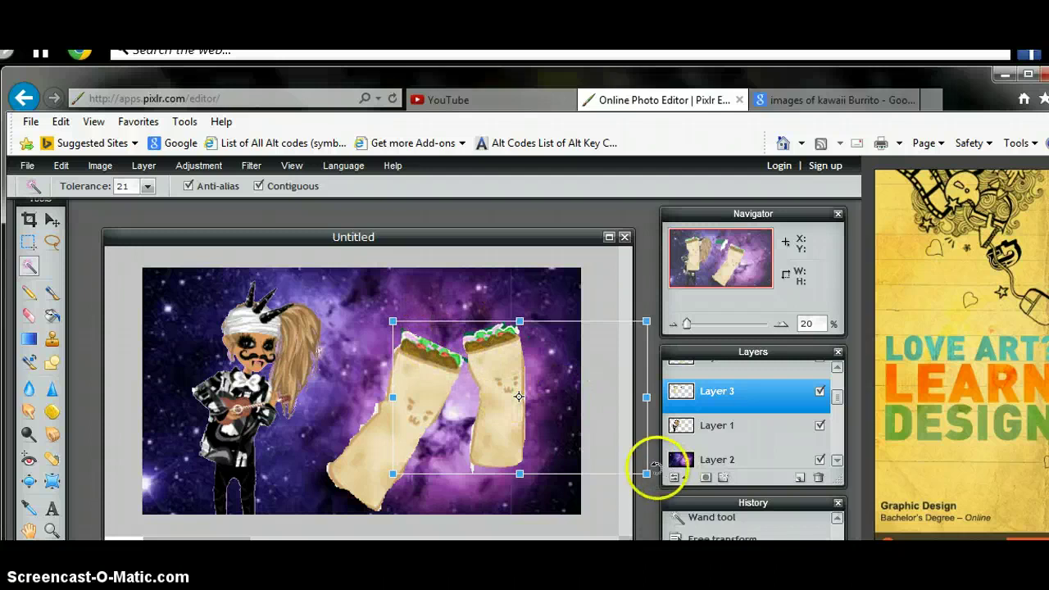
pyautogui.moveTo(648, 467); pyautogui.dragTo(661, 432)
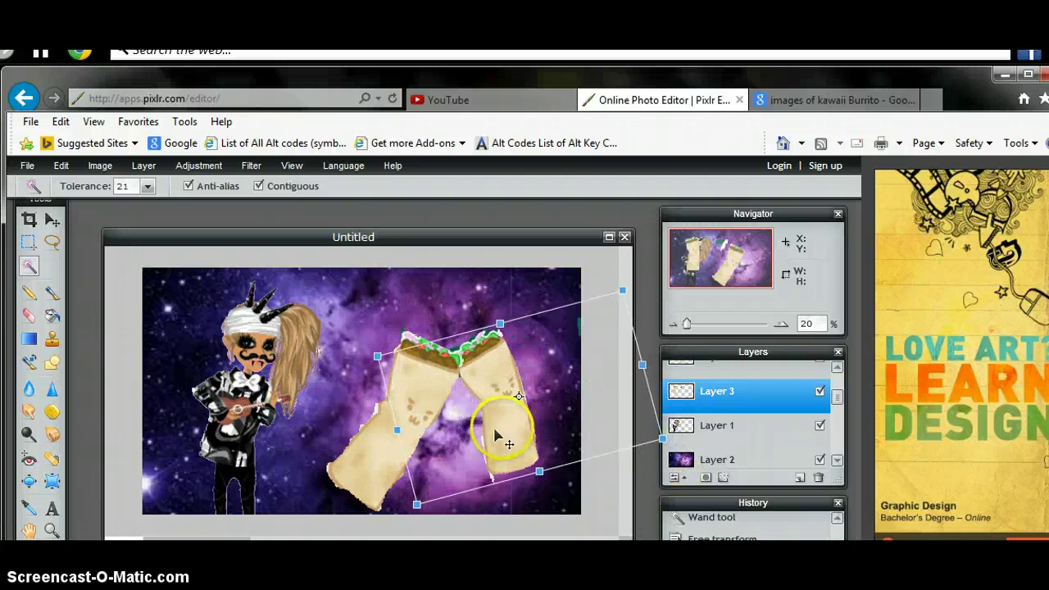
pyautogui.moveTo(500, 426); pyautogui.dragTo(522, 395)
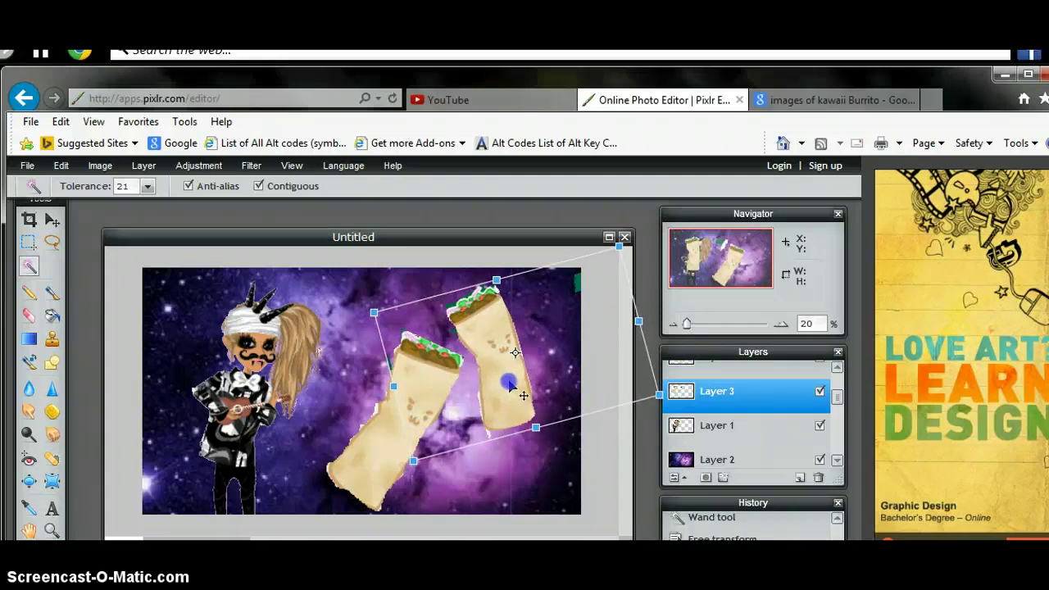
pyautogui.click(641, 497)
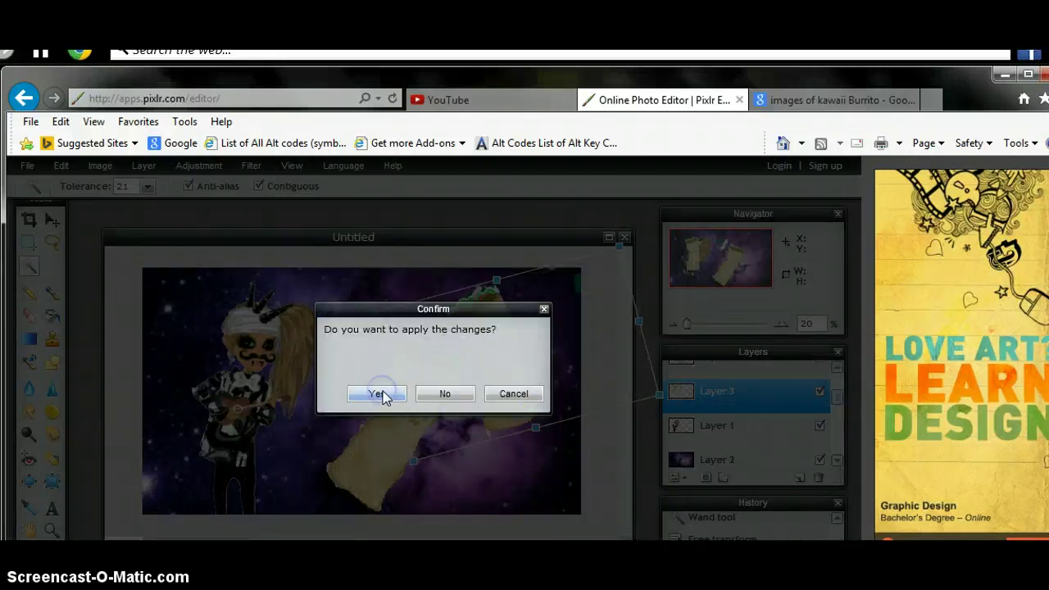
pyautogui.click(377, 395)
# Step: Save the image to the Editing Photos library as a JPEG named ytb with quality 100
pyautogui.click(27, 165)
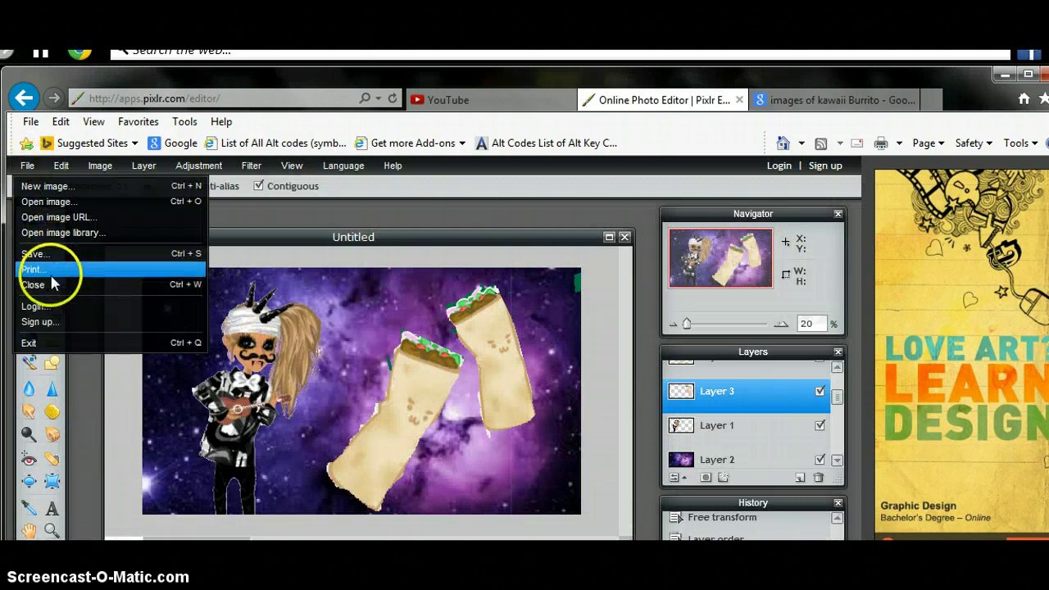
pyautogui.click(36, 253)
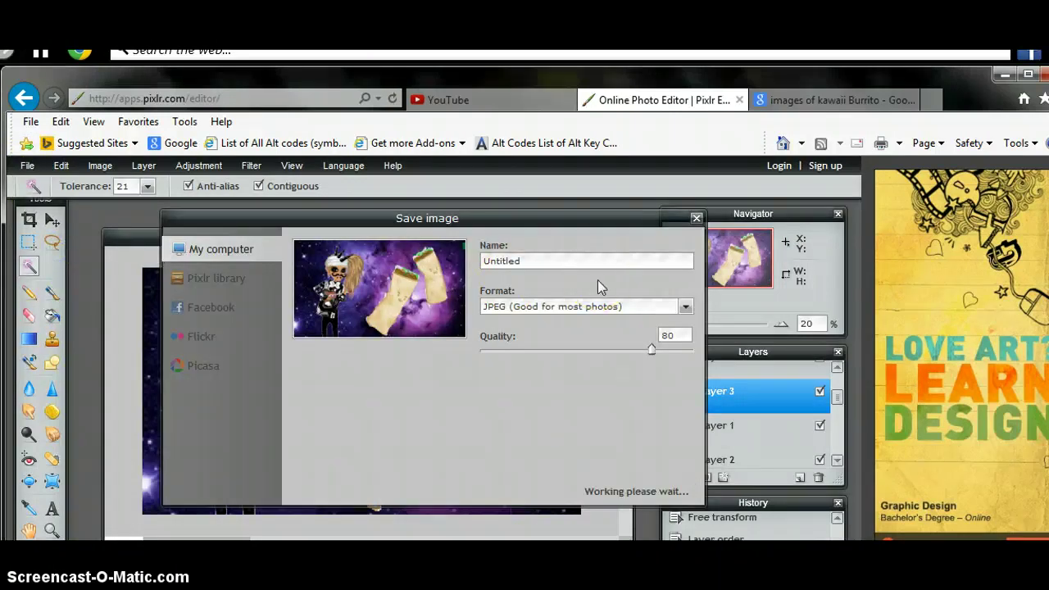
pyautogui.doubleClick(543, 261)
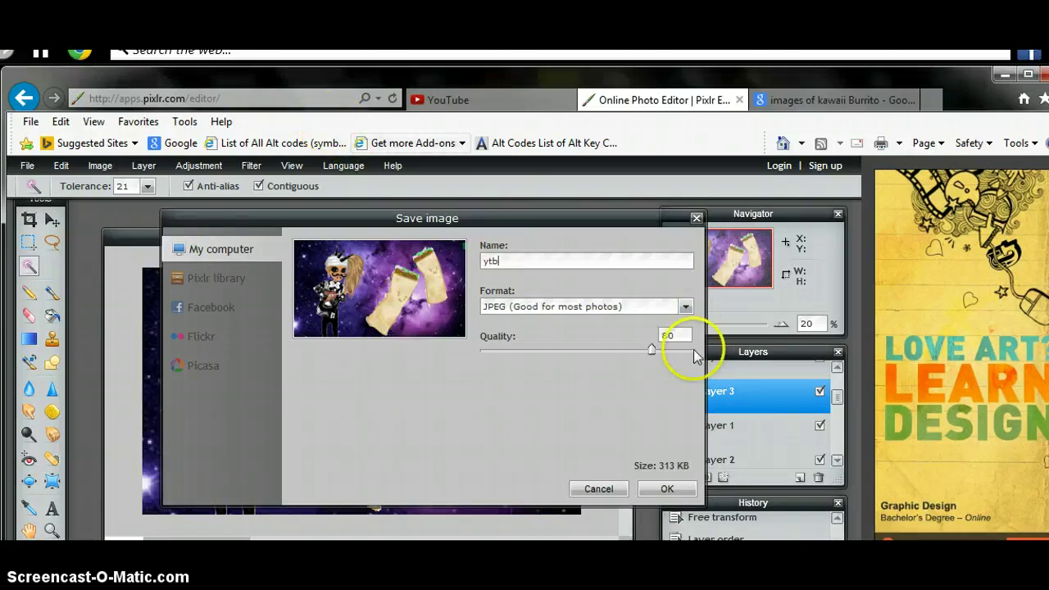
pyautogui.moveTo(702, 352); pyautogui.dragTo(736, 354)
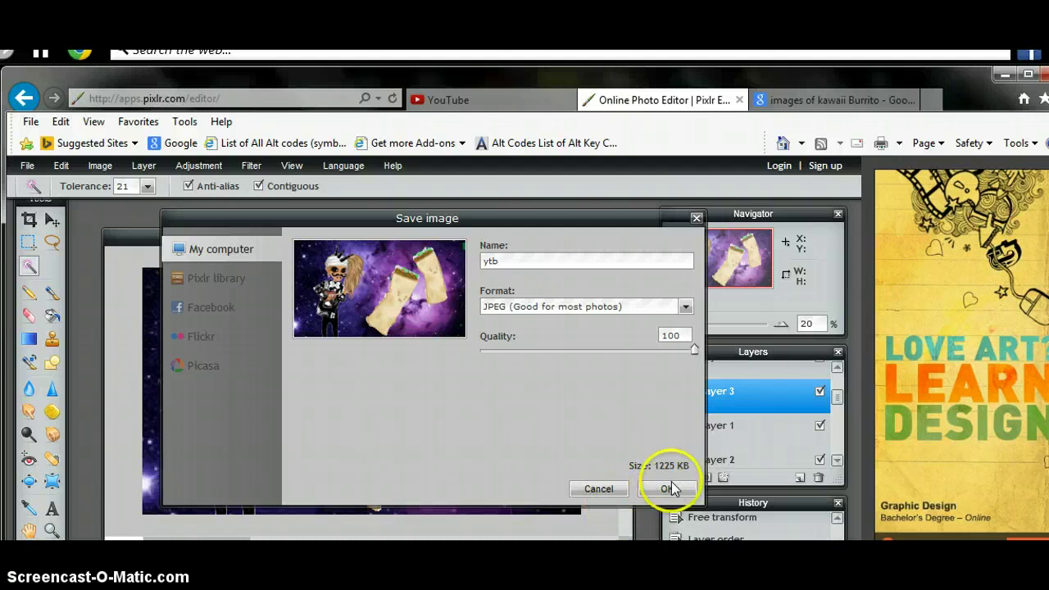
pyautogui.click(671, 485)
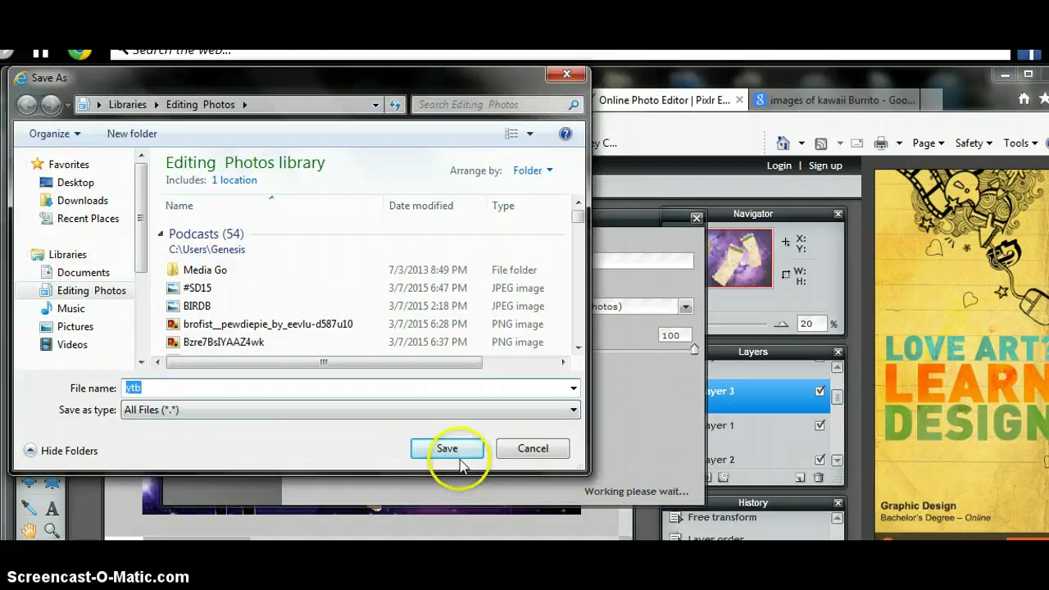
pyautogui.click(457, 454)
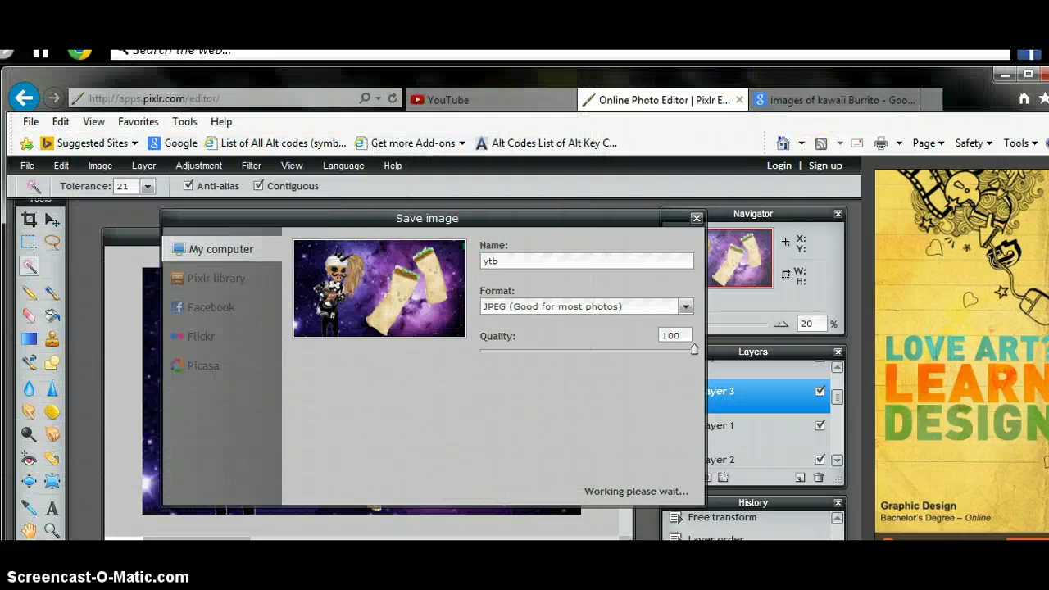
# Step: Open the Pixlr home page in a new browser tab, close the kawaii burrito image search and launch the Pixlr Express web app
pyautogui.rightClick(550, 44)
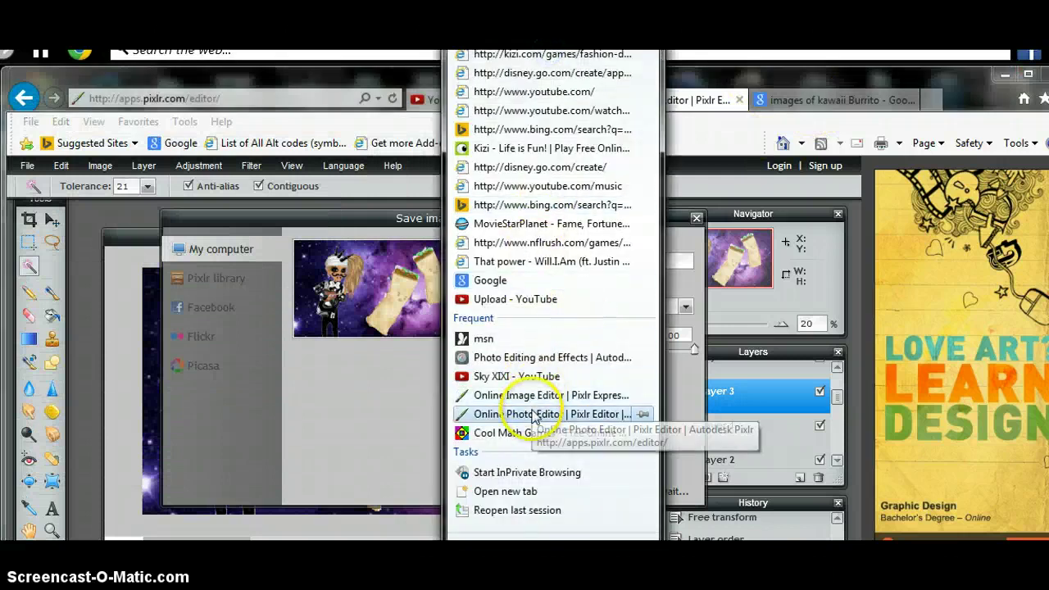
pyautogui.click(537, 357)
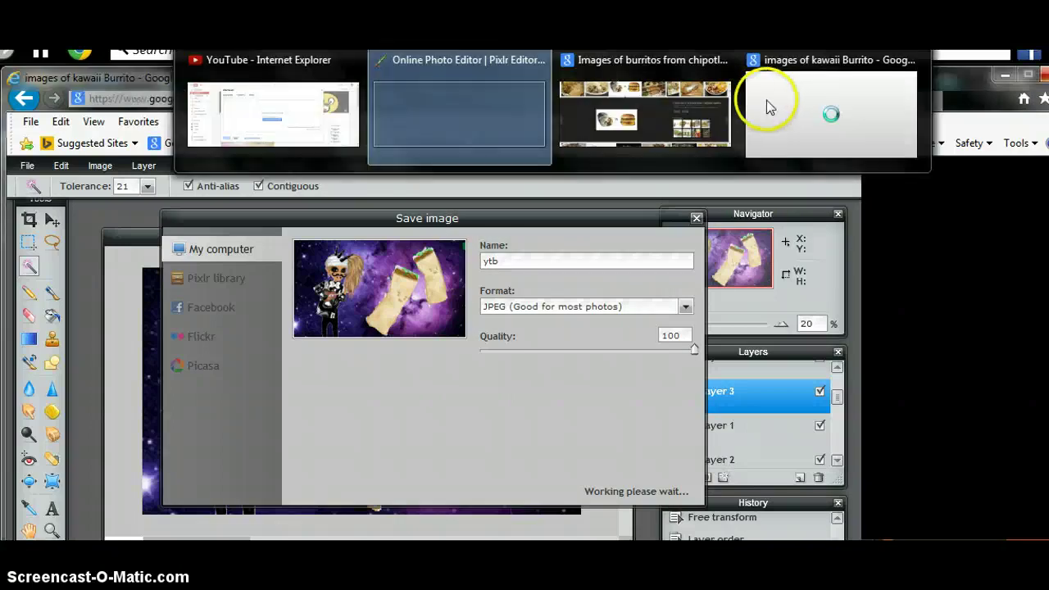
pyautogui.click(762, 106)
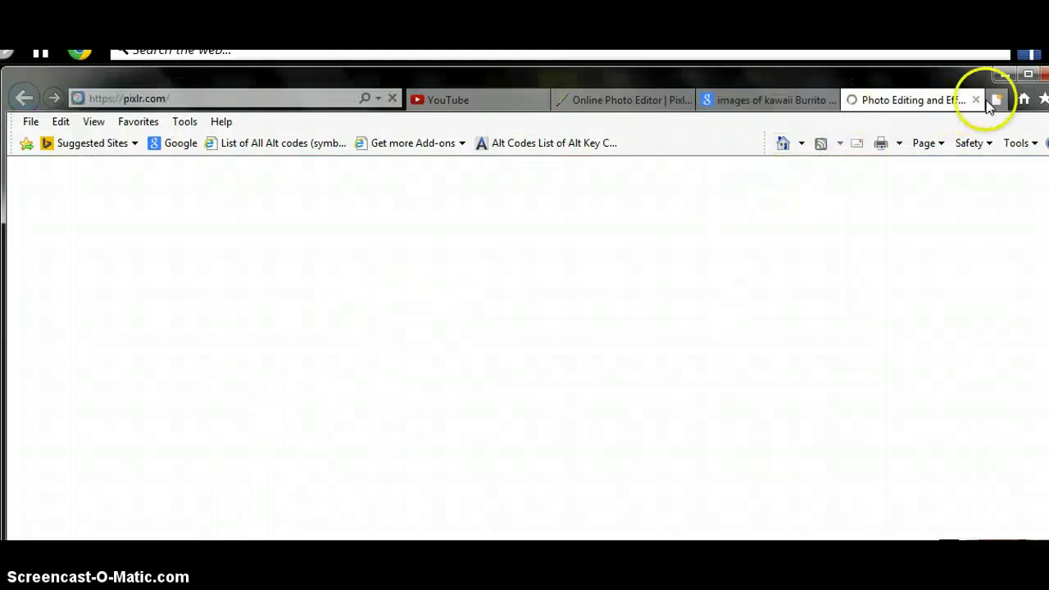
pyautogui.click(831, 100)
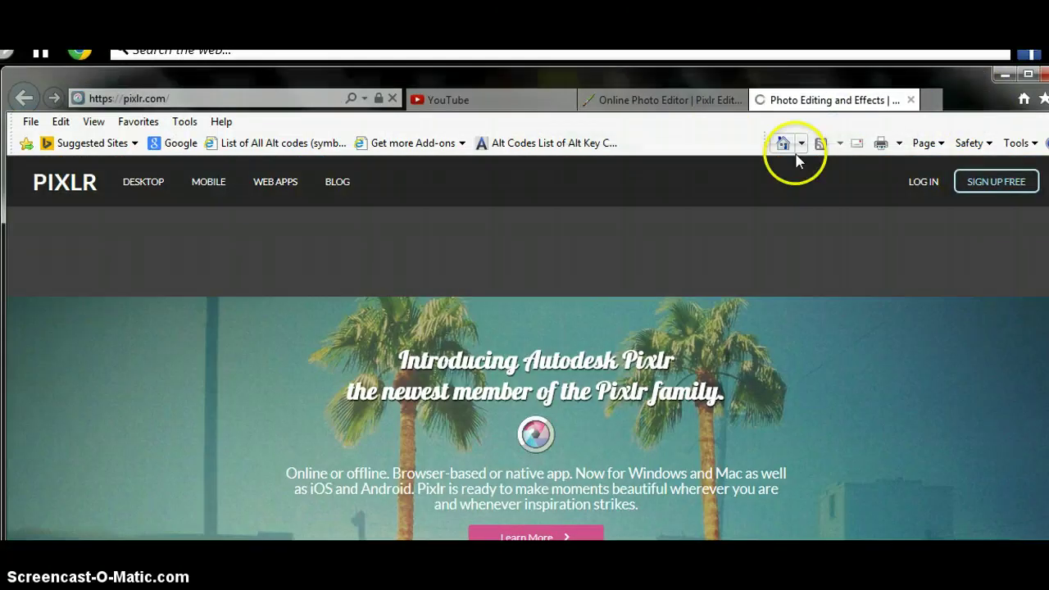
pyautogui.scroll(-1, 697, 387)
pyautogui.scroll(-15, 697, 383)
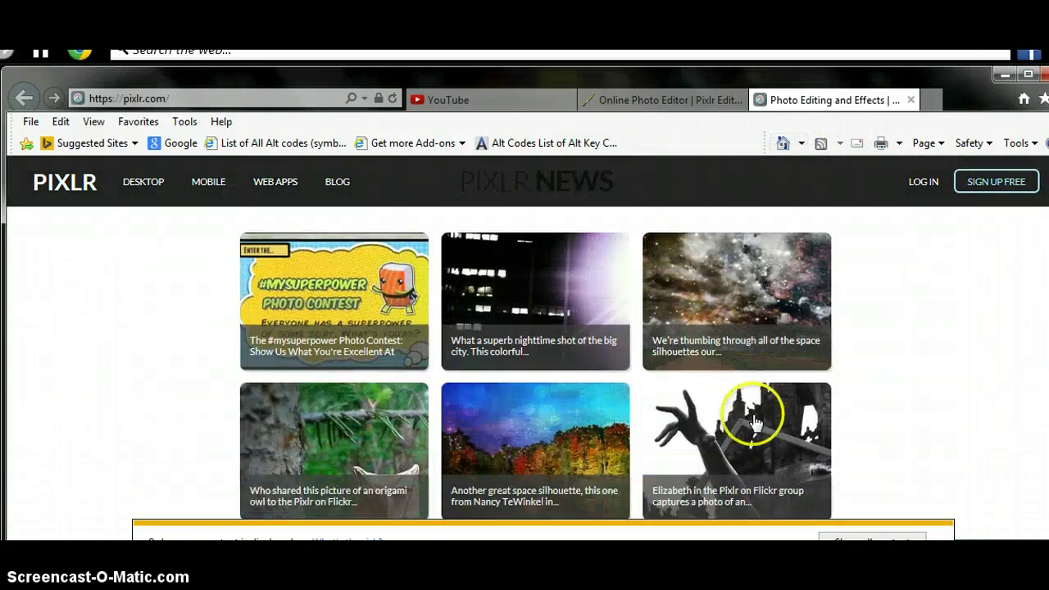
pyautogui.scroll(7, 744, 414)
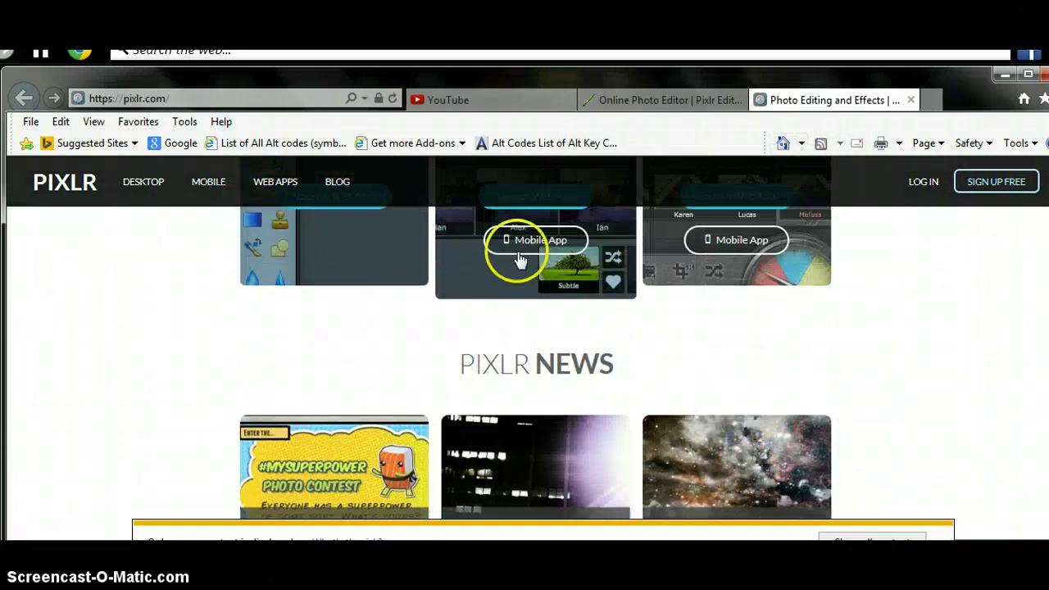
pyautogui.scroll(2, 541, 278)
pyautogui.scroll(2, 663, 354)
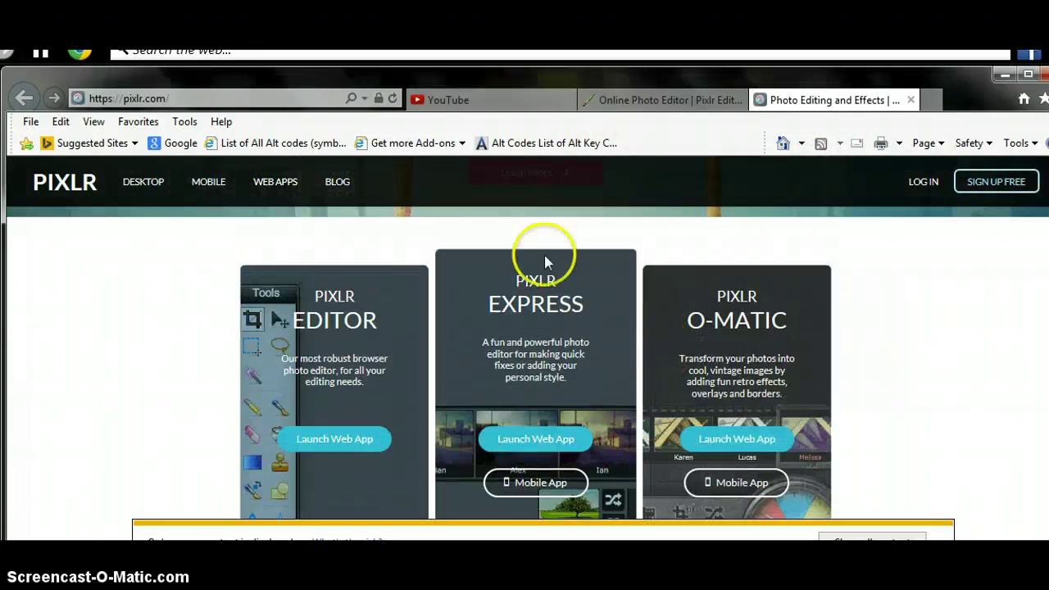
pyautogui.click(574, 451)
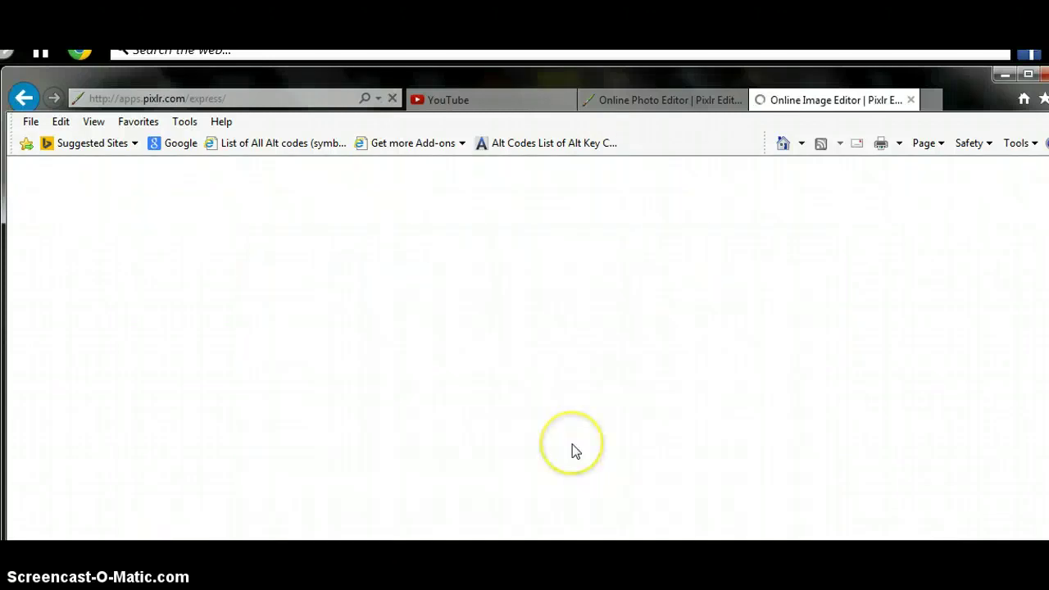
pyautogui.click(576, 465)
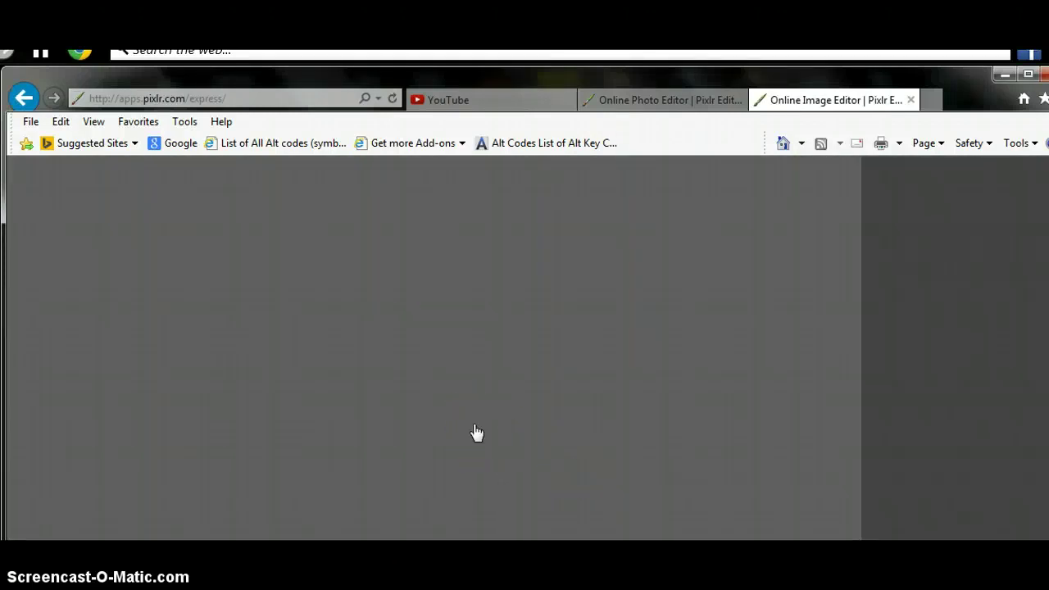
# Step: Open the image ytb.jpg from the Editing Photos library in Pixlr Express
pyautogui.click(479, 434)
pyautogui.click(277, 429)
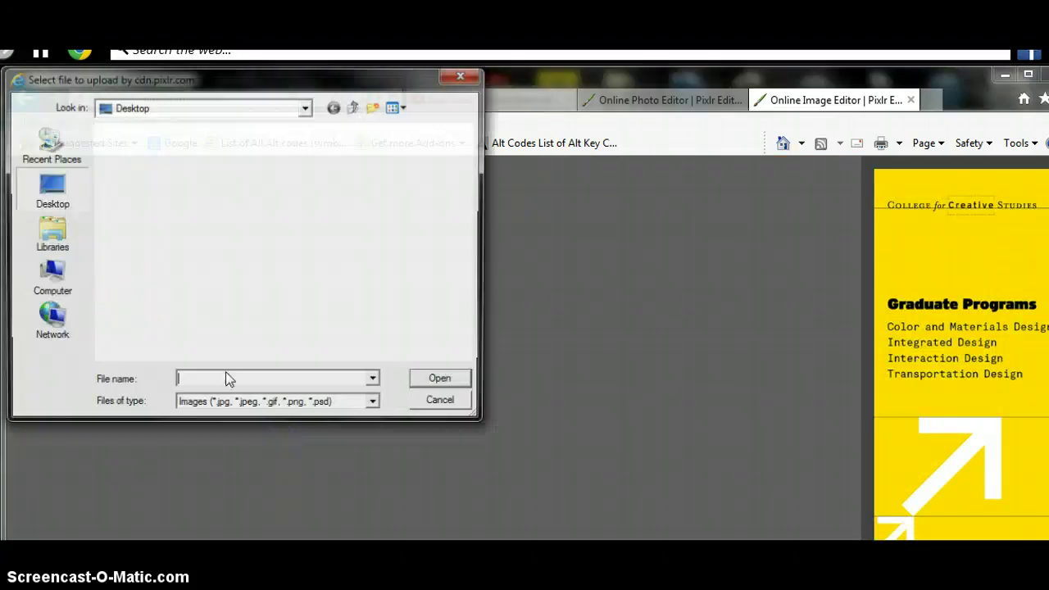
pyautogui.click(61, 252)
pyautogui.click(400, 187)
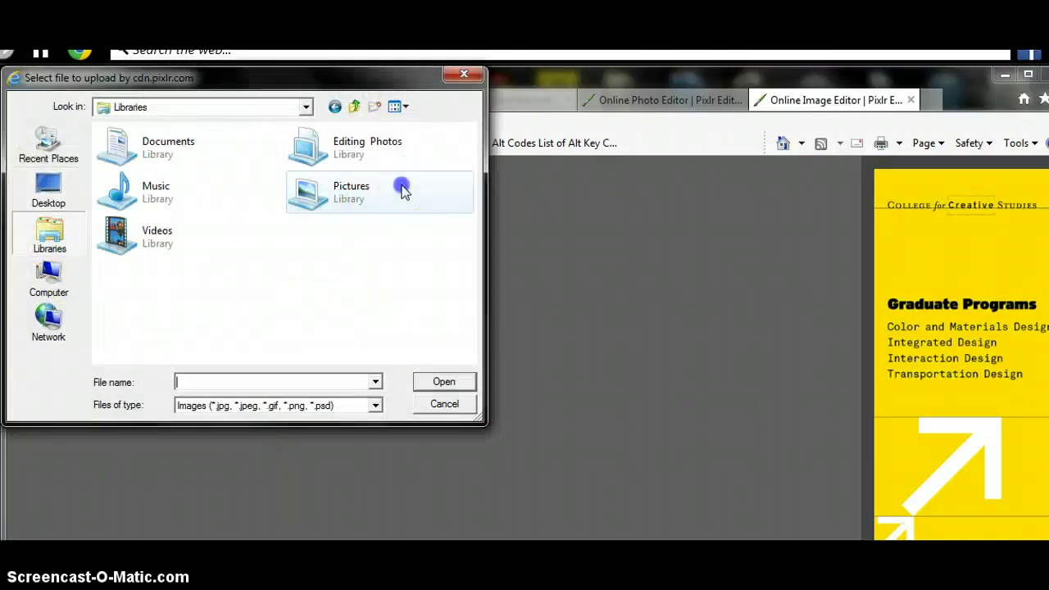
pyautogui.click(444, 383)
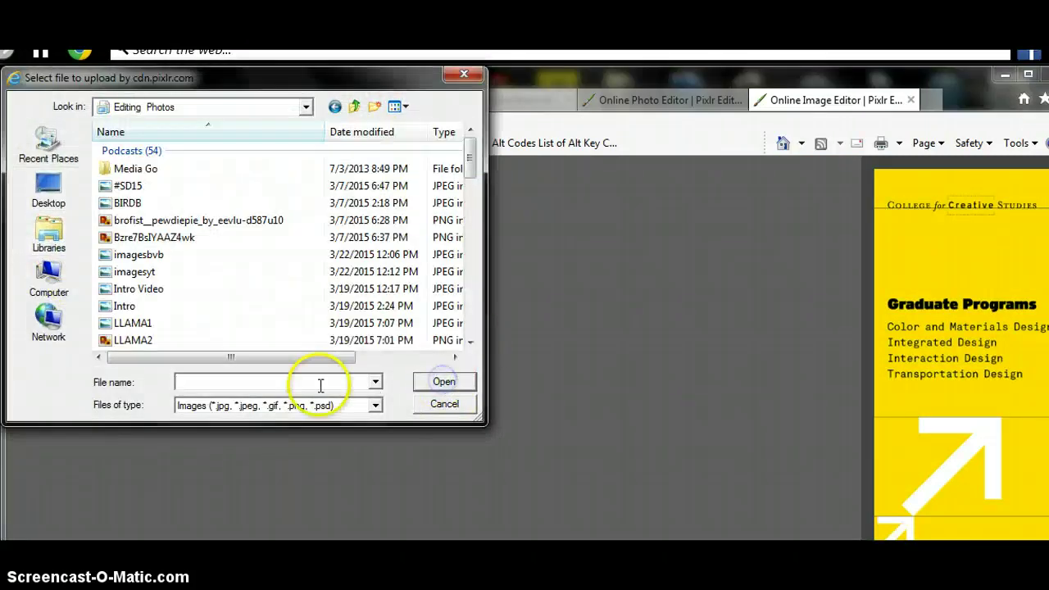
pyautogui.write('ytb')
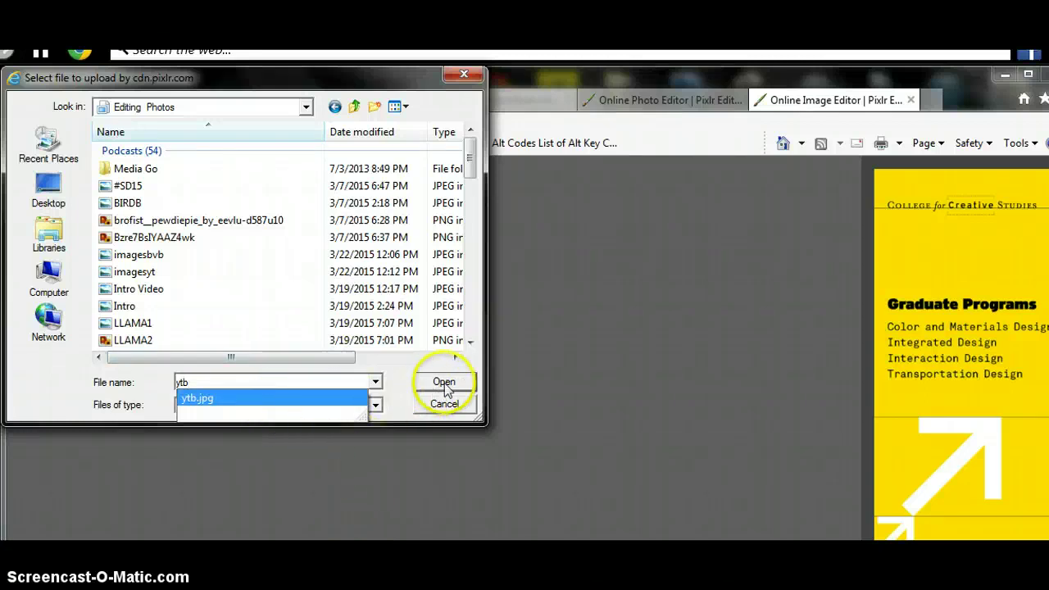
pyautogui.click(295, 398)
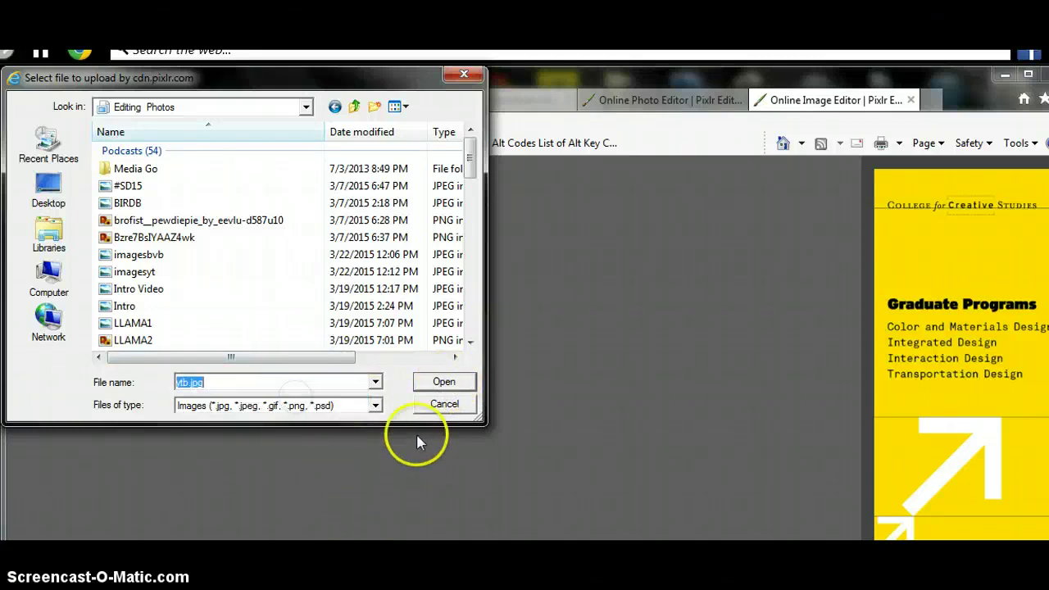
pyautogui.click(444, 383)
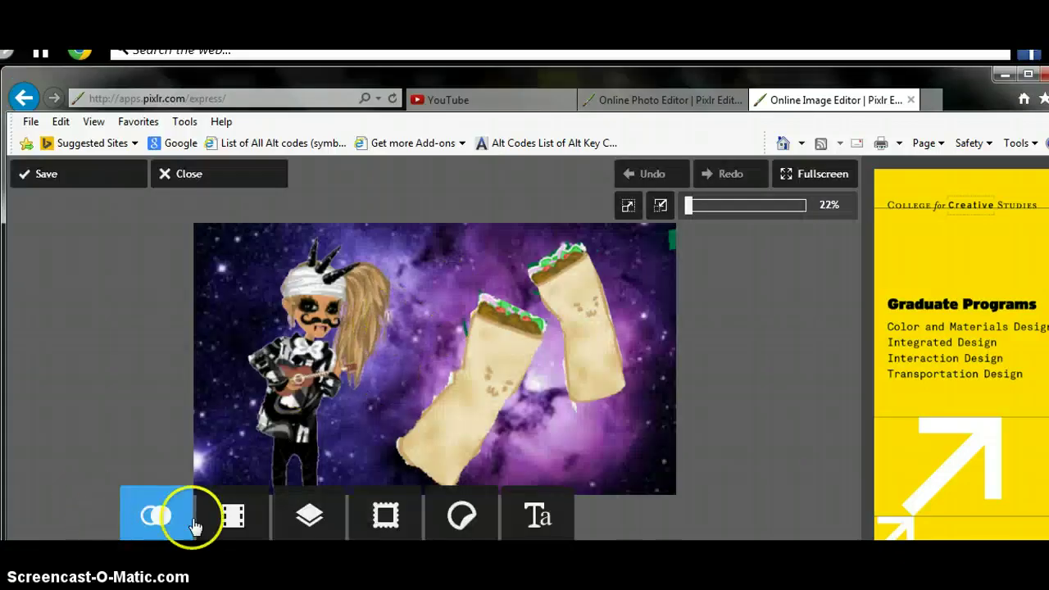
# Step: Compare effects from the Default effect set on the image and apply Hagrid
pyautogui.click(231, 515)
pyautogui.click(130, 447)
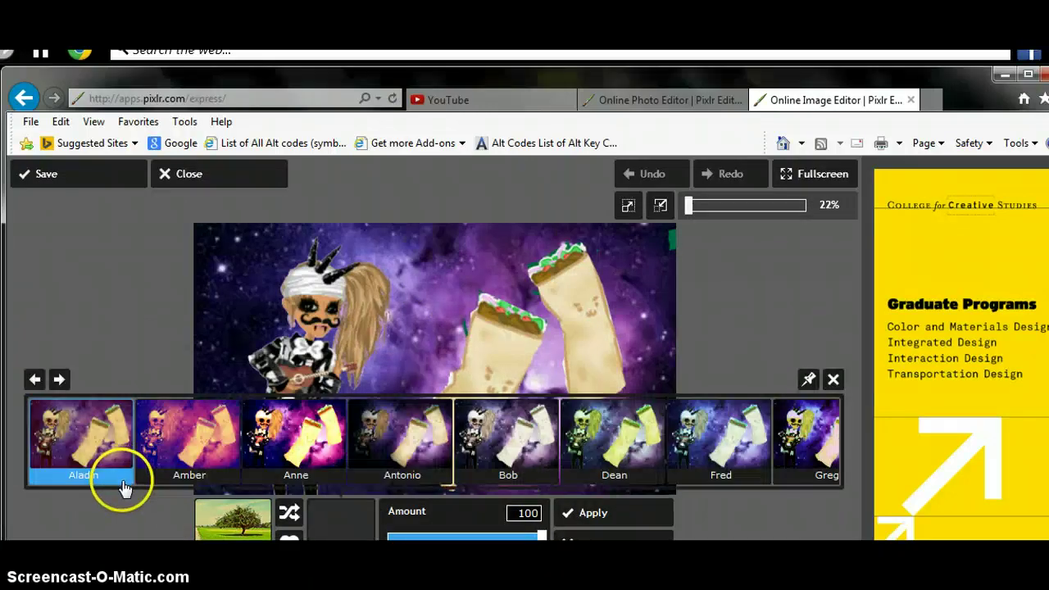
pyautogui.moveTo(398, 451); pyautogui.dragTo(237, 450)
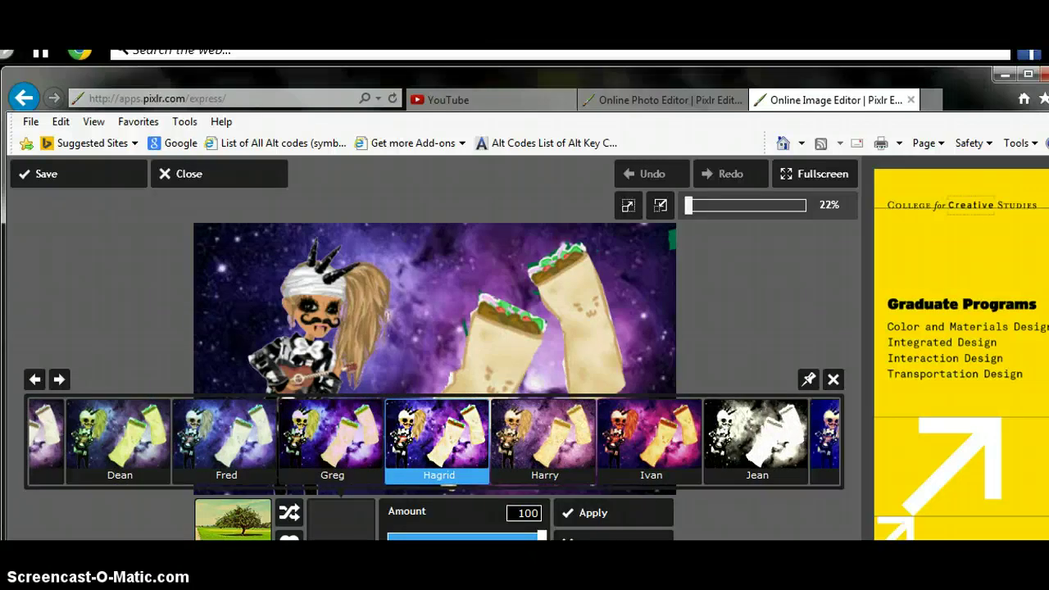
pyautogui.click(471, 418)
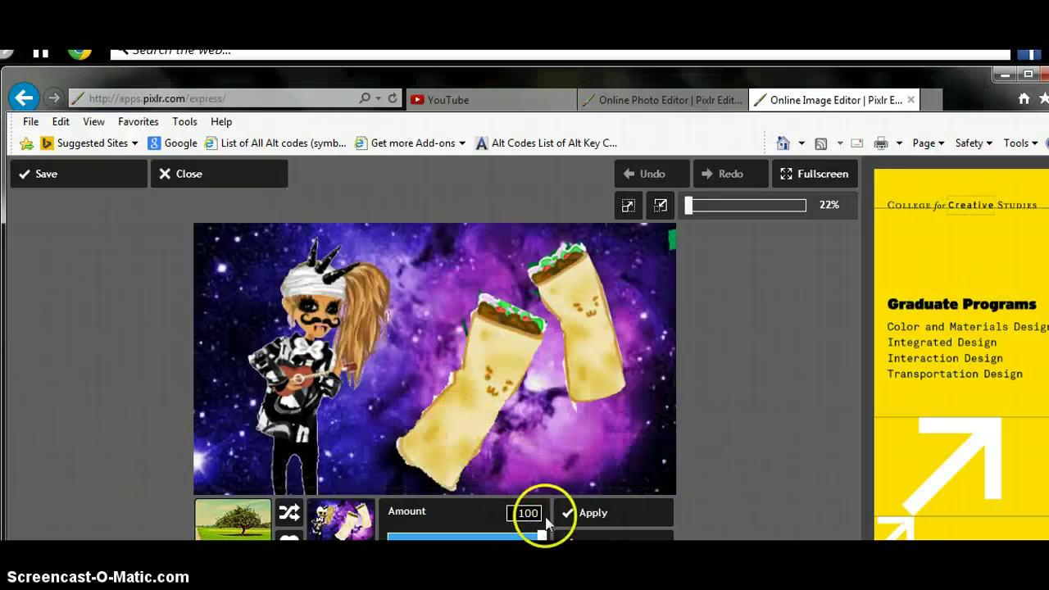
pyautogui.click(344, 528)
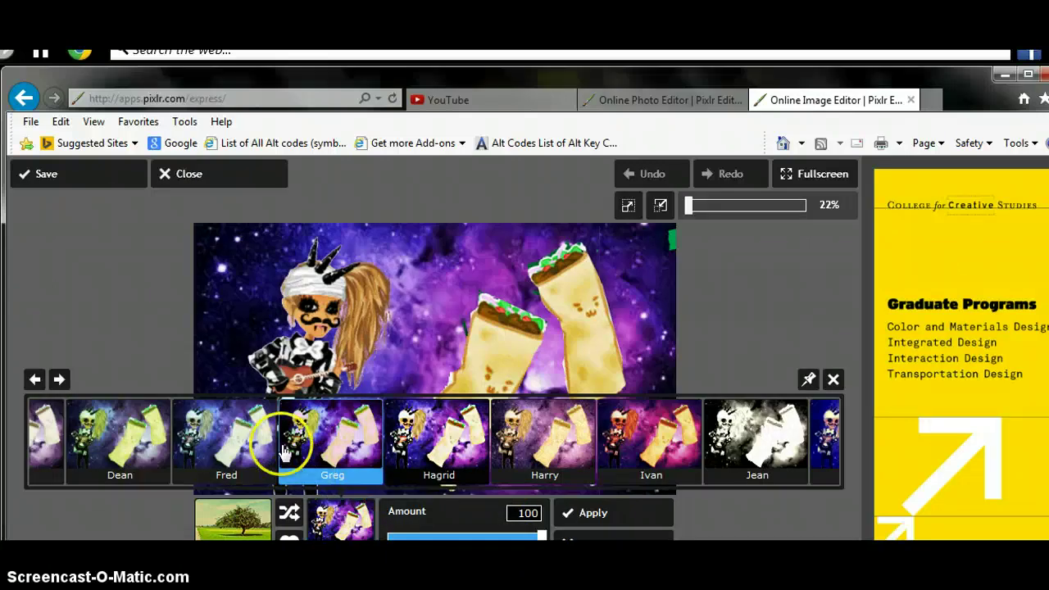
pyautogui.click(324, 456)
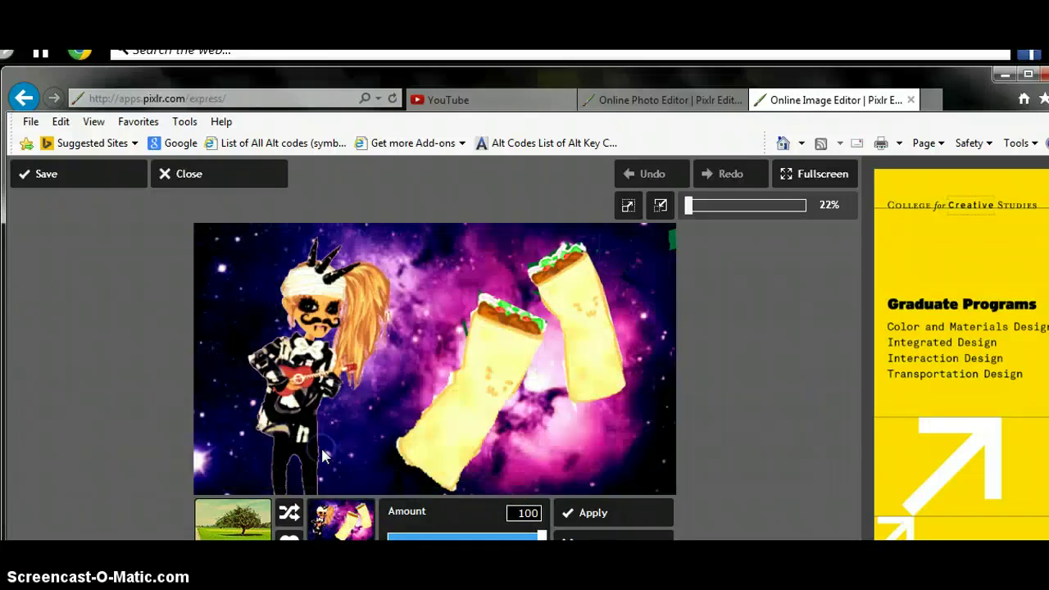
pyautogui.click(344, 524)
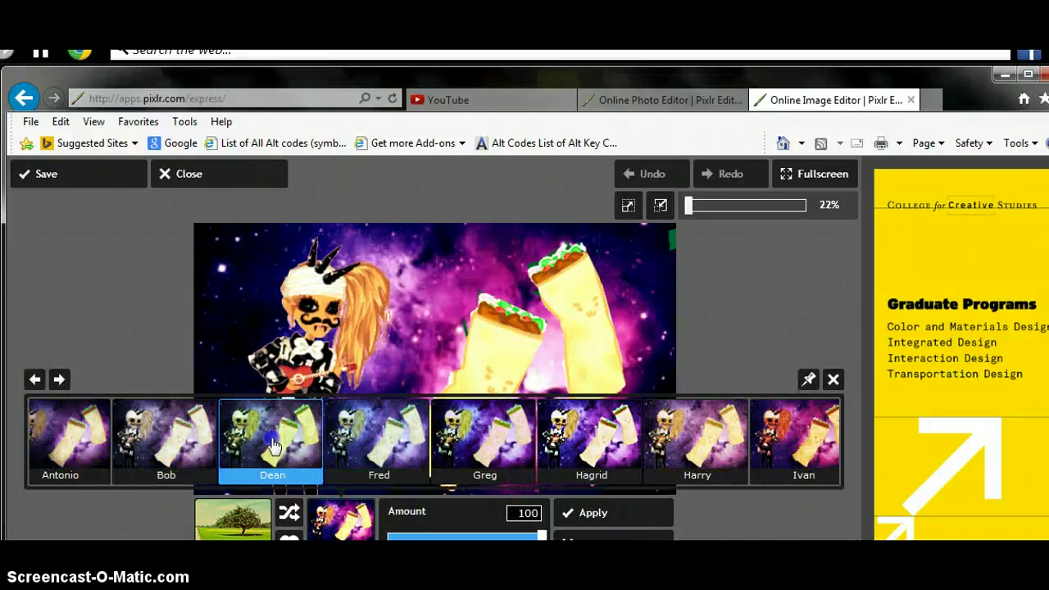
pyautogui.click(473, 449)
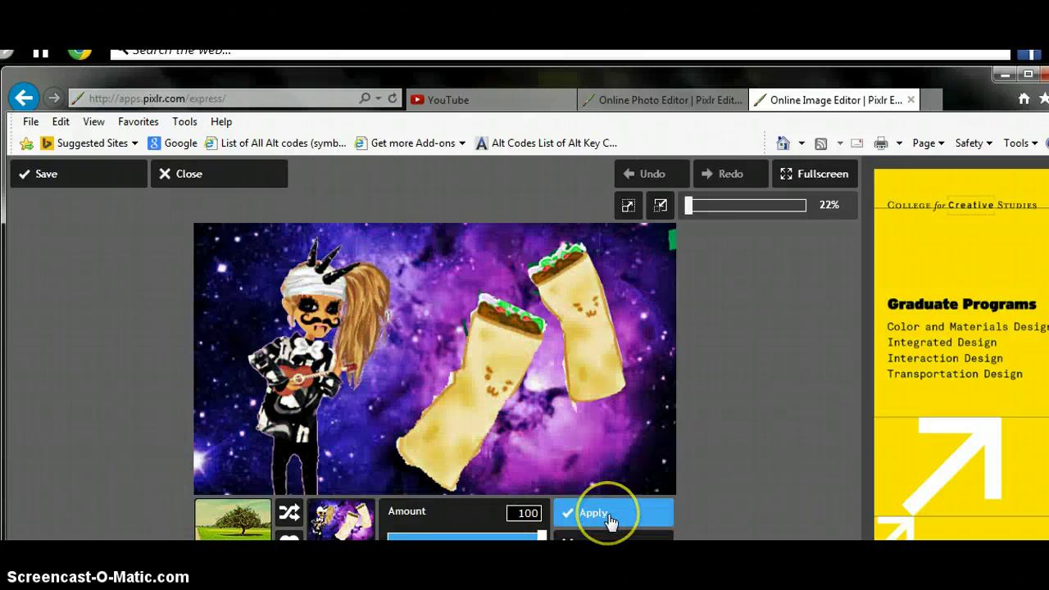
pyautogui.click(611, 516)
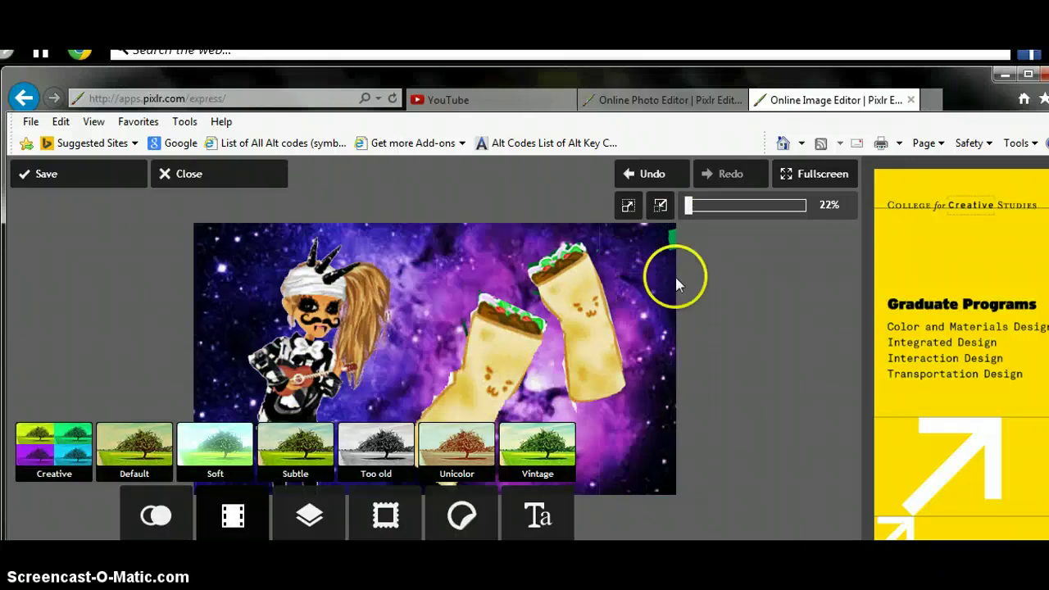
# Step: Compare overlays from the Retro poster set on the image and apply one with the amount reduced to about 27
pyautogui.click(307, 510)
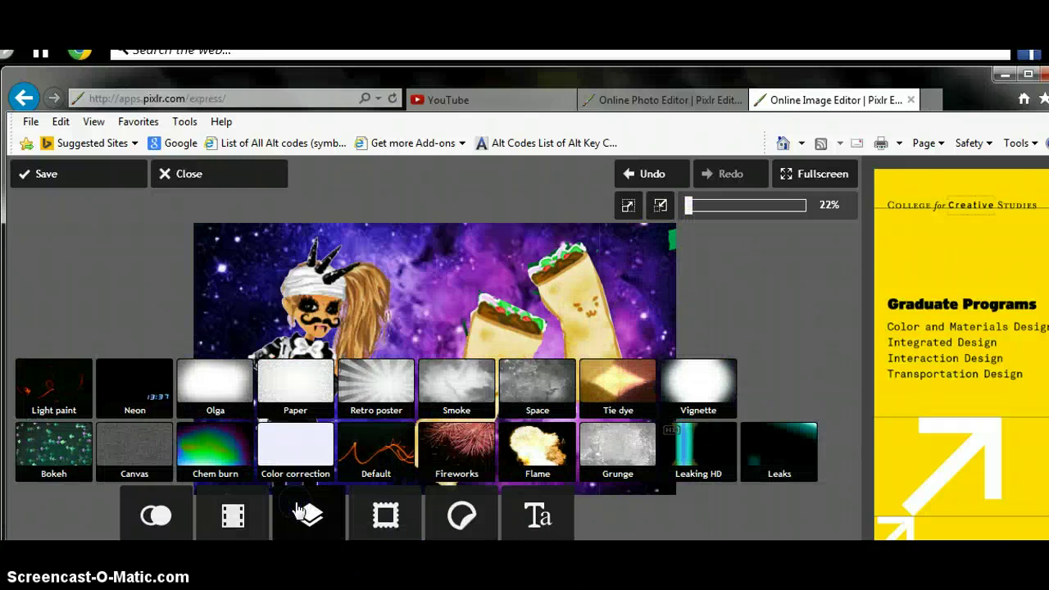
pyautogui.click(373, 394)
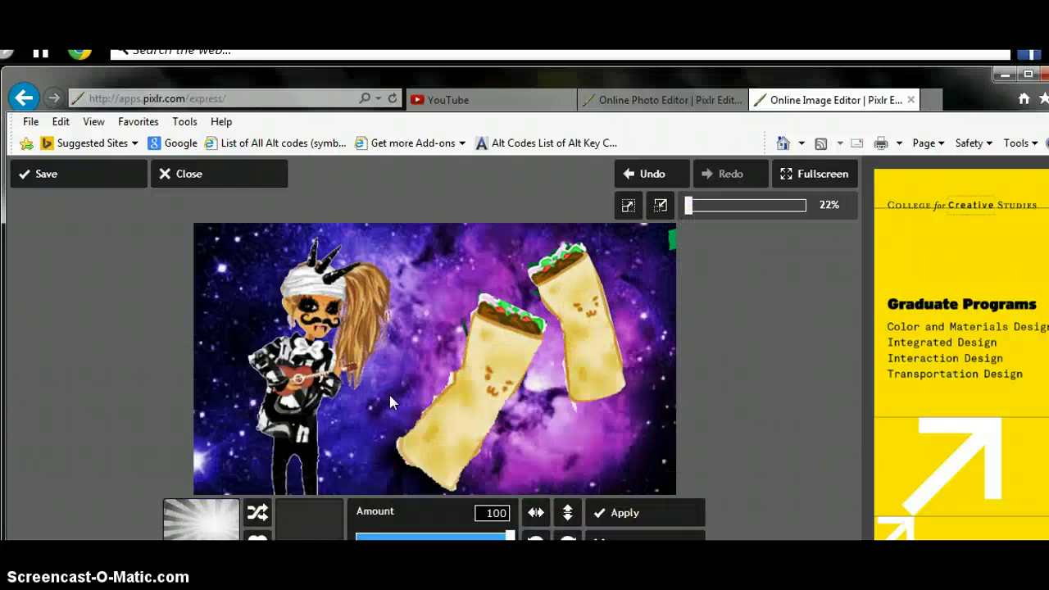
pyautogui.click(188, 438)
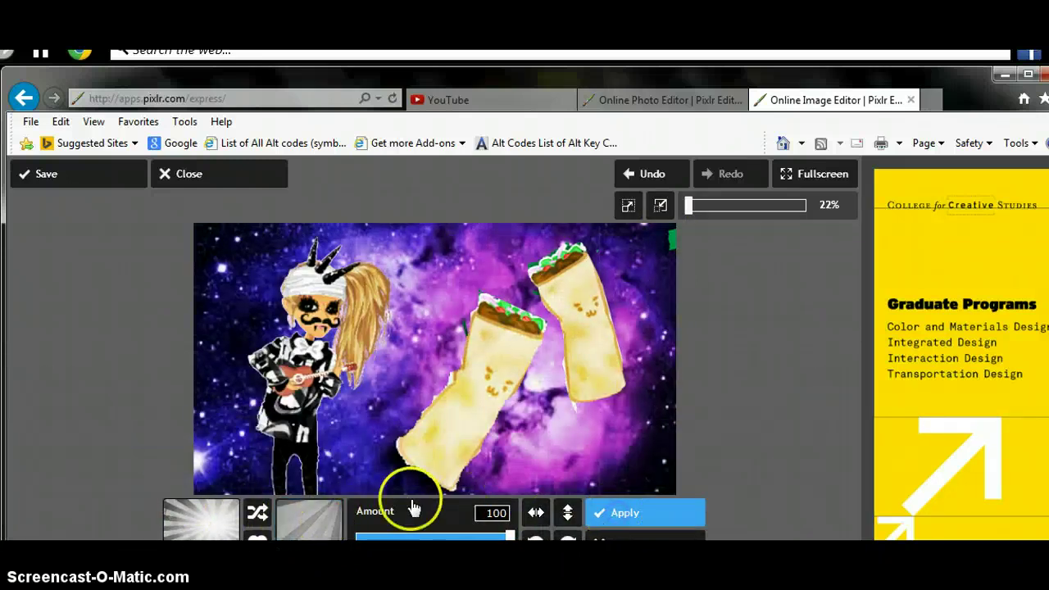
pyautogui.click(368, 392)
pyautogui.click(578, 448)
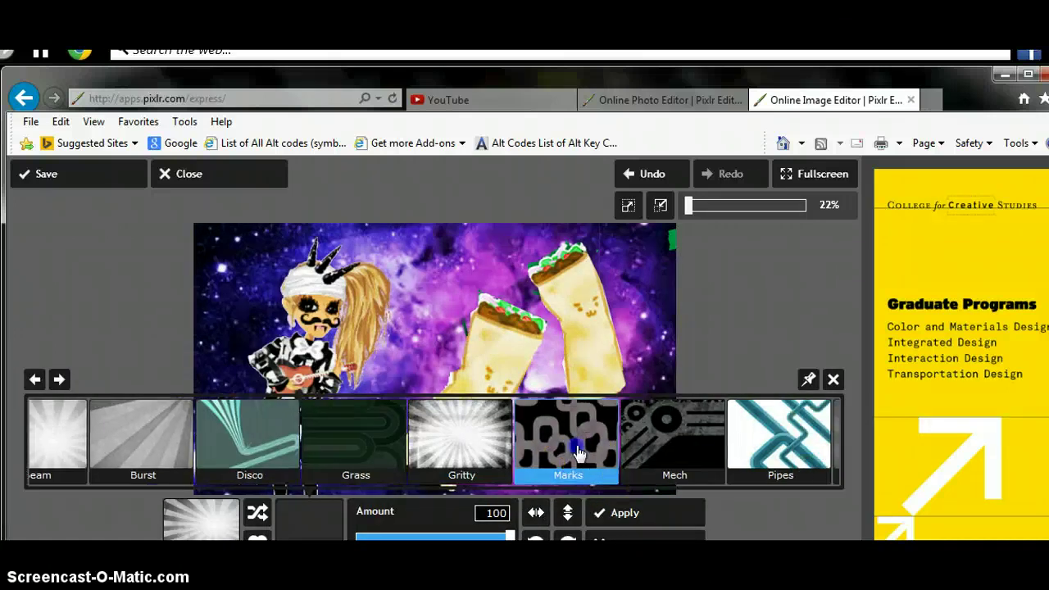
pyautogui.click(559, 457)
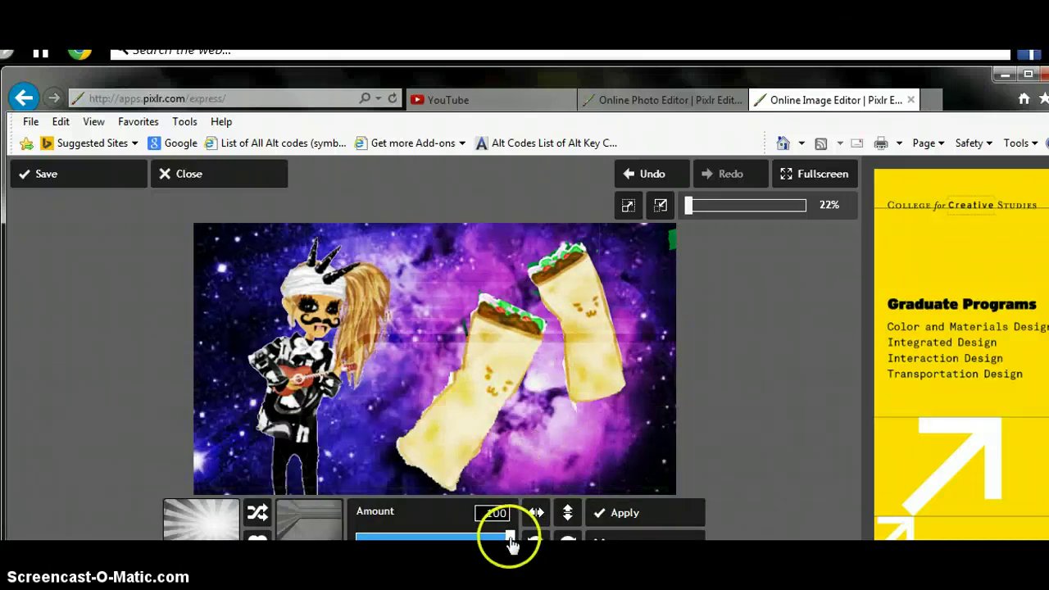
pyautogui.moveTo(503, 545); pyautogui.dragTo(434, 547)
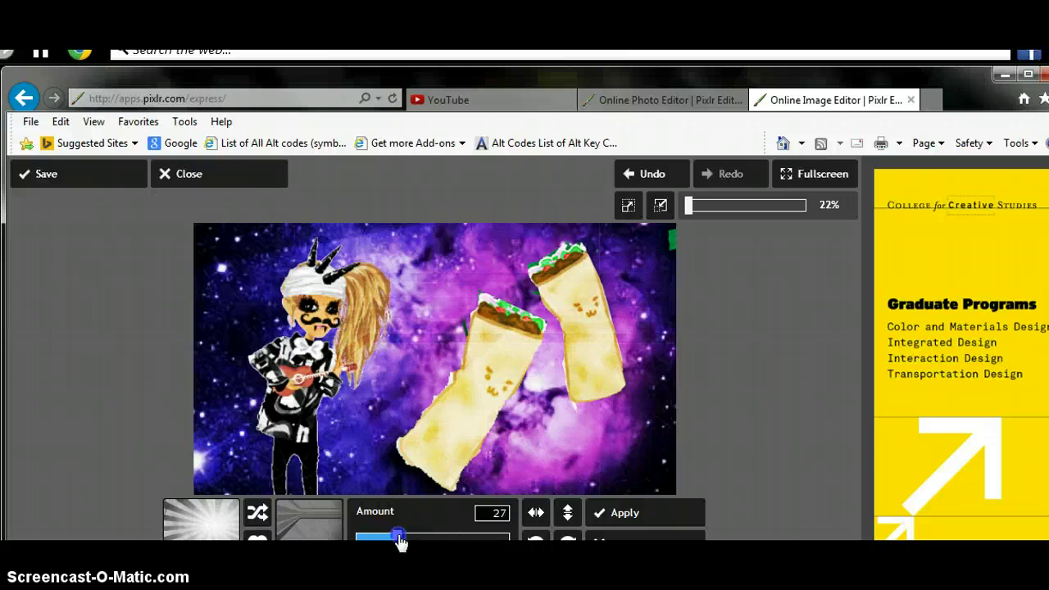
pyautogui.click(623, 513)
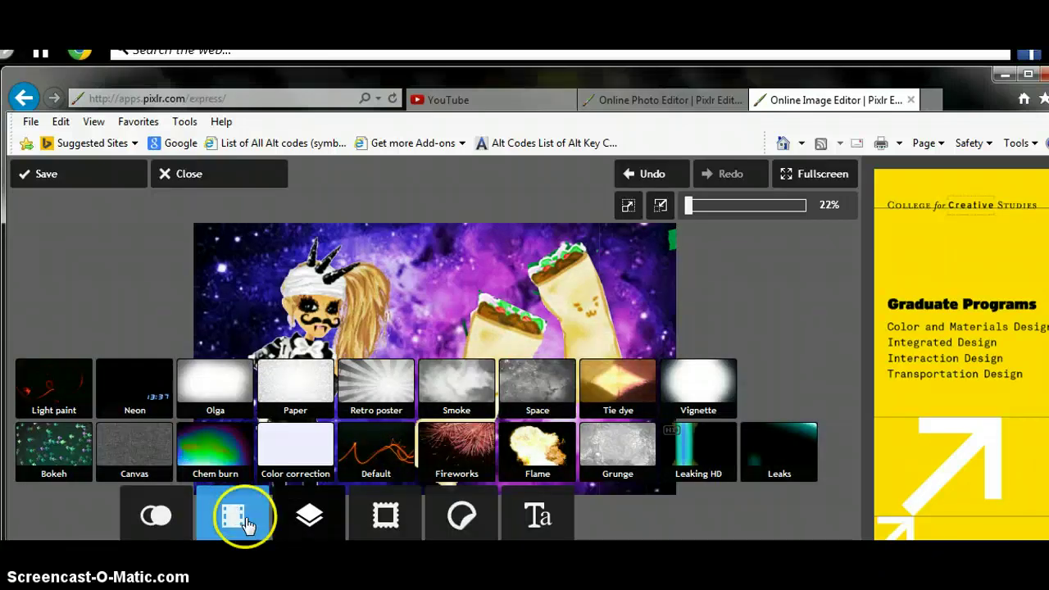
# Step: Try a Film border with sprocket holes along the edges of the image
pyautogui.click(255, 527)
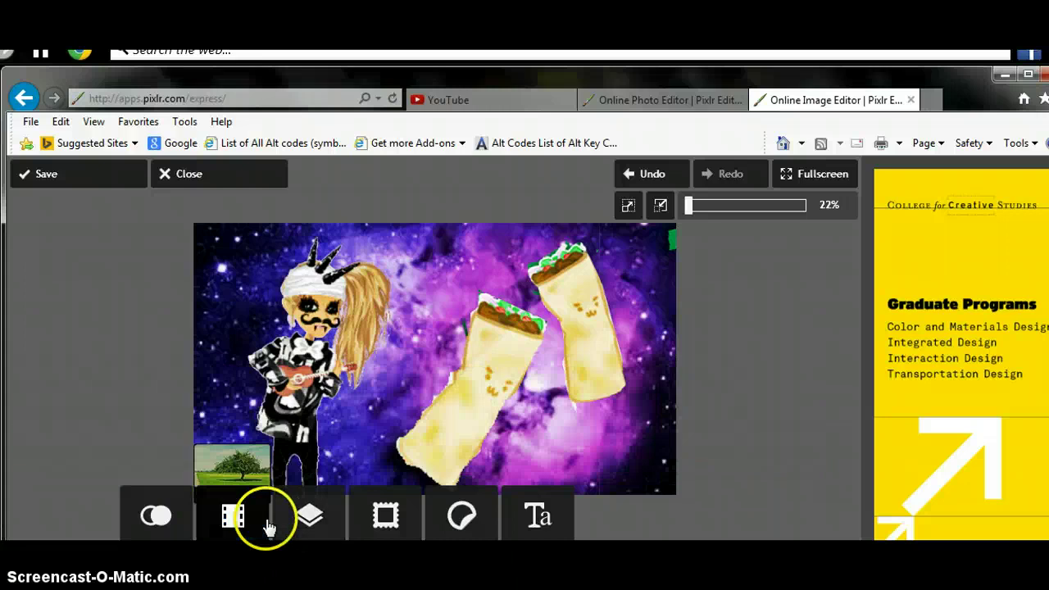
pyautogui.click(395, 541)
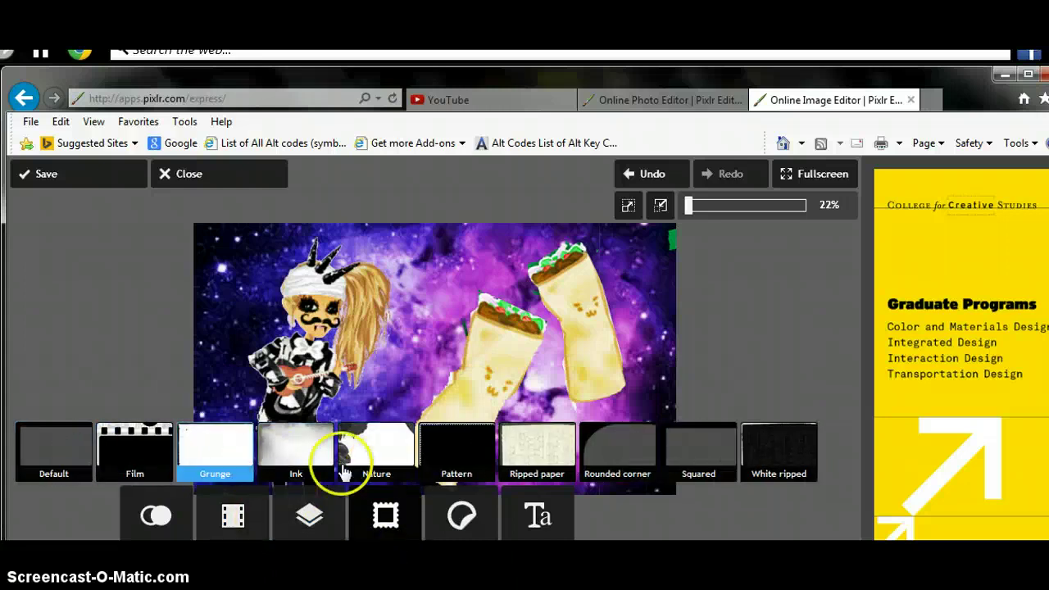
pyautogui.click(129, 463)
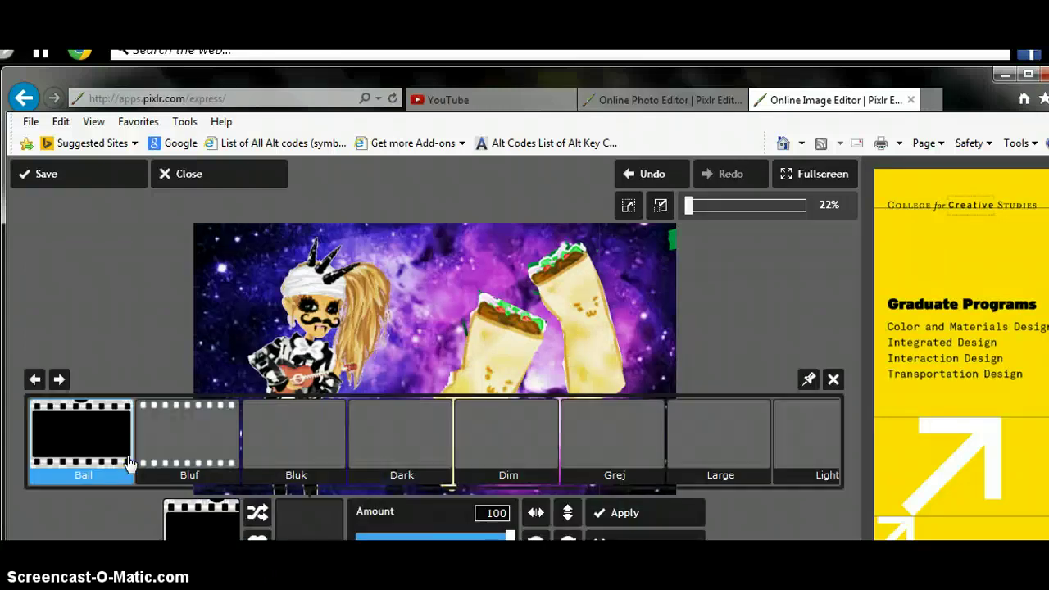
pyautogui.click(480, 467)
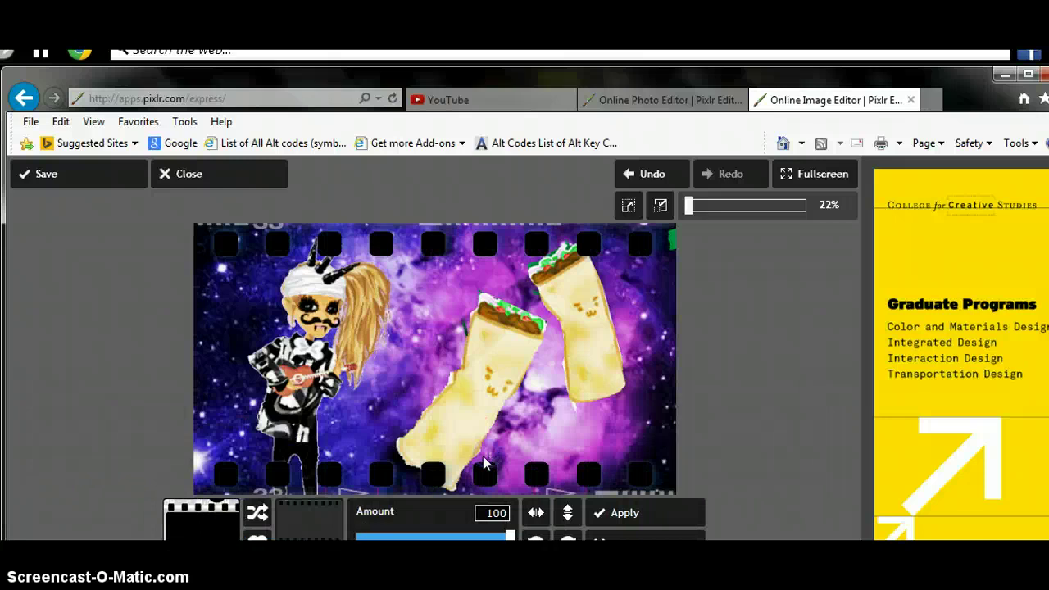
pyautogui.click(631, 547)
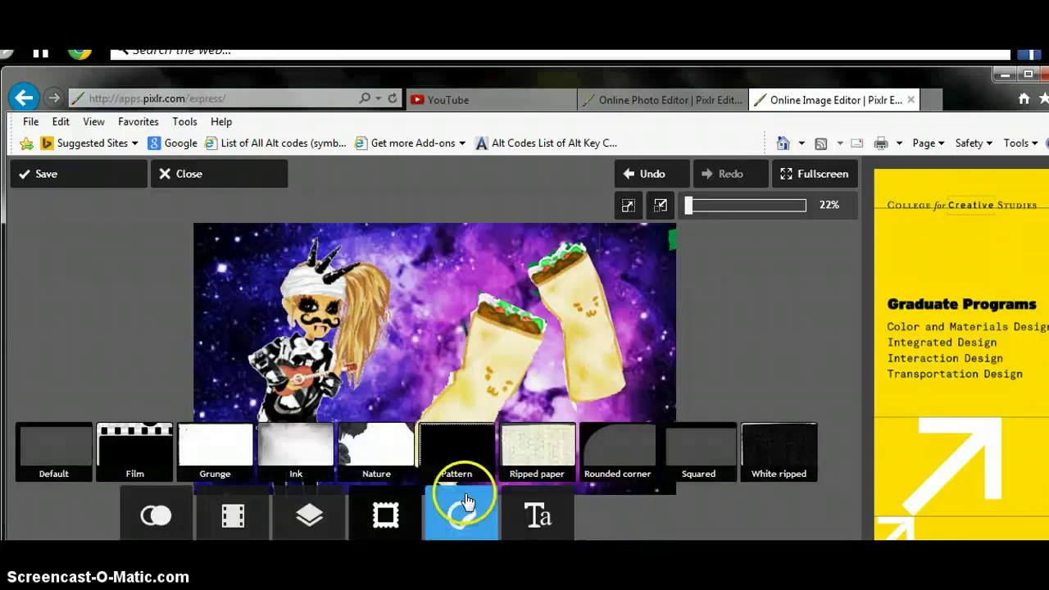
# Step: Browse the Kawaii sticker set for the image
pyautogui.click(461, 514)
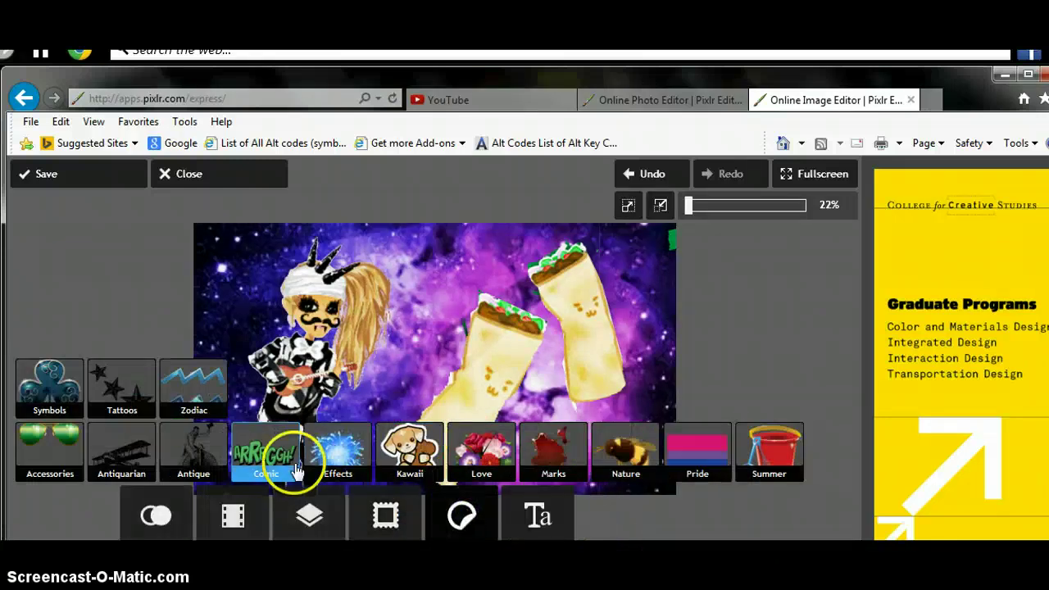
pyautogui.click(413, 448)
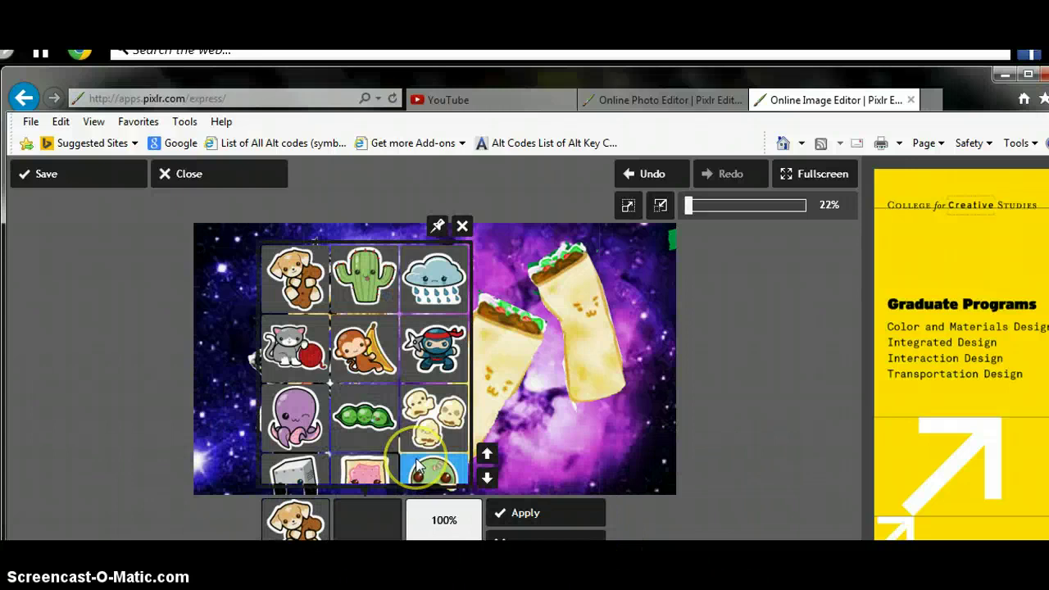
pyautogui.click(488, 478)
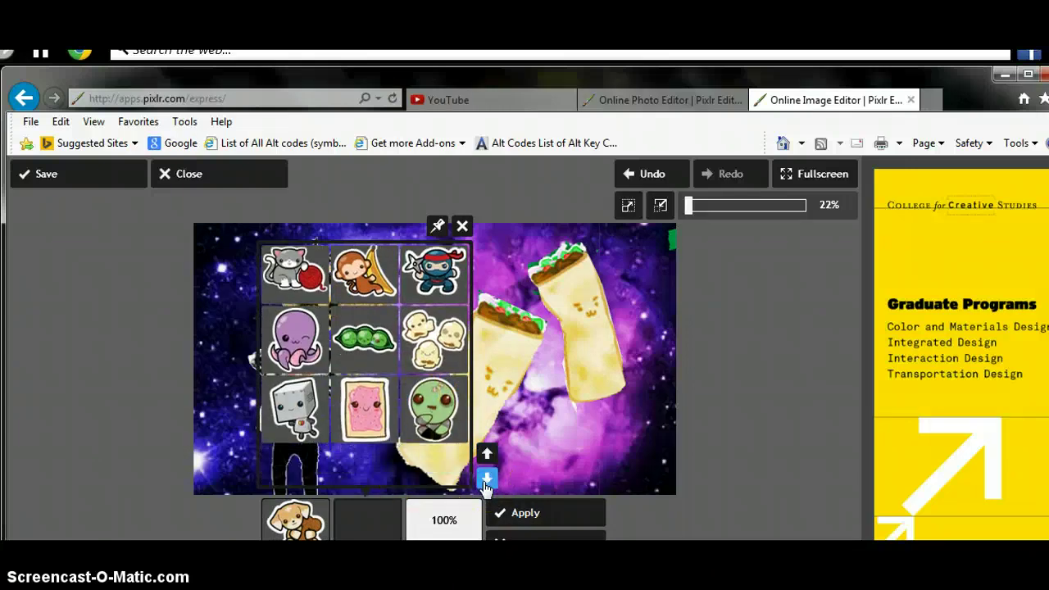
pyautogui.click(533, 515)
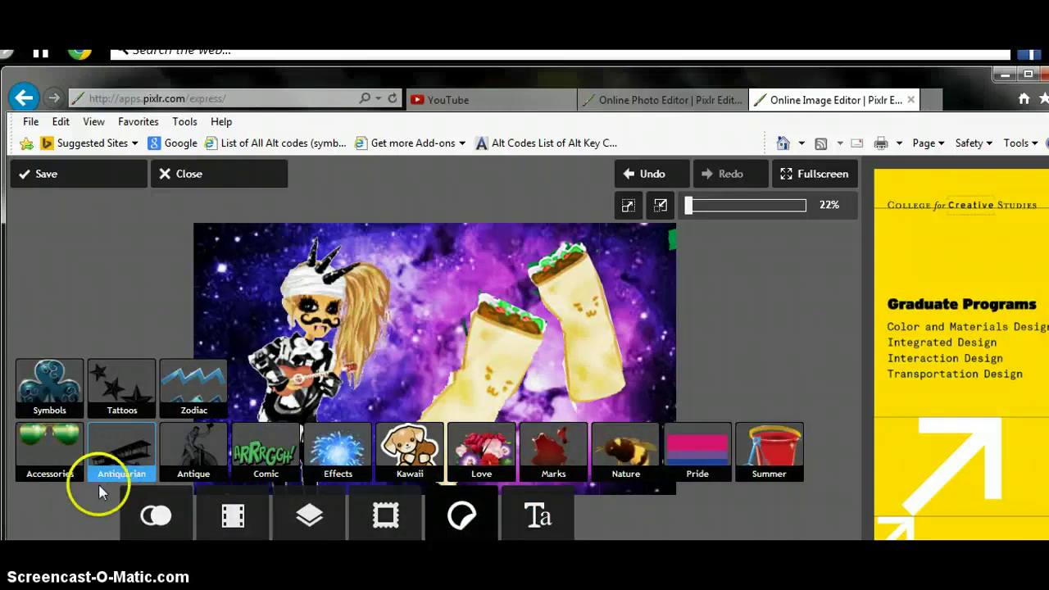
# Step: Try an Antiquarian pointing-hand sticker, moving, enlarging and rotating it between the character and the burritos
pyautogui.click(144, 447)
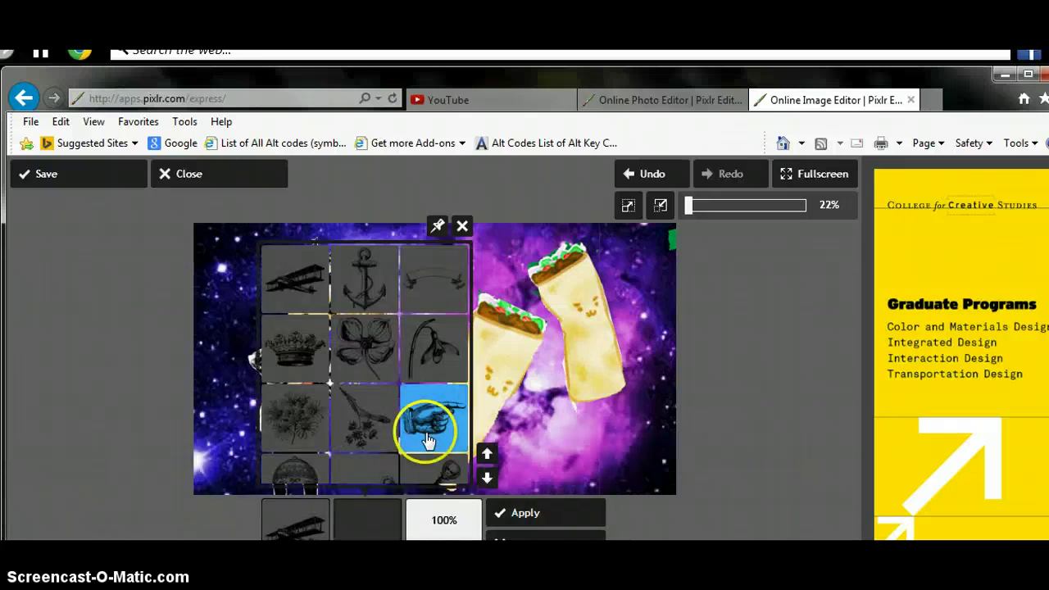
pyautogui.click(426, 435)
pyautogui.moveTo(267, 297); pyautogui.dragTo(448, 382)
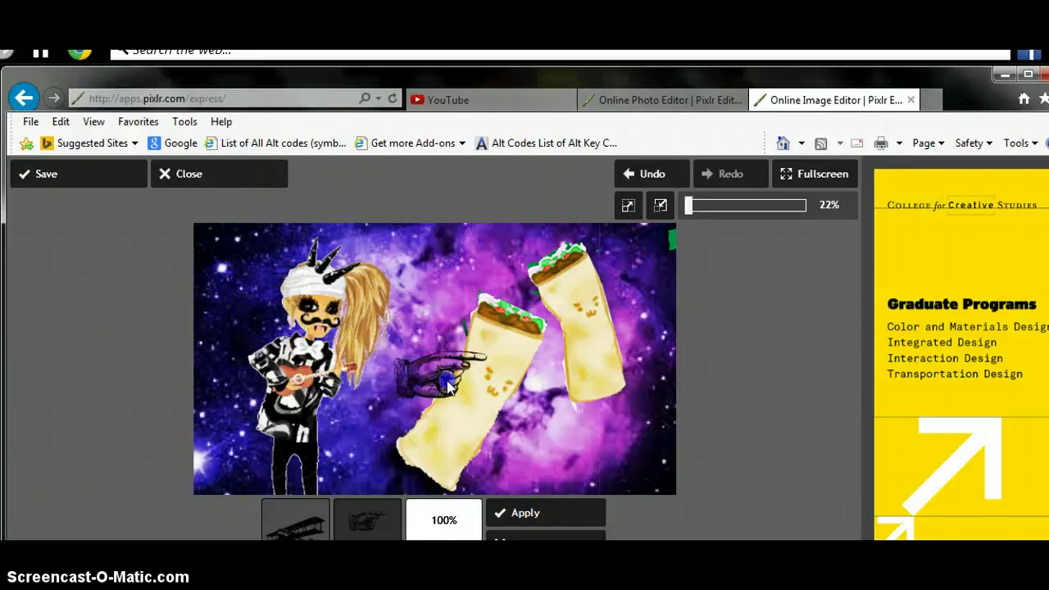
pyautogui.moveTo(440, 312); pyautogui.dragTo(384, 404)
pyautogui.moveTo(457, 395); pyautogui.dragTo(432, 375)
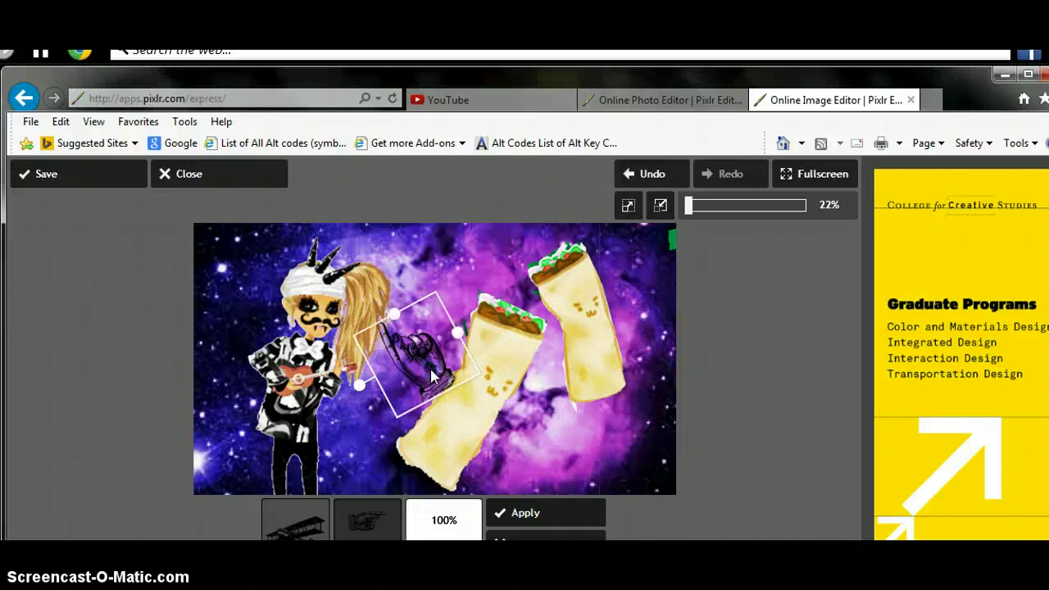
pyautogui.moveTo(359, 385); pyautogui.dragTo(410, 301)
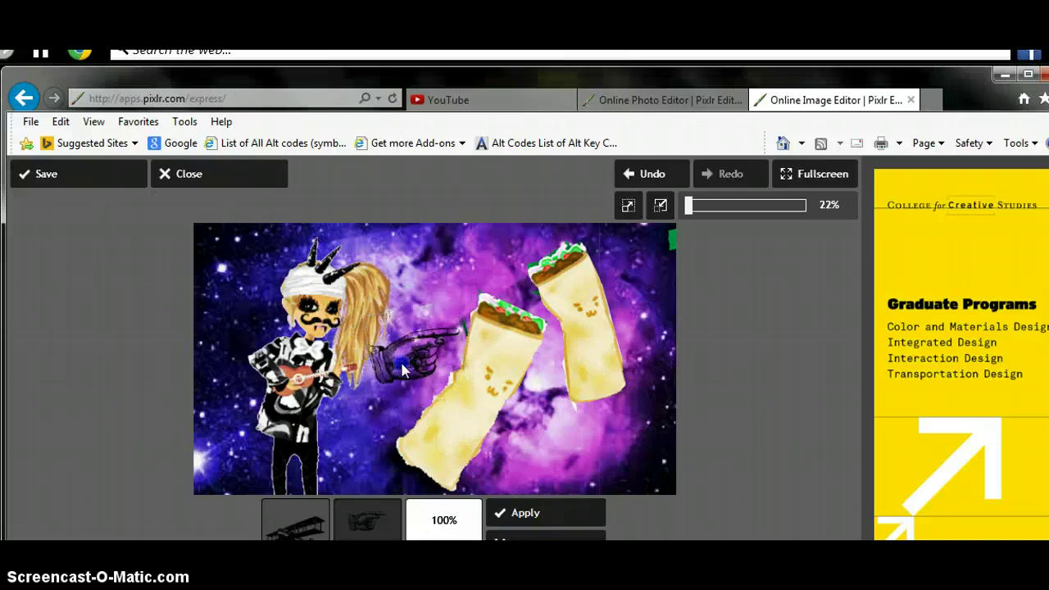
pyautogui.moveTo(401, 363); pyautogui.dragTo(399, 284)
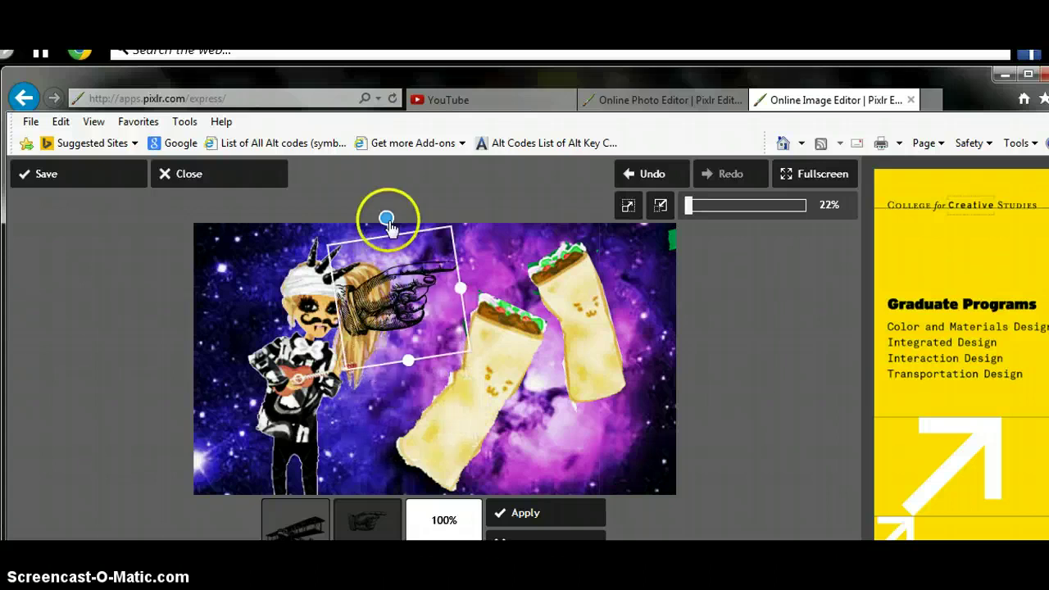
pyautogui.moveTo(388, 218); pyautogui.dragTo(441, 239)
pyautogui.moveTo(409, 306); pyautogui.dragTo(432, 259)
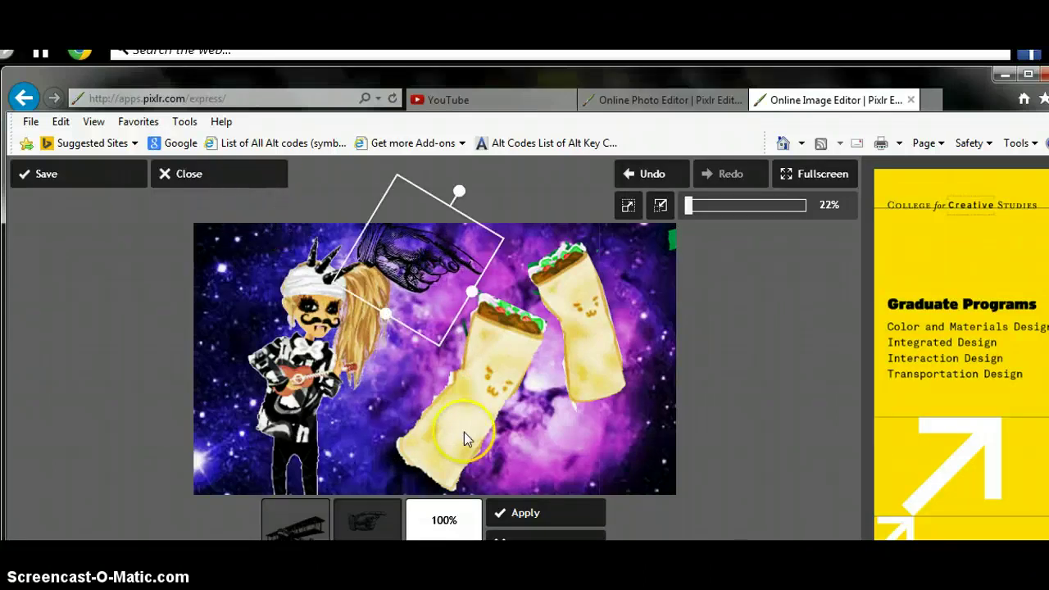
pyautogui.click(537, 524)
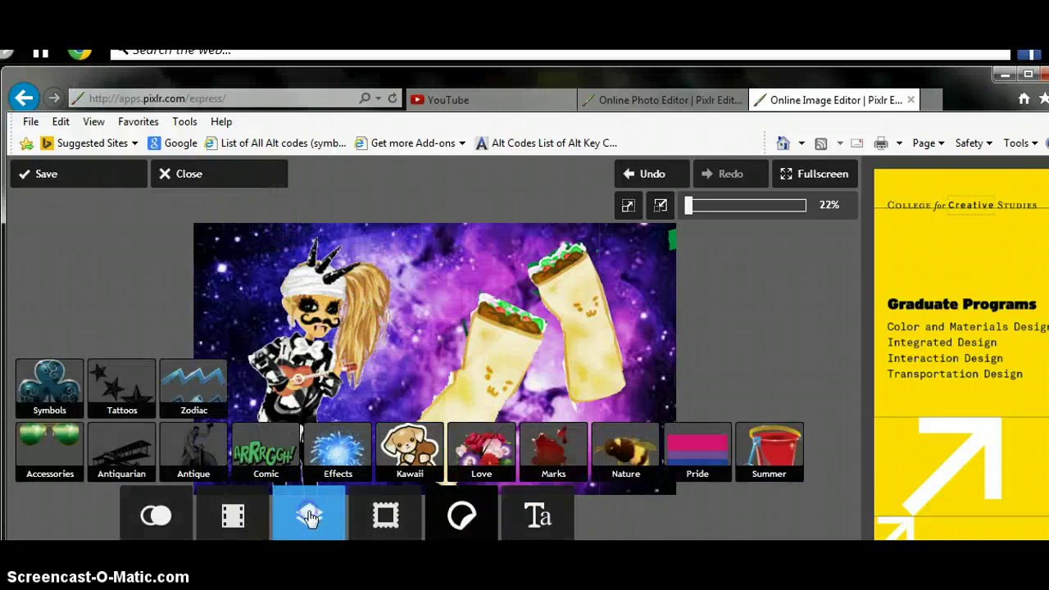
# Step: Compare the Dewy and Morning overlays from the Bokeh set and apply Morning with the amount at 100
pyautogui.click(306, 514)
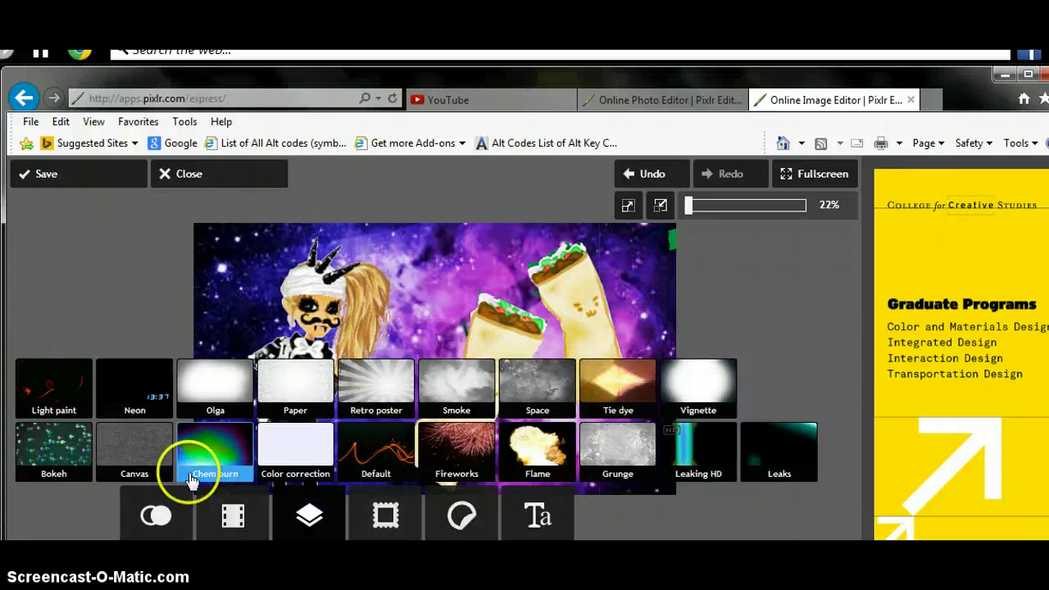
pyautogui.click(71, 452)
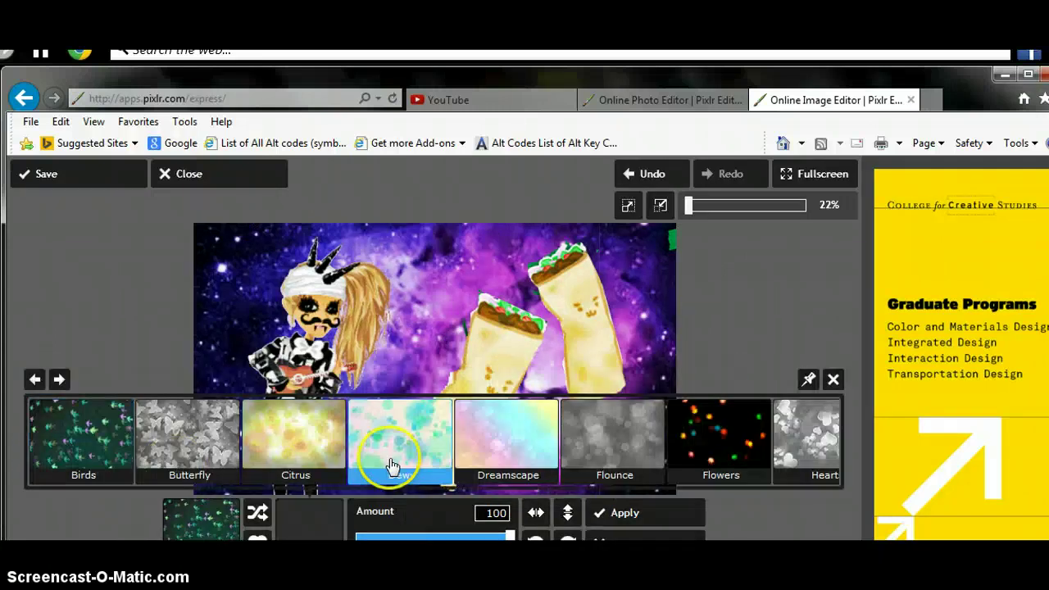
pyautogui.click(386, 456)
pyautogui.click(316, 517)
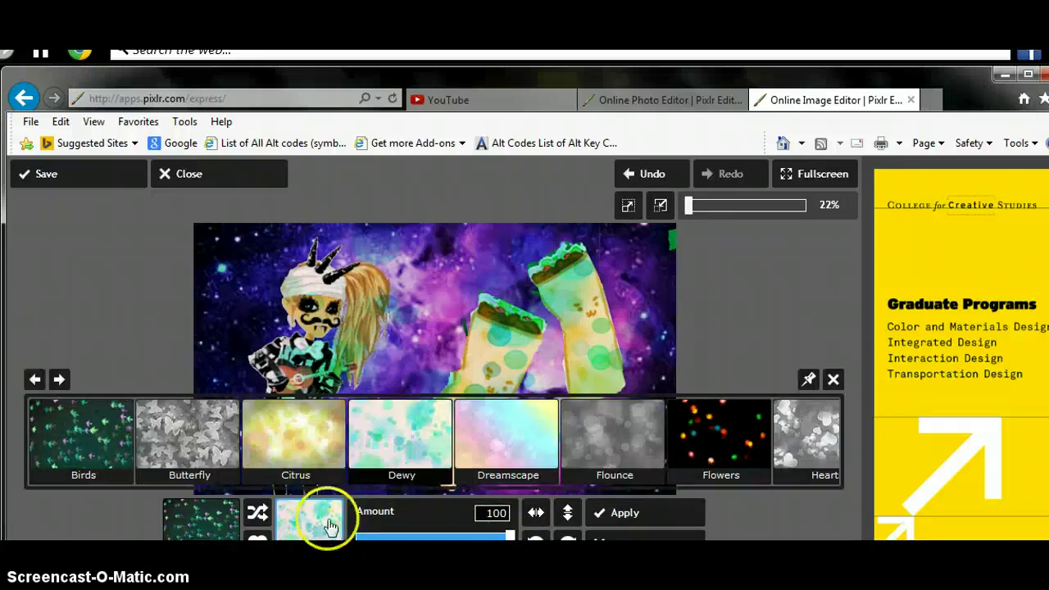
pyautogui.click(775, 447)
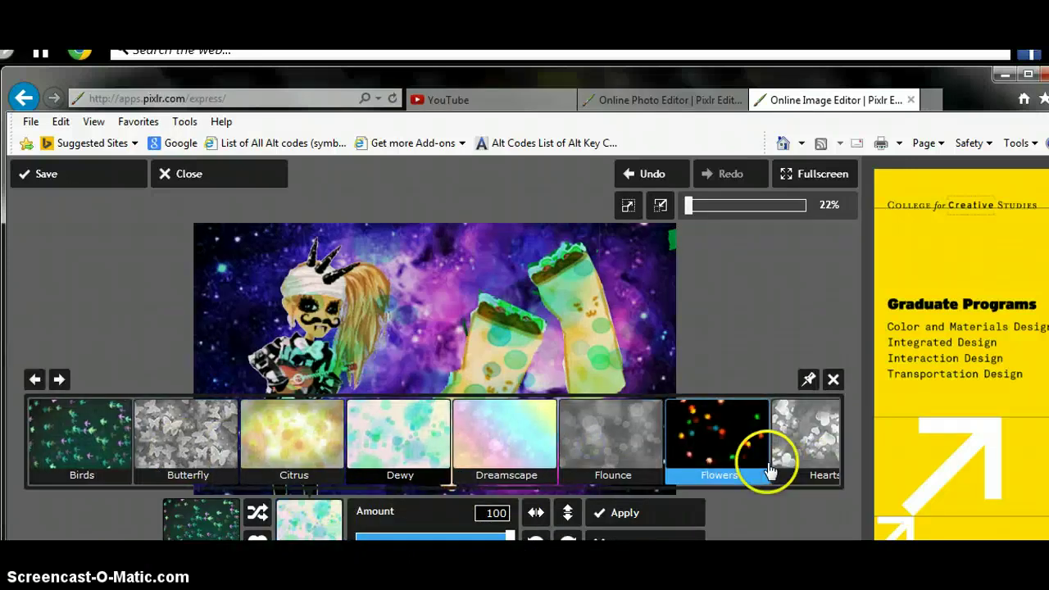
pyautogui.click(680, 449)
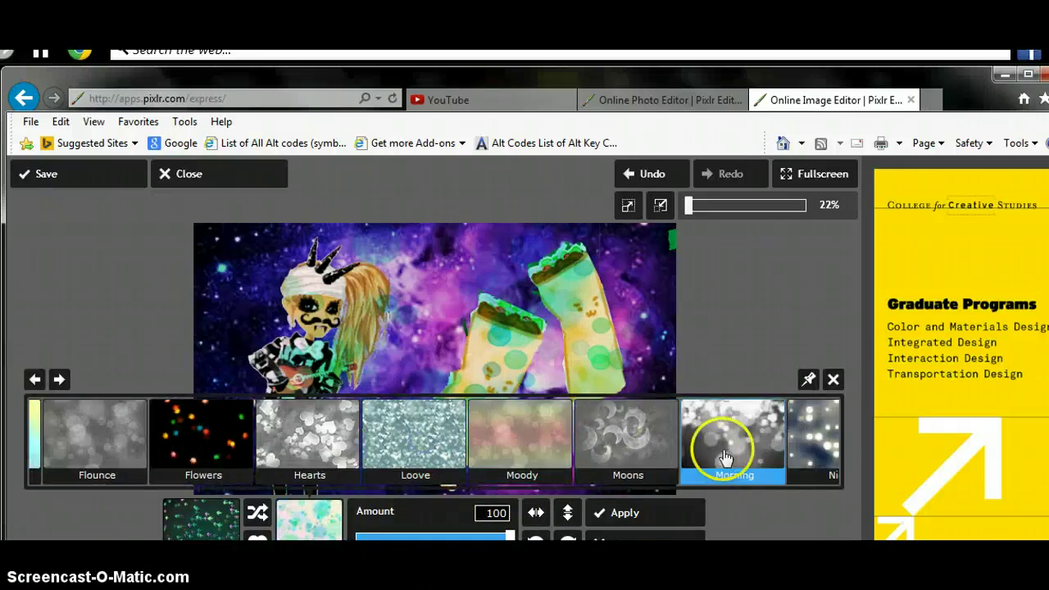
pyautogui.click(714, 447)
pyautogui.click(627, 515)
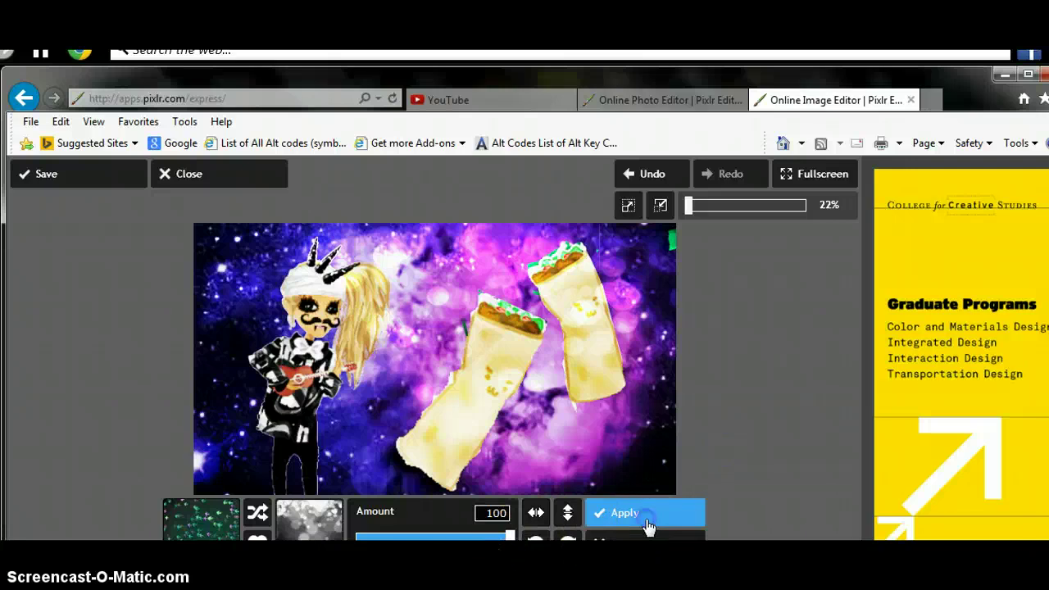
# Step: Browse the Novelty fonts available for adding text to the image
pyautogui.click(554, 532)
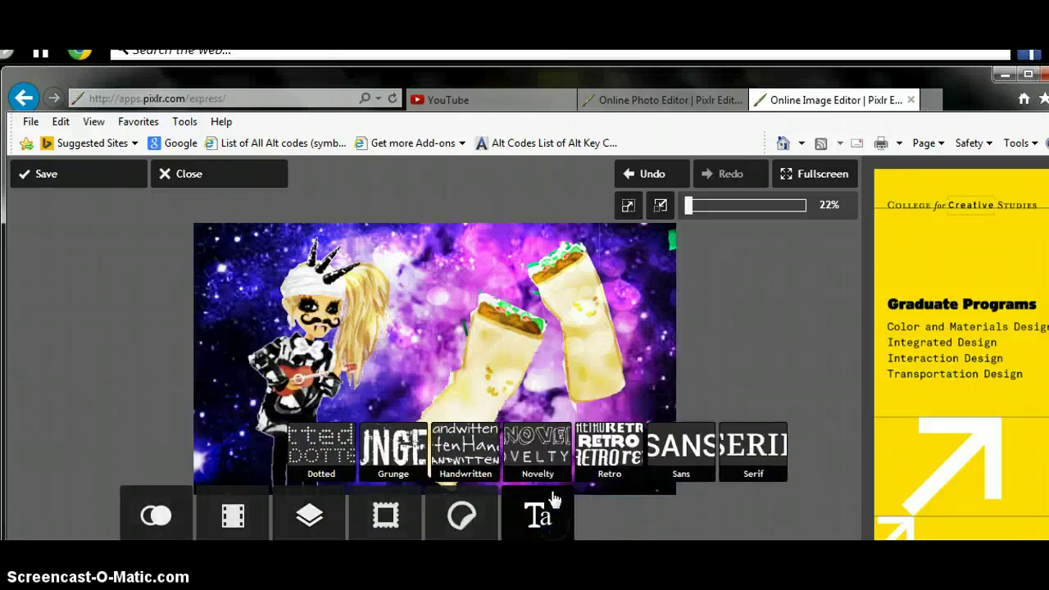
pyautogui.click(539, 455)
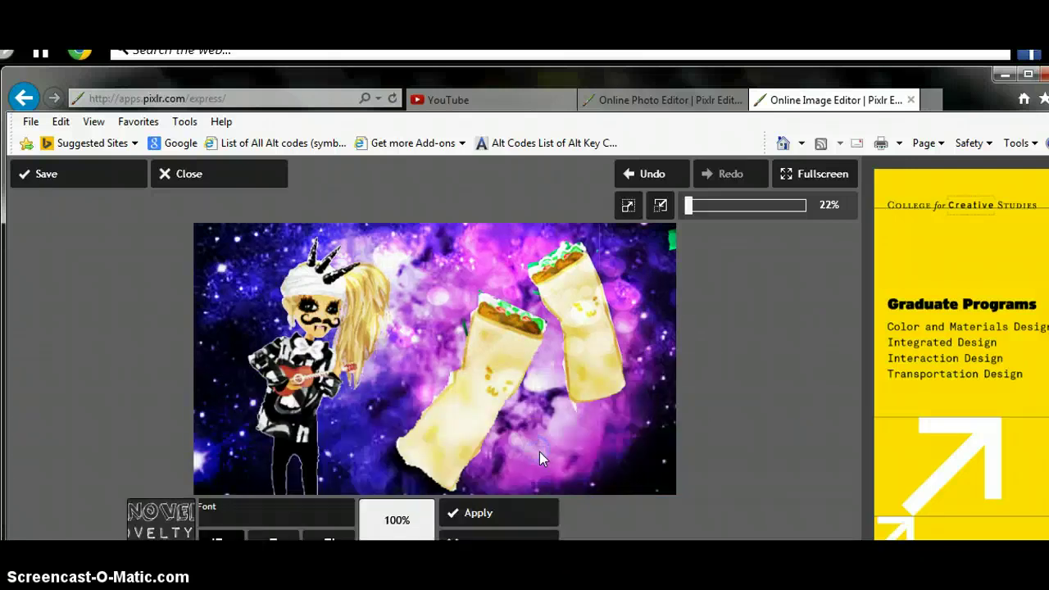
pyautogui.click(478, 515)
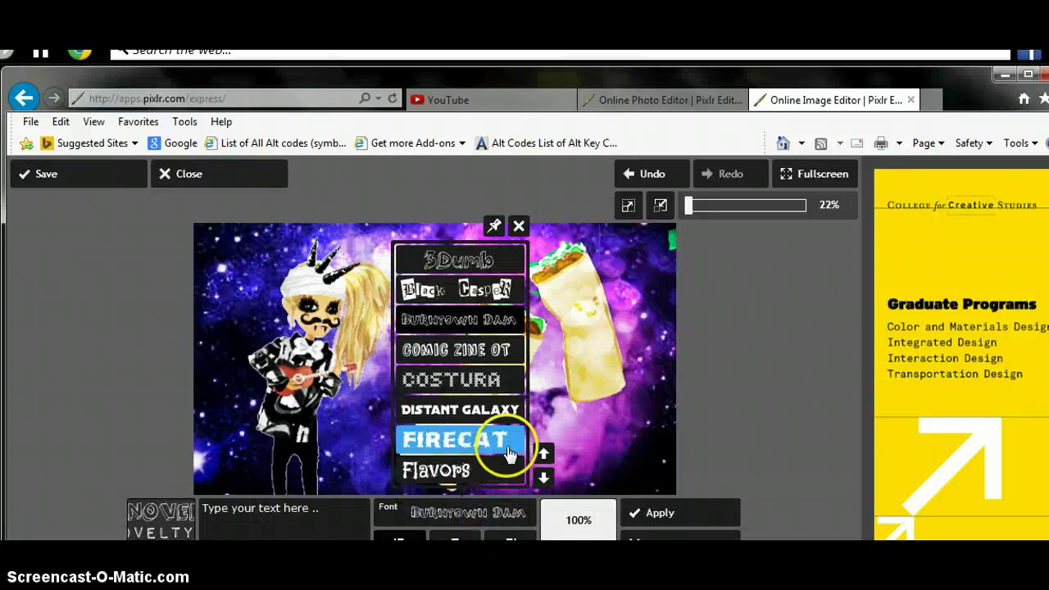
pyautogui.click(543, 480)
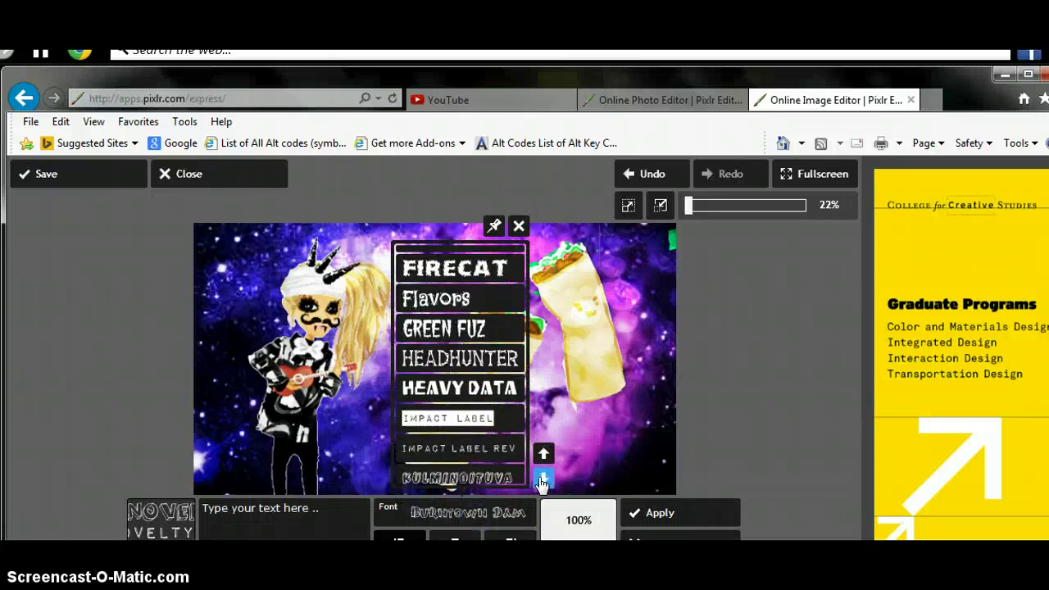
# Step: Minimize the Pixlr Express and burrito image search windows and switch to the untitled drawing in Paint
pyautogui.click(1004, 78)
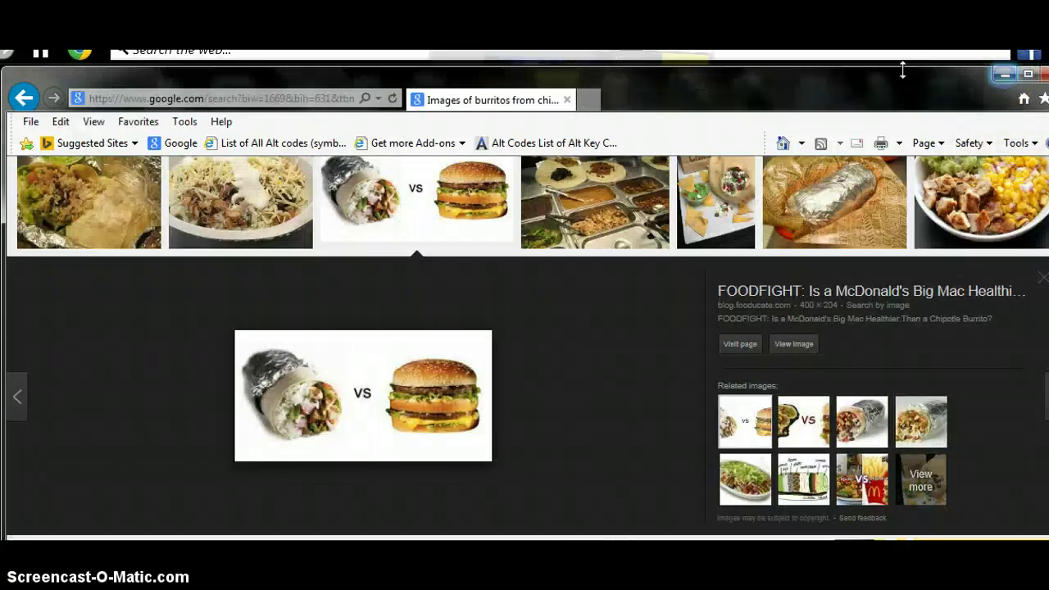
pyautogui.click(1006, 72)
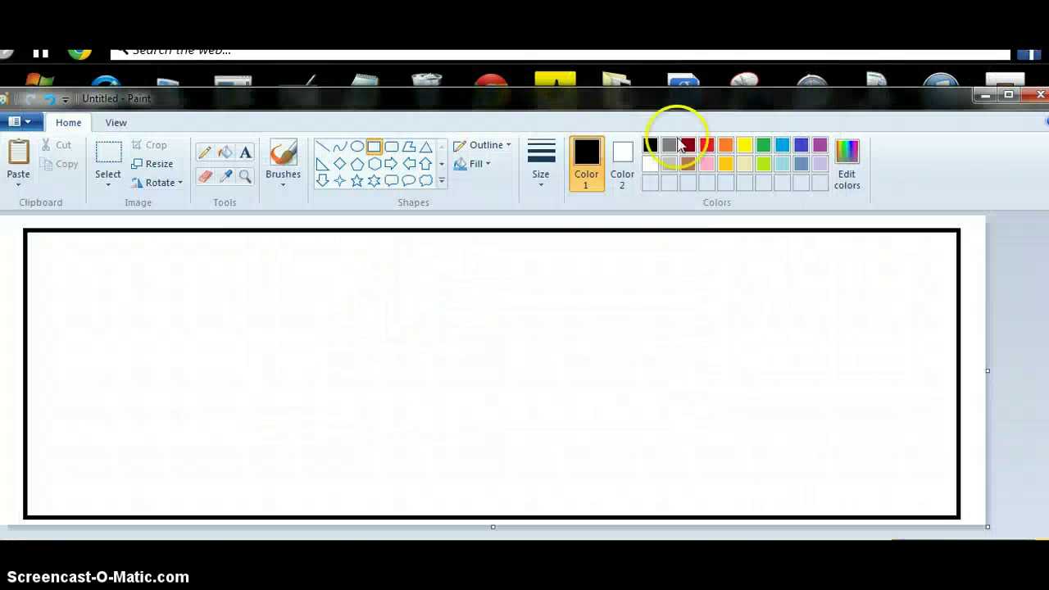
# Step: Sketch rectangles within the large black frame of the Paint drawing to mark out areas of the banner
pyautogui.moveTo(555, 273); pyautogui.dragTo(879, 494)
pyautogui.moveTo(858, 446); pyautogui.dragTo(811, 410)
pyautogui.moveTo(637, 432)
pyautogui.mouseDown()
pyautogui.moveTo(693, 356)
pyautogui.moveTo(32, 397)
pyautogui.moveTo(11, 410)
pyautogui.moveTo(63, 385)
pyautogui.moveTo(322, 357)
pyautogui.moveTo(262, 369)
pyautogui.moveTo(257, 296)
pyautogui.mouseUp()
pyautogui.click(181, 495)
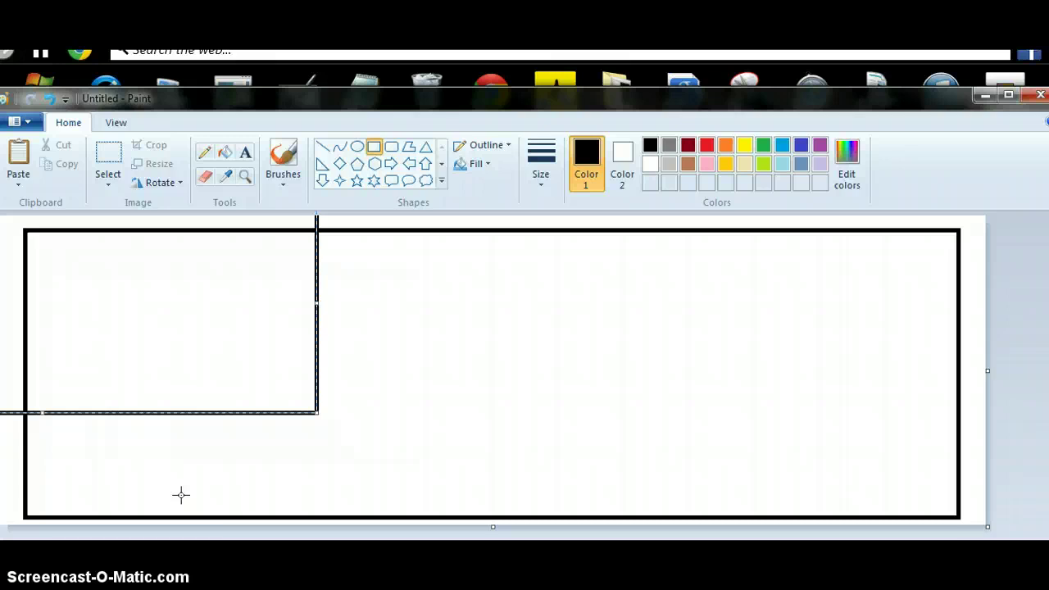
# Step: Minimize Paint, return to Pixlr Express and choose the Kulminoituva Novelty font for the text
pyautogui.click(985, 97)
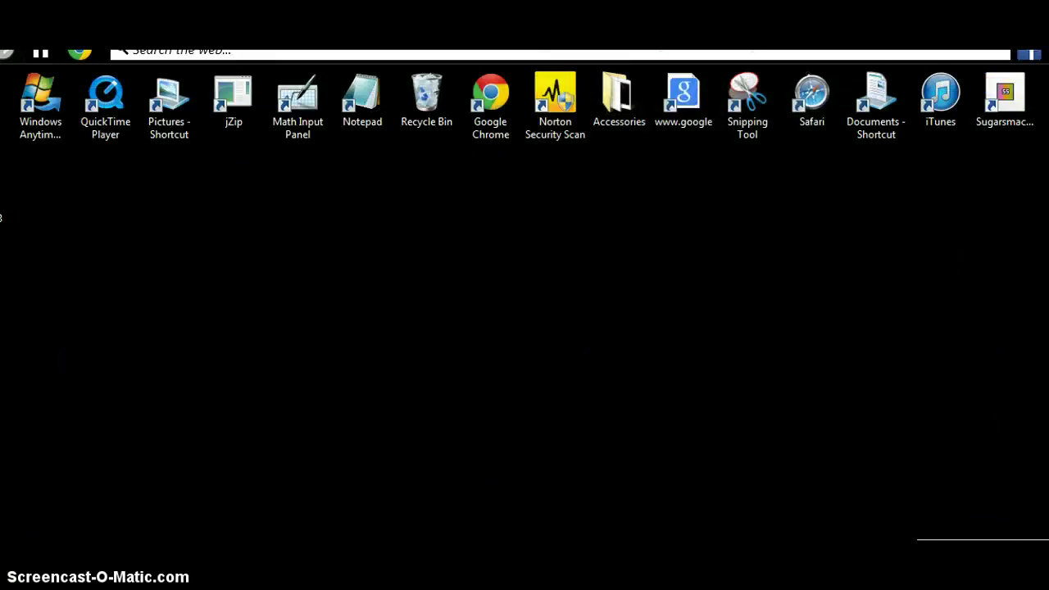
pyautogui.moveTo(733, 117)
pyautogui.click(815, 136)
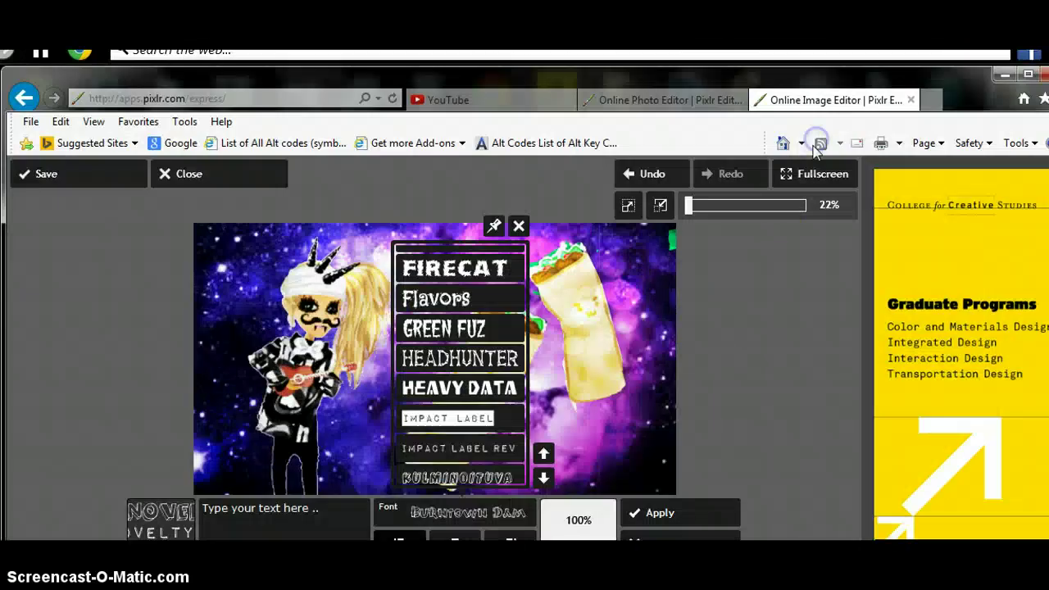
pyautogui.click(544, 479)
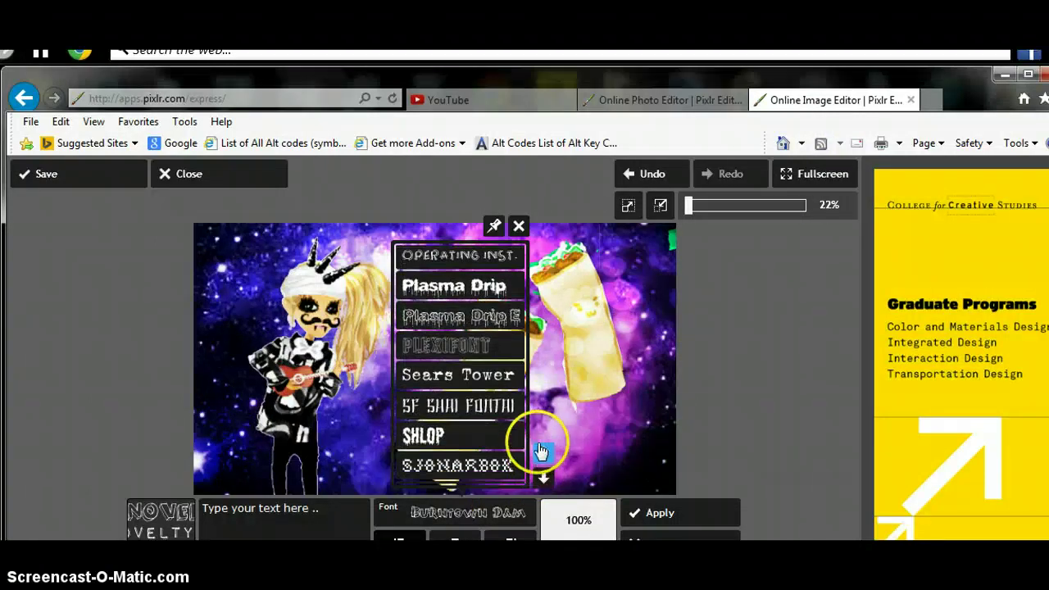
pyautogui.click(512, 320)
pyautogui.click(544, 454)
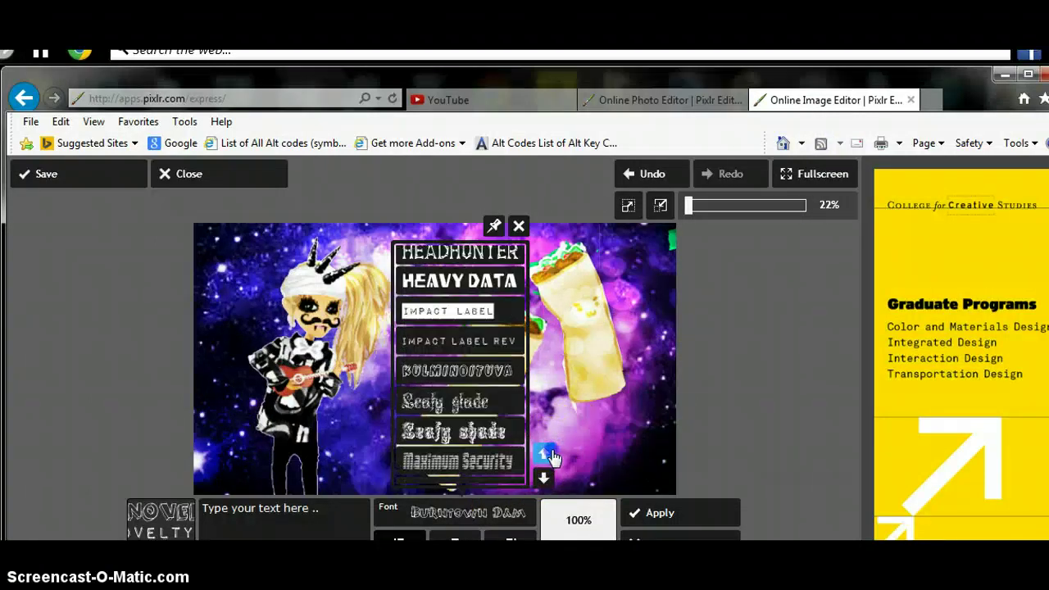
pyautogui.click(496, 475)
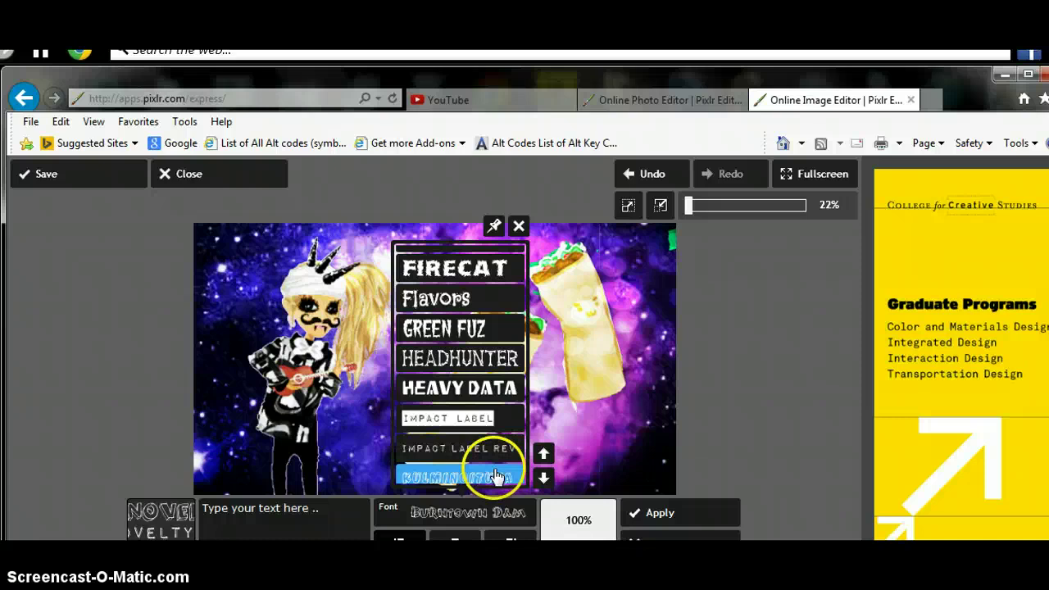
# Step: Add the text "subscribe to become", shrink it to fit within the image and move it down across the character and burritos
pyautogui.click(350, 523)
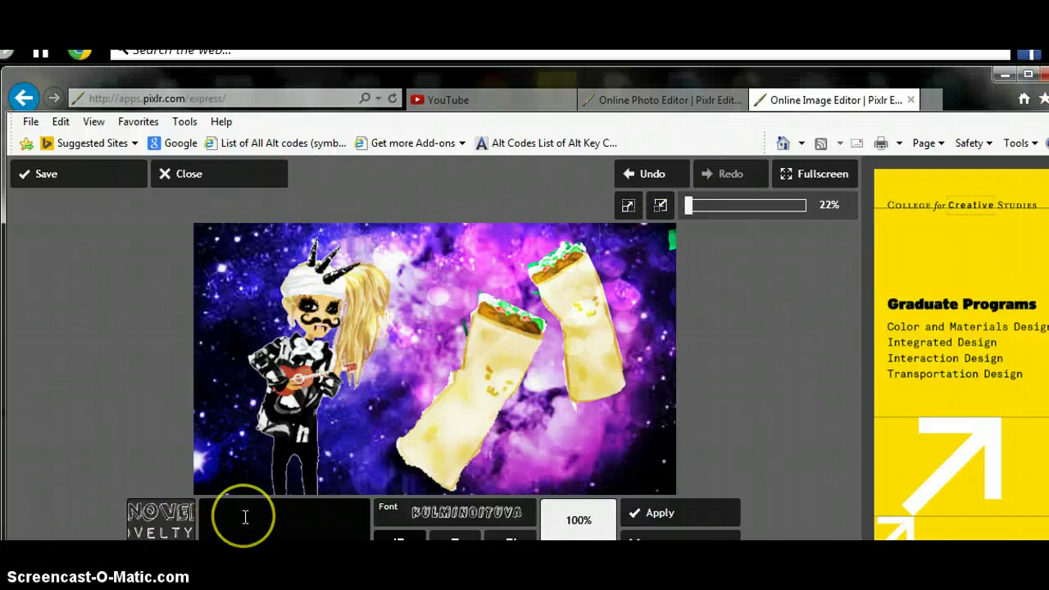
pyautogui.write('subsc')
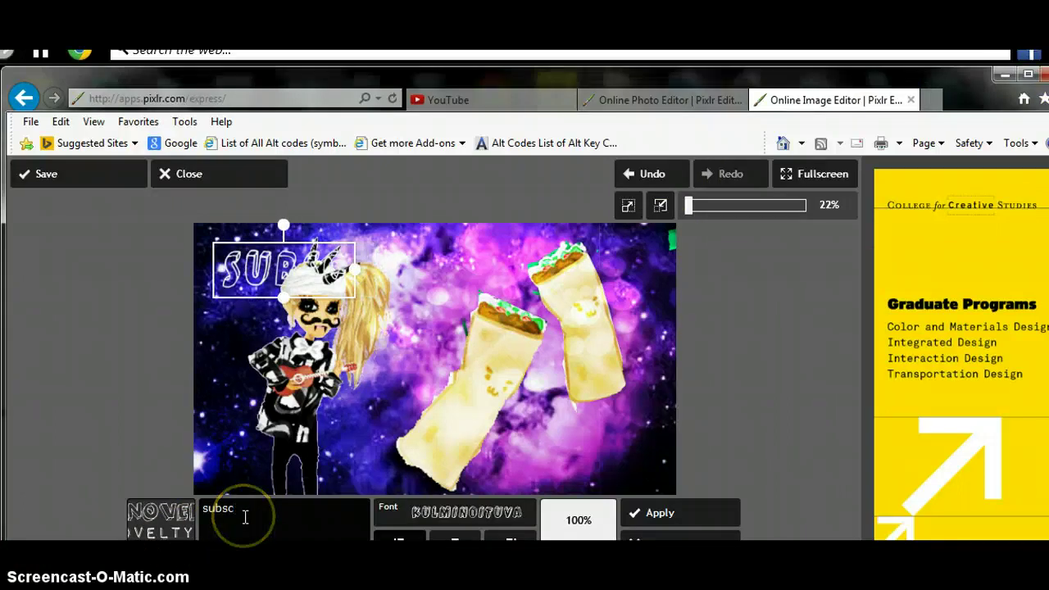
pyautogui.write('ribe')
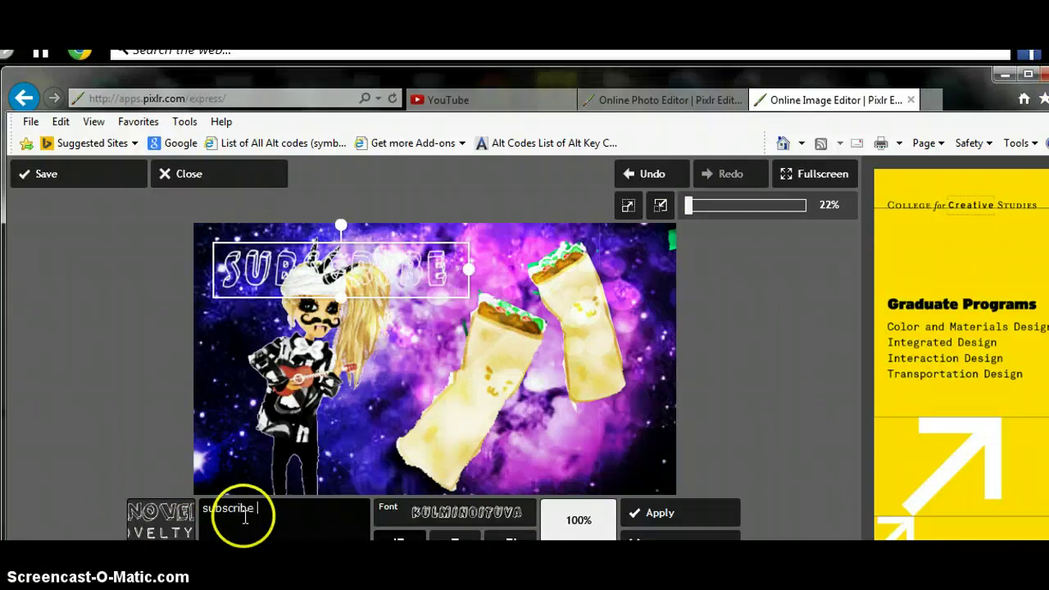
pyautogui.write(' to become')
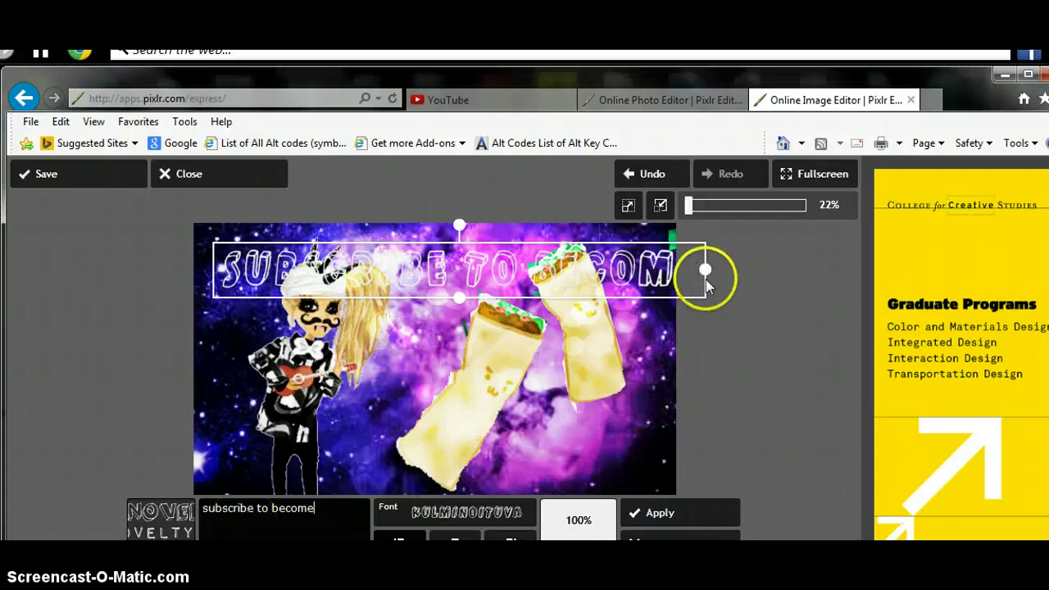
pyautogui.moveTo(705, 270); pyautogui.dragTo(656, 270)
pyautogui.moveTo(580, 268); pyautogui.dragTo(574, 367)
# Step: Set the color of the "subscribe to become" text to black
pyautogui.click(578, 519)
pyautogui.moveTo(570, 443); pyautogui.dragTo(637, 512)
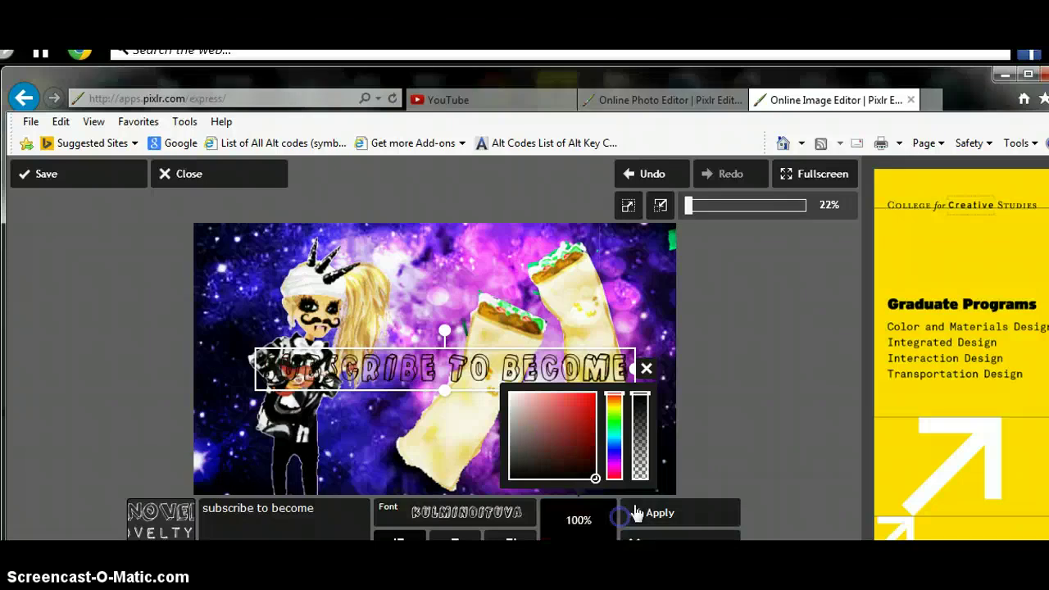
pyautogui.click(647, 369)
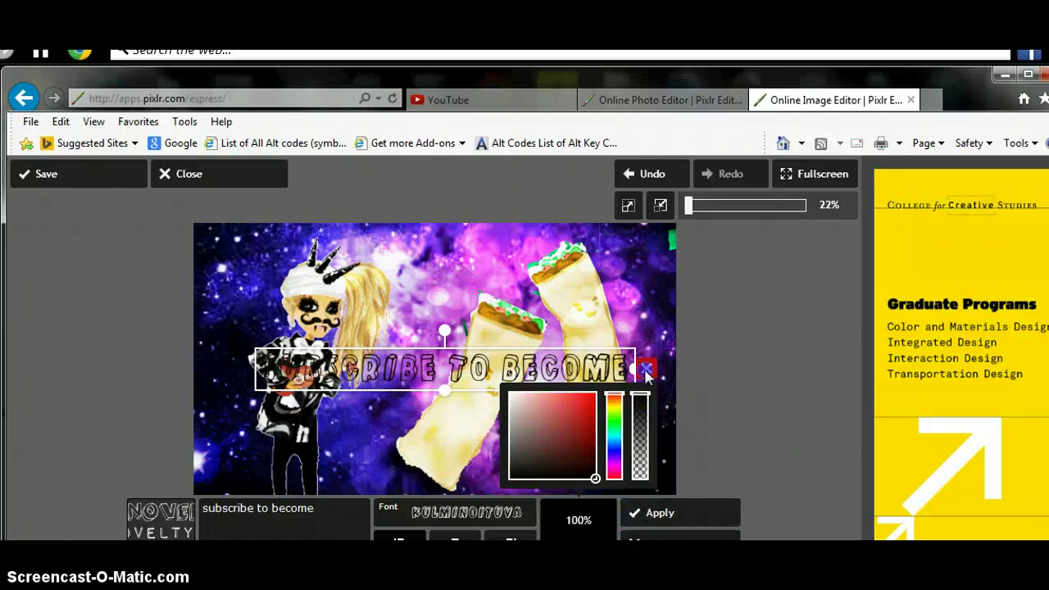
# Step: Change the "subscribe to become" text to the Impact Label font and move it slightly lower
pyautogui.click(476, 533)
pyautogui.click(480, 513)
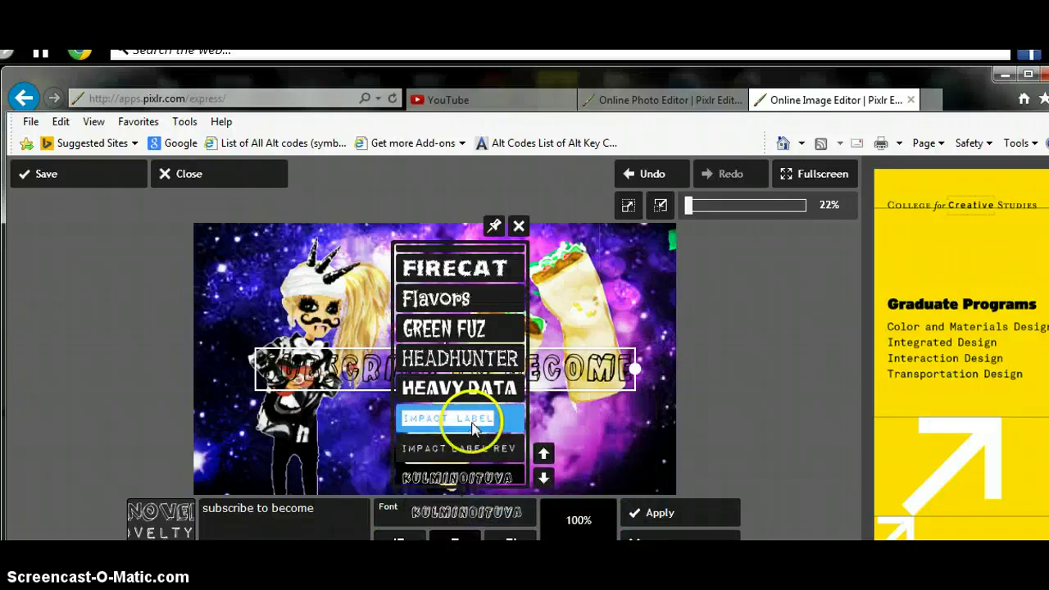
pyautogui.click(473, 423)
pyautogui.moveTo(553, 372); pyautogui.dragTo(529, 386)
# Step: Set the Impact Label text's color to white and shift it slightly down and left over the image
pyautogui.click(516, 503)
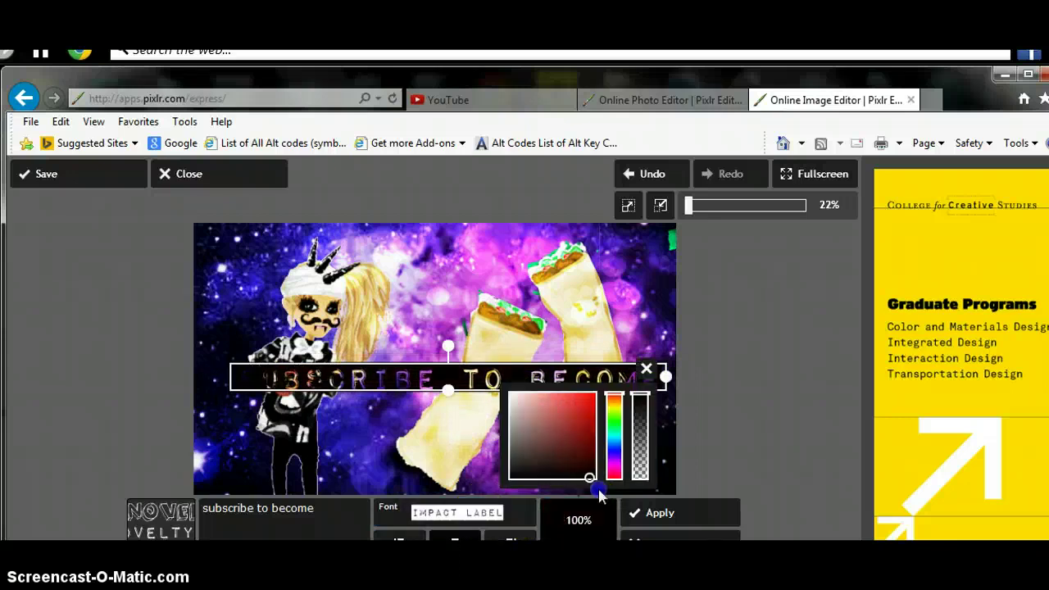
pyautogui.moveTo(589, 478); pyautogui.dragTo(509, 394)
pyautogui.click(662, 378)
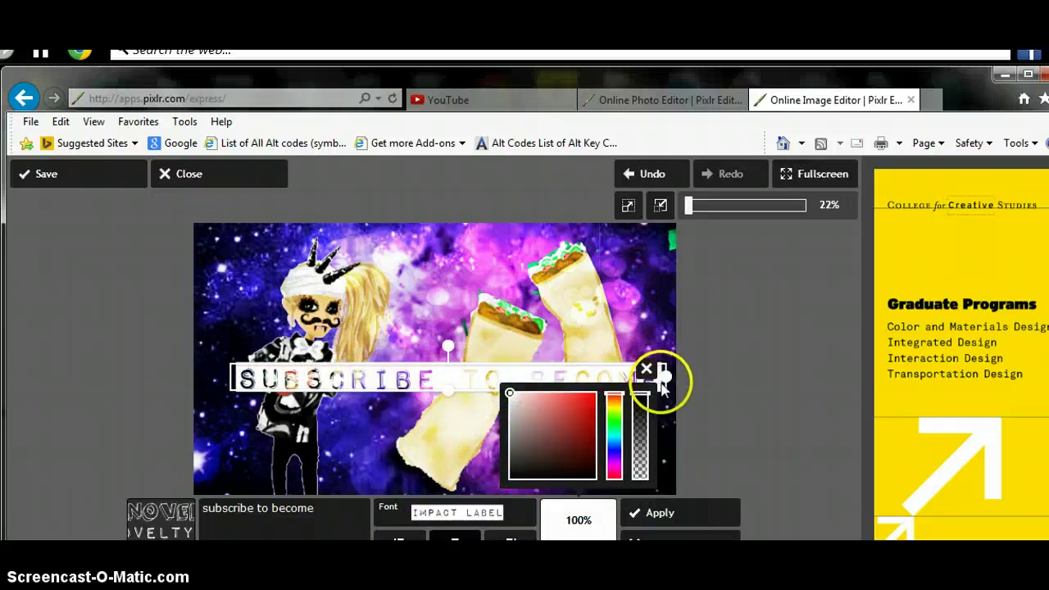
pyautogui.click(596, 410)
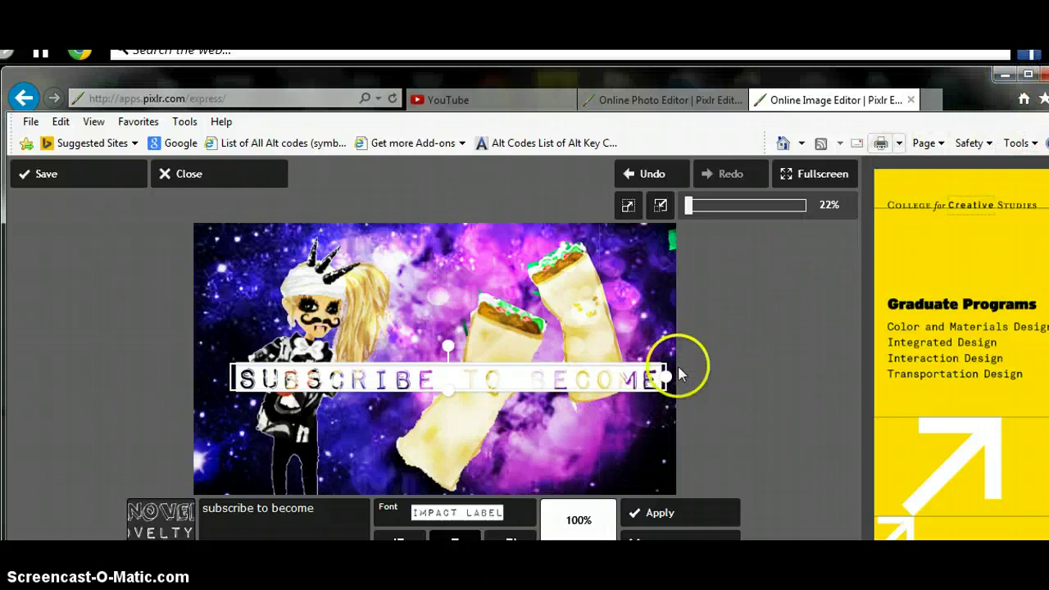
pyautogui.moveTo(546, 375)
pyautogui.mouseDown()
pyautogui.moveTo(536, 385)
pyautogui.moveTo(541, 441)
pyautogui.moveTo(535, 377)
pyautogui.moveTo(543, 390)
pyautogui.mouseUp()
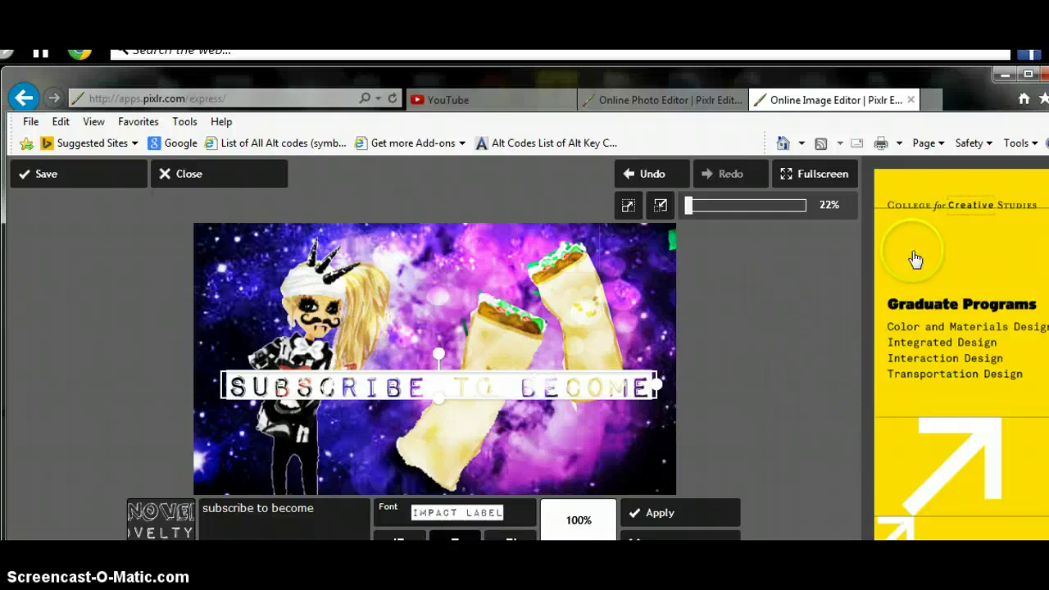
# Step: Save the finished image as ytbY at quality 100 in the Editing Photos library
pyautogui.click(362, 278)
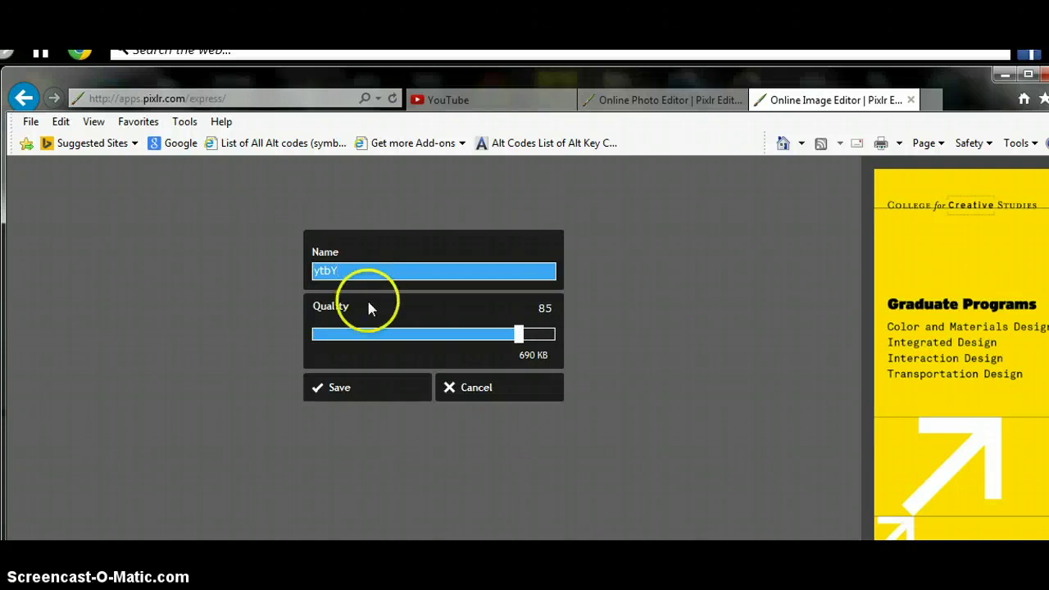
pyautogui.moveTo(525, 348); pyautogui.dragTo(598, 347)
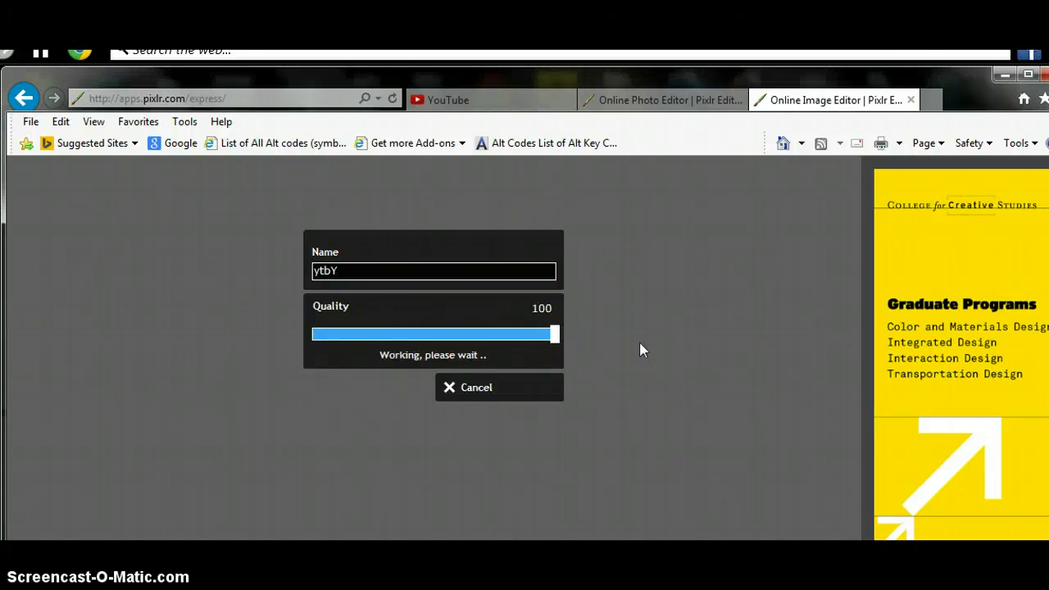
pyautogui.click(395, 400)
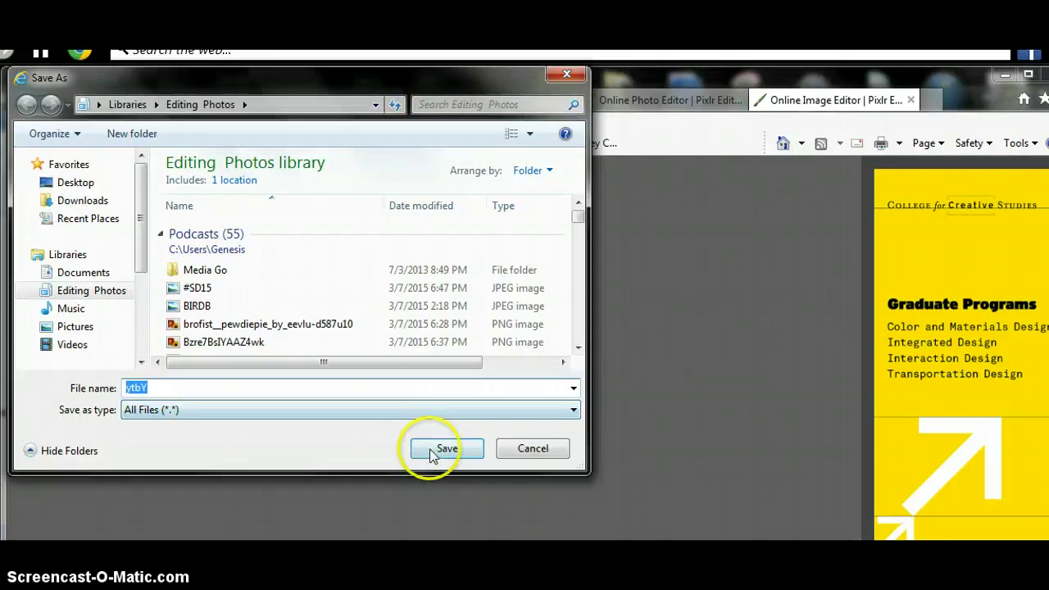
pyautogui.click(434, 450)
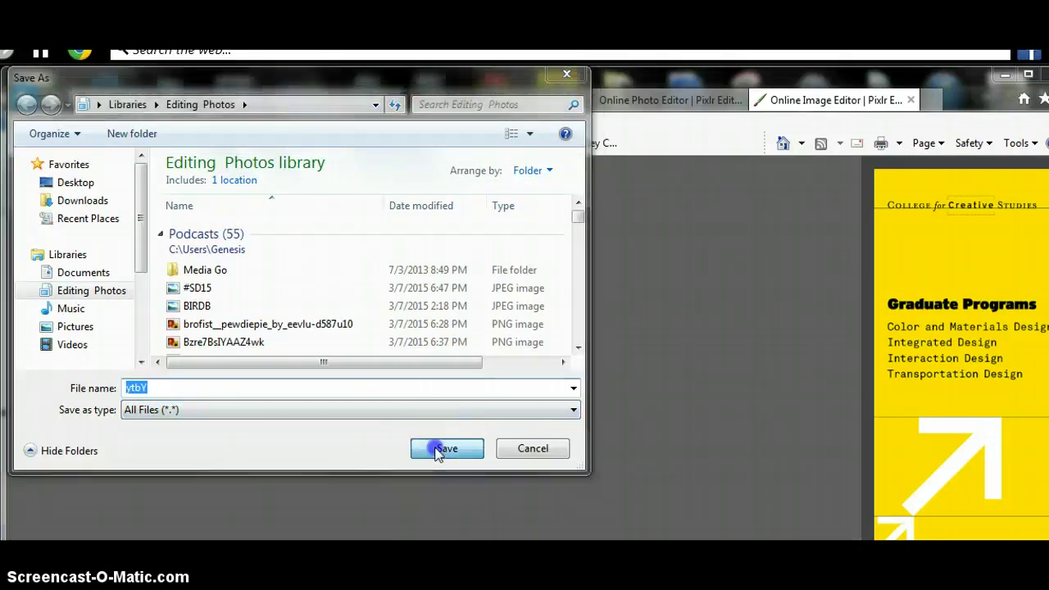
# Step: Switch to YouTube and upload ytbY.jpg from the Editing Photos library as the channel art
pyautogui.click(459, 100)
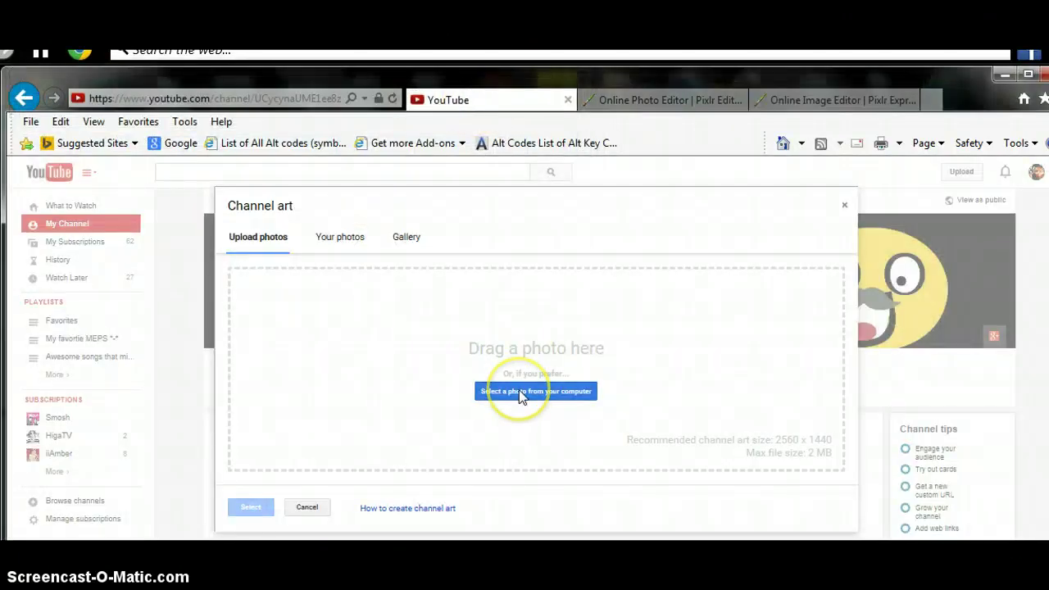
pyautogui.click(489, 427)
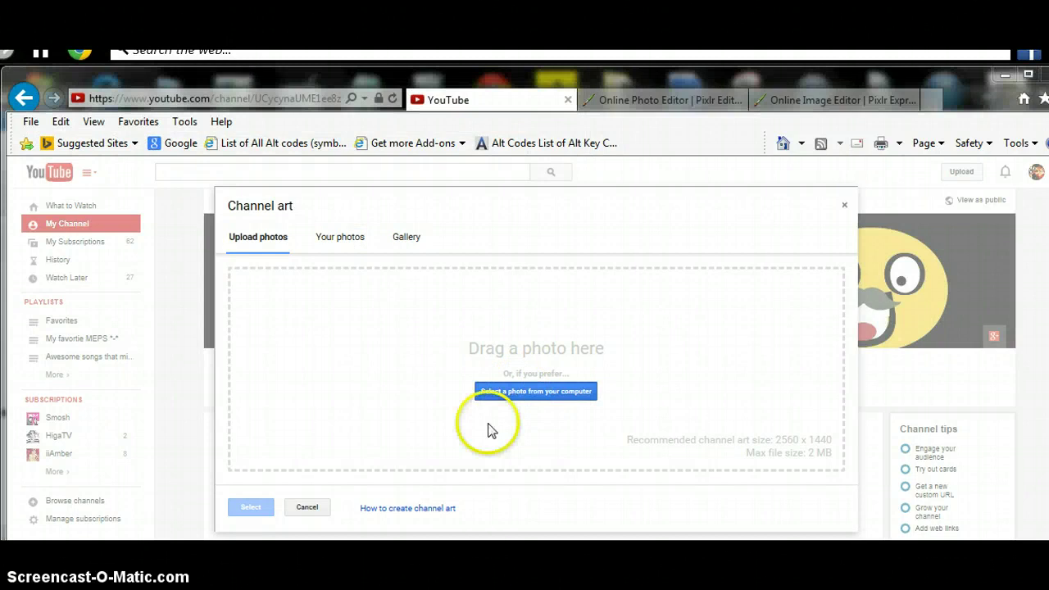
pyautogui.click(85, 290)
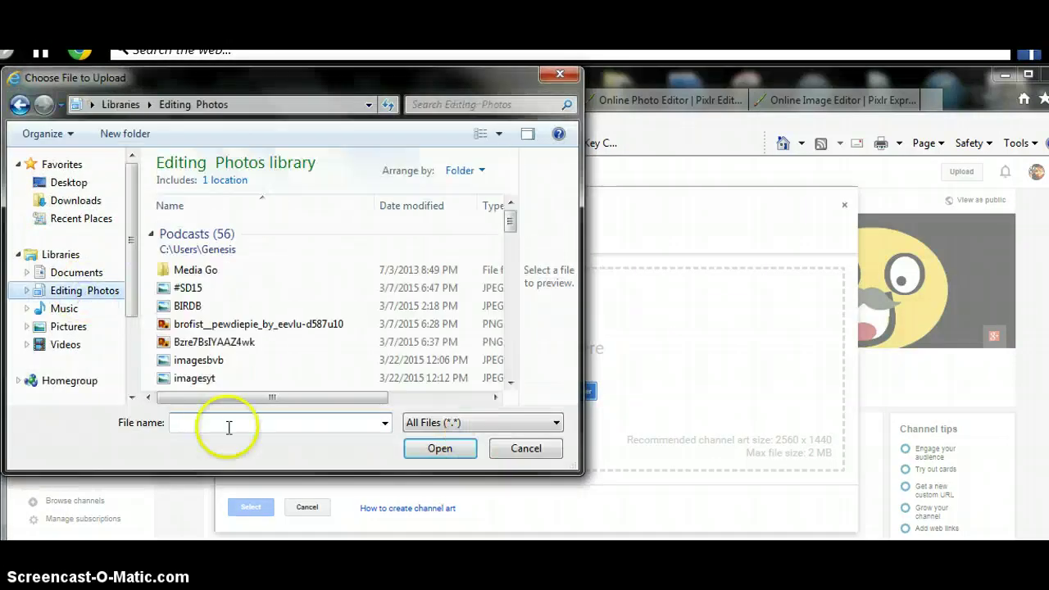
pyautogui.click(229, 427)
pyautogui.write('YTBY')
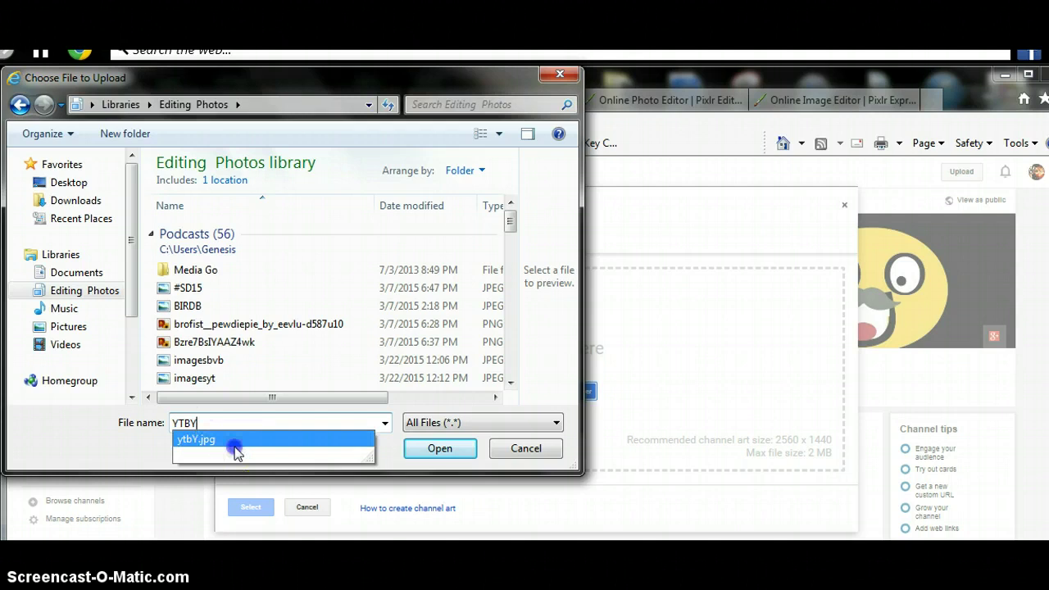
pyautogui.click(234, 443)
pyautogui.click(434, 449)
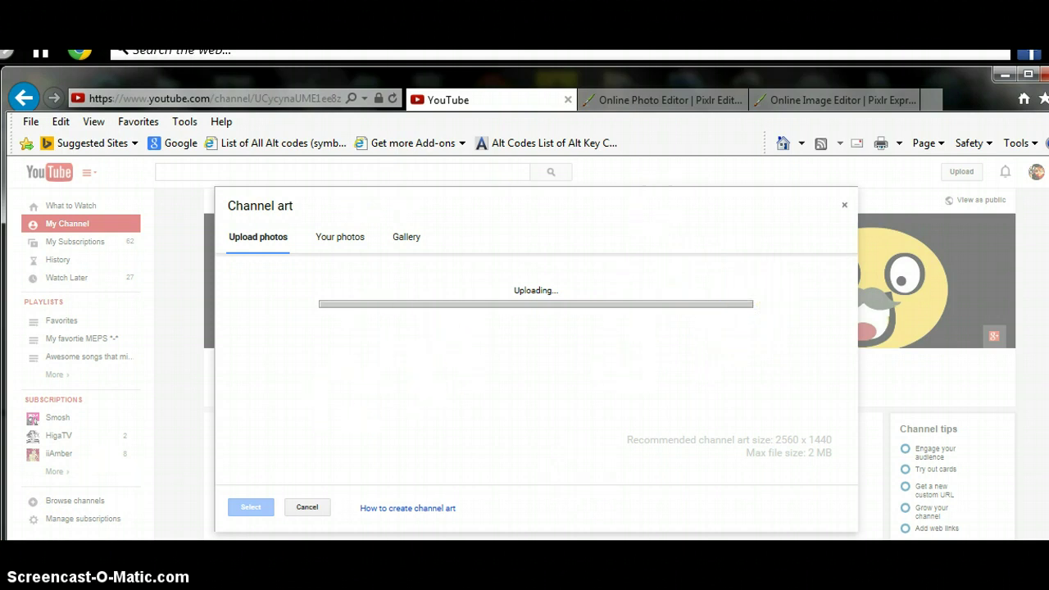
# Step: Review the uploaded banner's crop and device previews, and select it as the channel art
pyautogui.moveTo(932, 71)
pyautogui.mouseDown()
pyautogui.moveTo(963, 141)
pyautogui.moveTo(927, 221)
pyautogui.moveTo(831, 241)
pyautogui.moveTo(925, 189)
pyautogui.moveTo(945, 86)
pyautogui.moveTo(932, 73)
pyautogui.mouseUp()
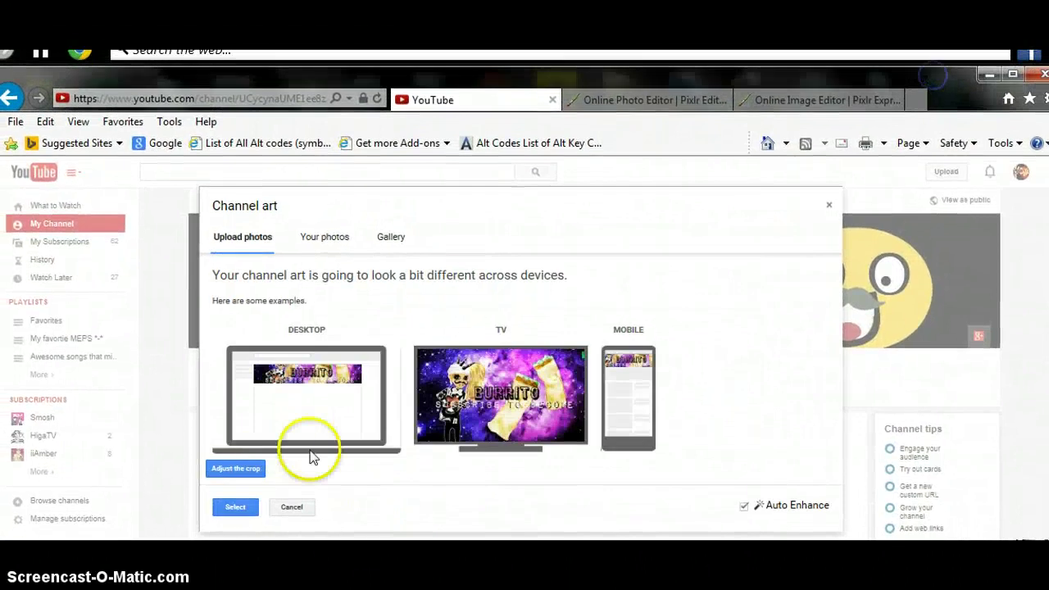
pyautogui.click(244, 473)
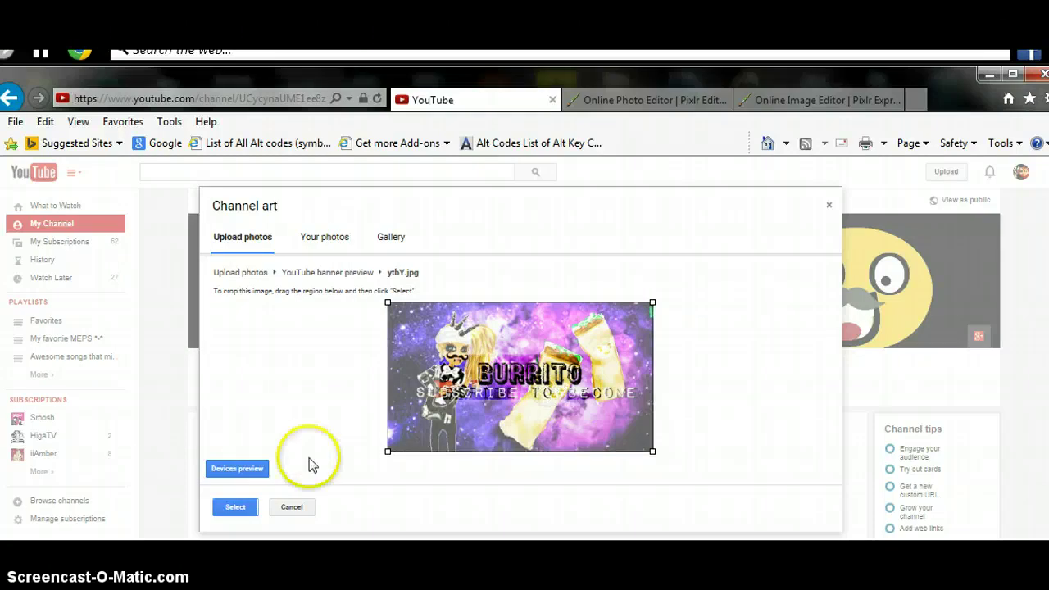
pyautogui.click(237, 468)
pyautogui.click(243, 513)
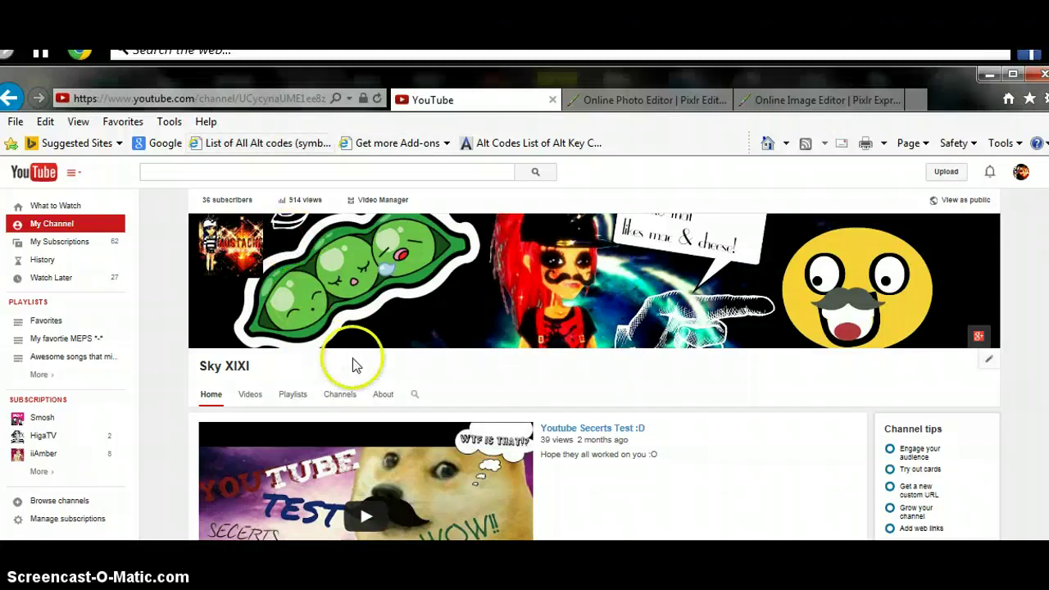
# Step: Write "BYE!!" in a blank Notepad document over the YouTube channel page
pyautogui.hotkey('alt', 'd')
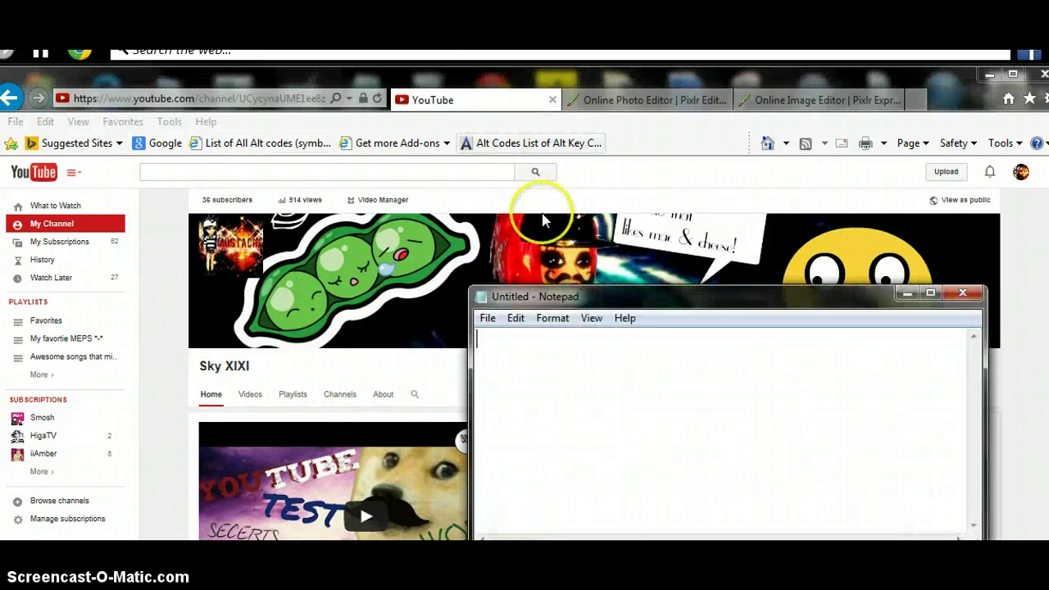
pyautogui.click(606, 389)
pyautogui.write('BYE!!')
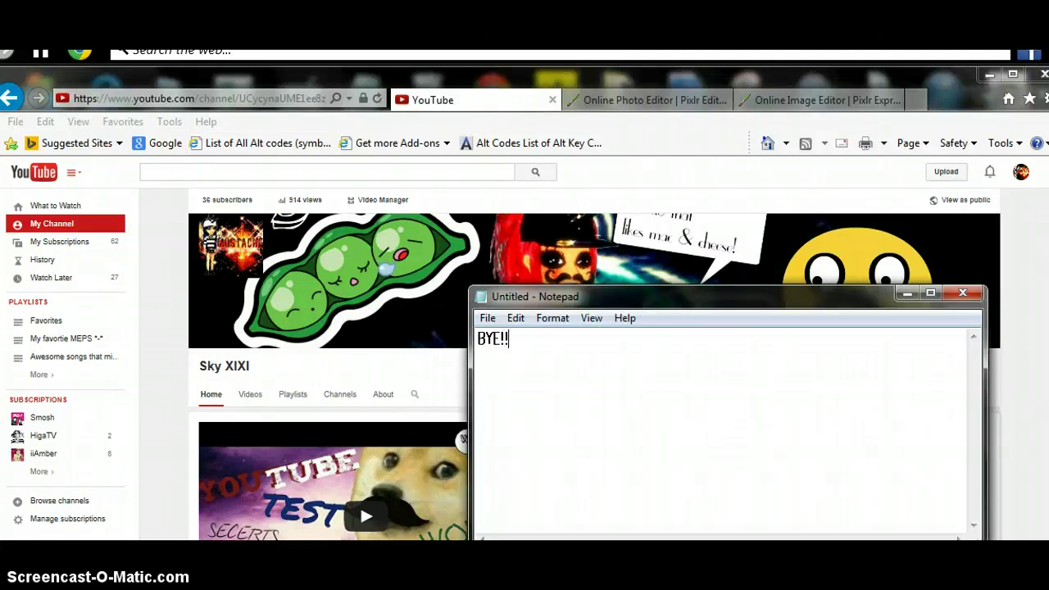